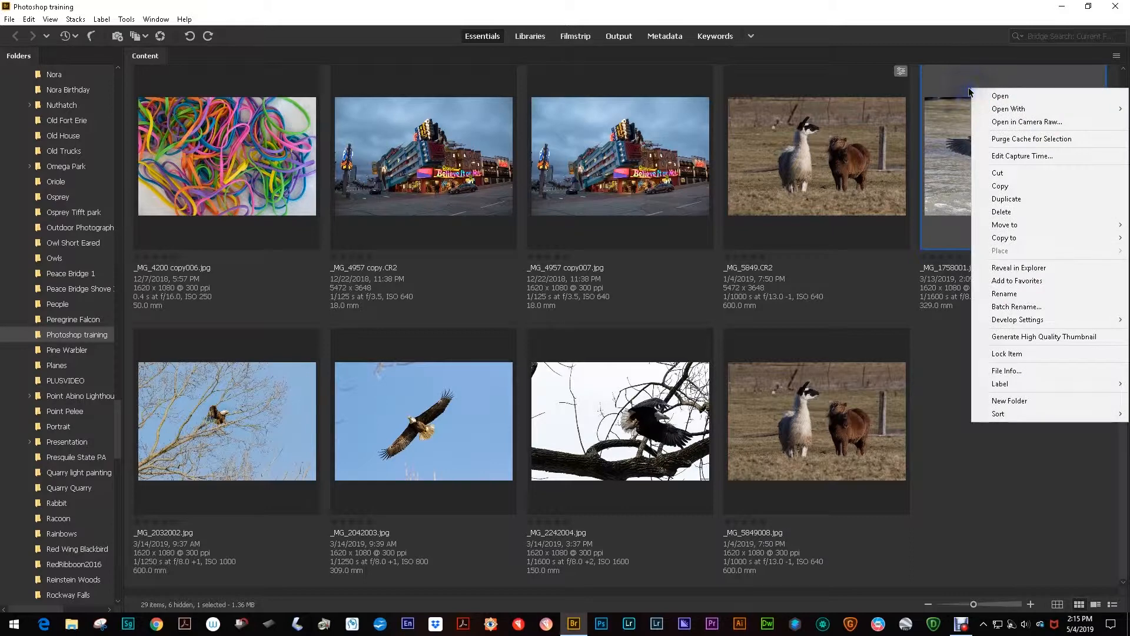
- Open _MG_1758001.jpg in Camera Raw and bring up its workflow options
click(998, 122)
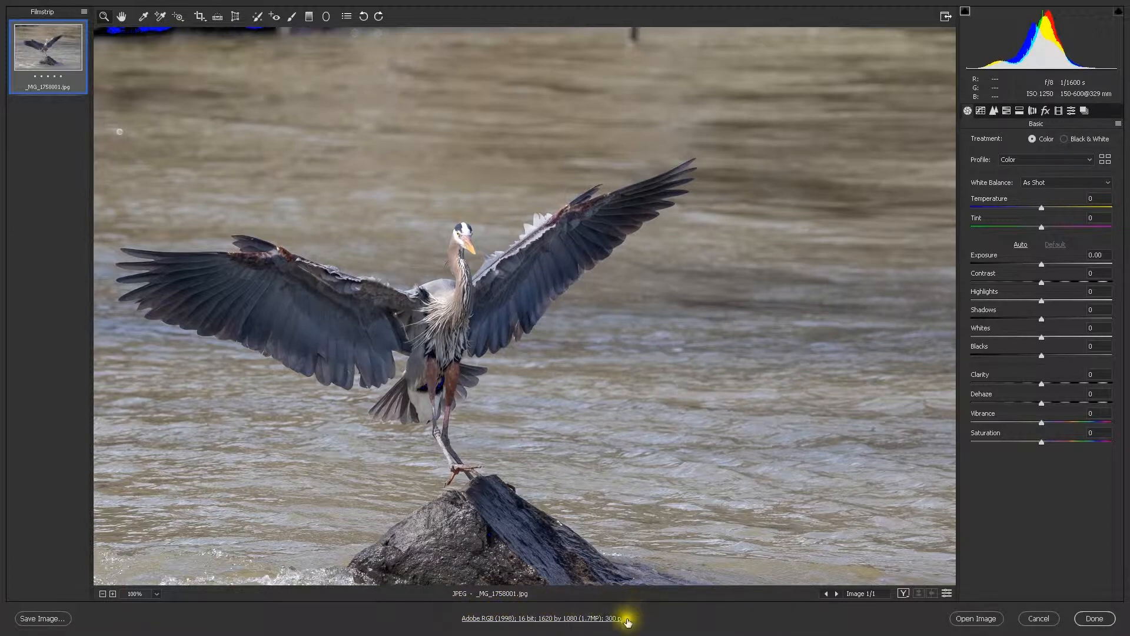
click(550, 619)
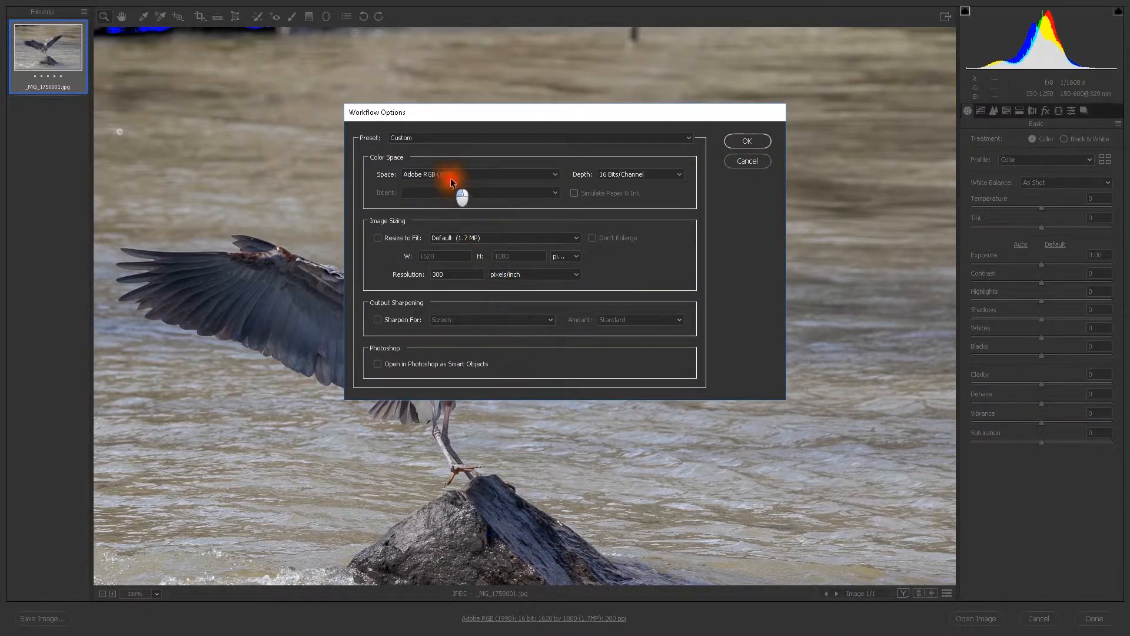
- Configure the workflow options with Adobe RGB (1998), 16 Bits/Channel and opening in Photoshop as Smart Objects, and apply them
click(556, 174)
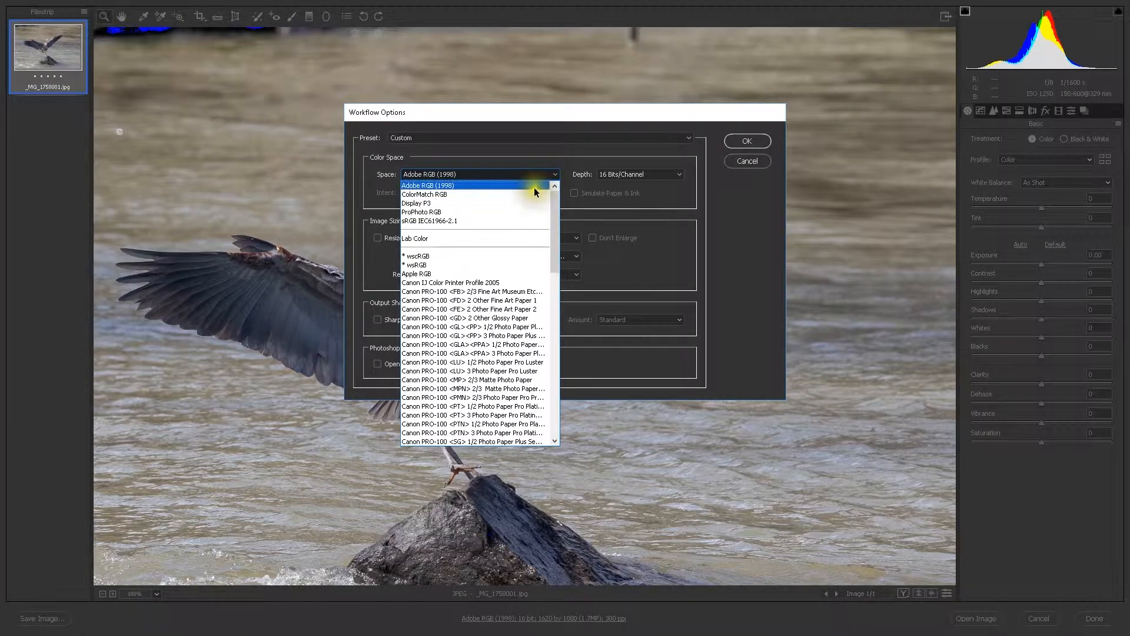
click(535, 186)
click(652, 181)
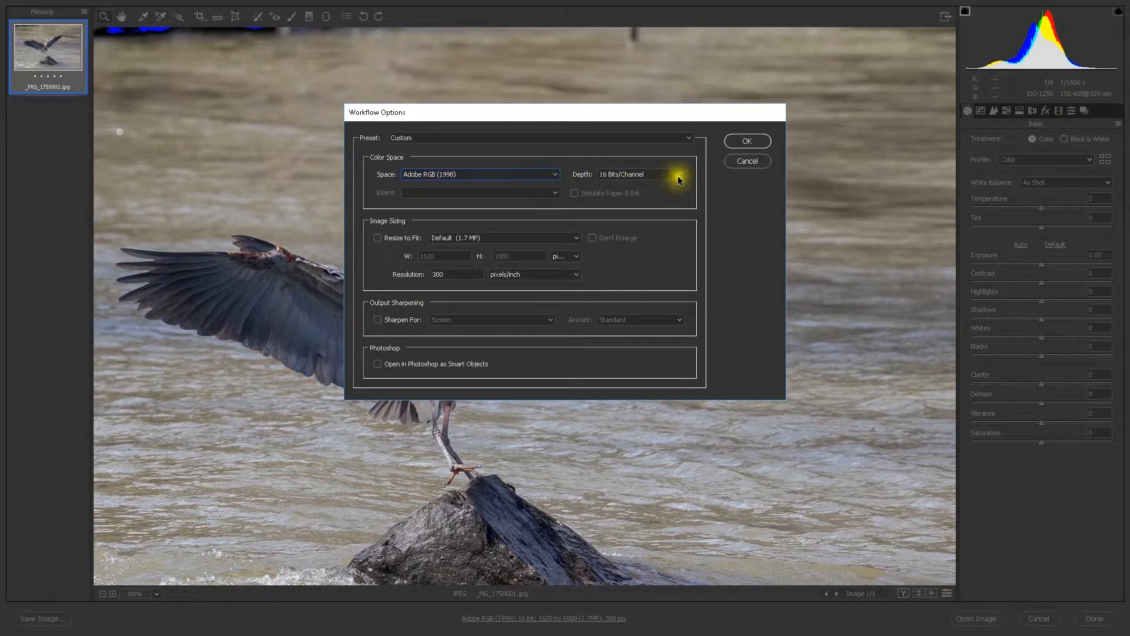
click(678, 177)
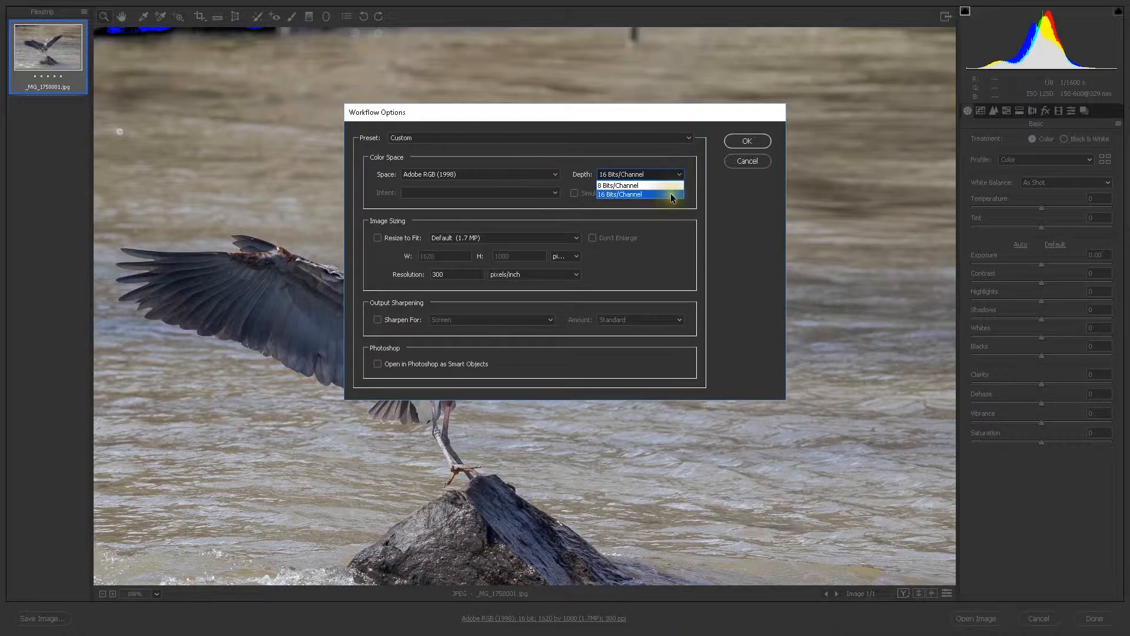
click(672, 194)
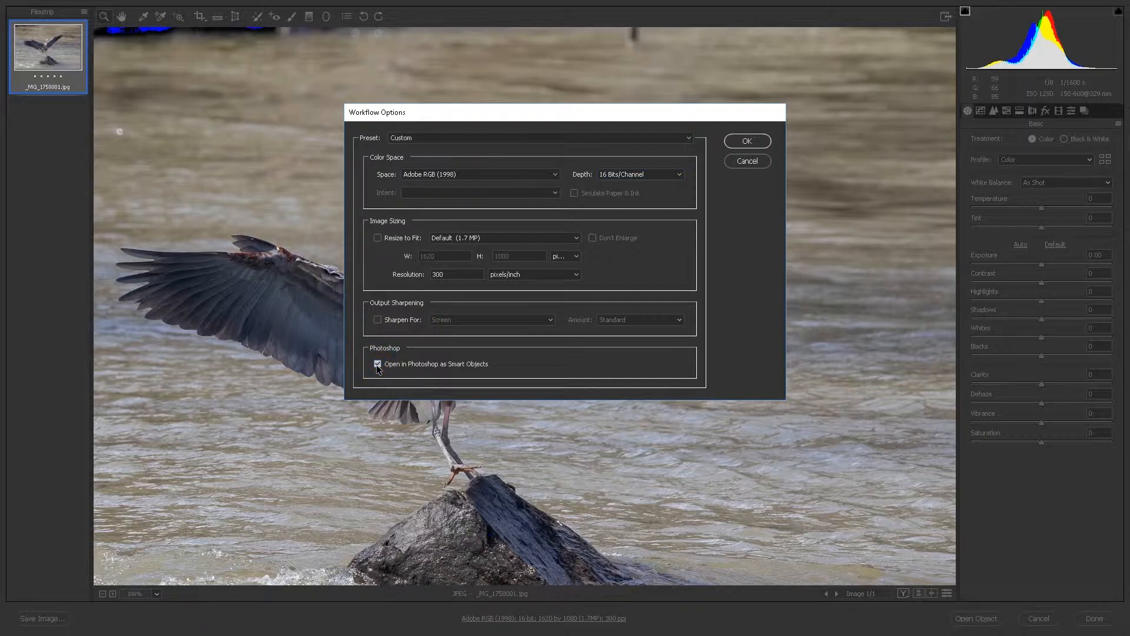
click(744, 143)
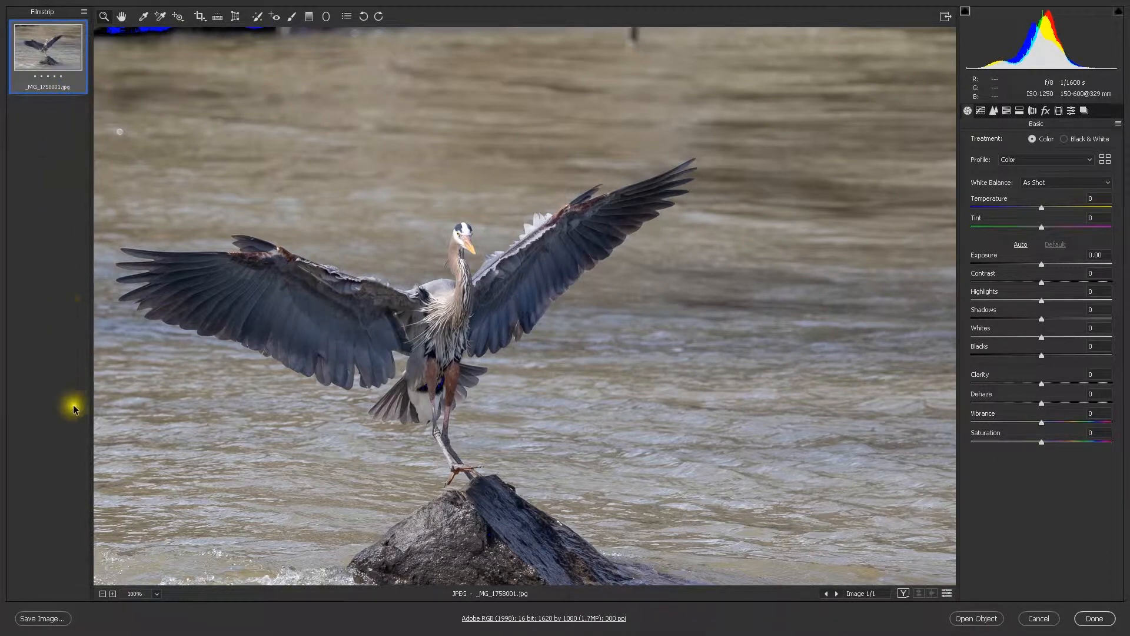
- Open the image's save options and keep Save in Same Location as the destination
click(58, 622)
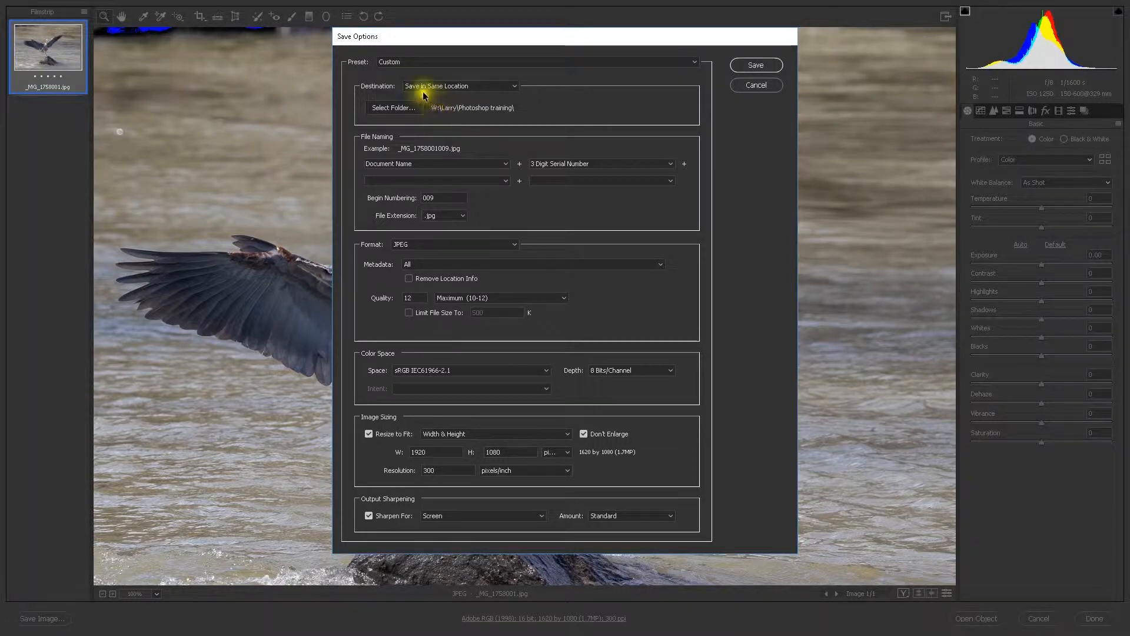
click(513, 86)
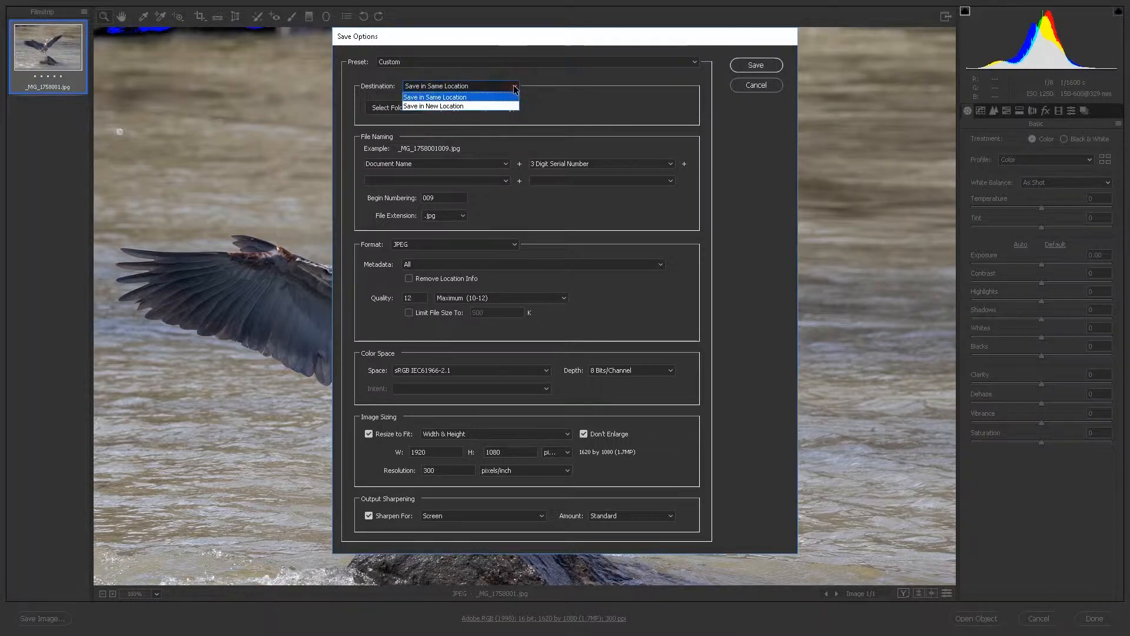
click(513, 86)
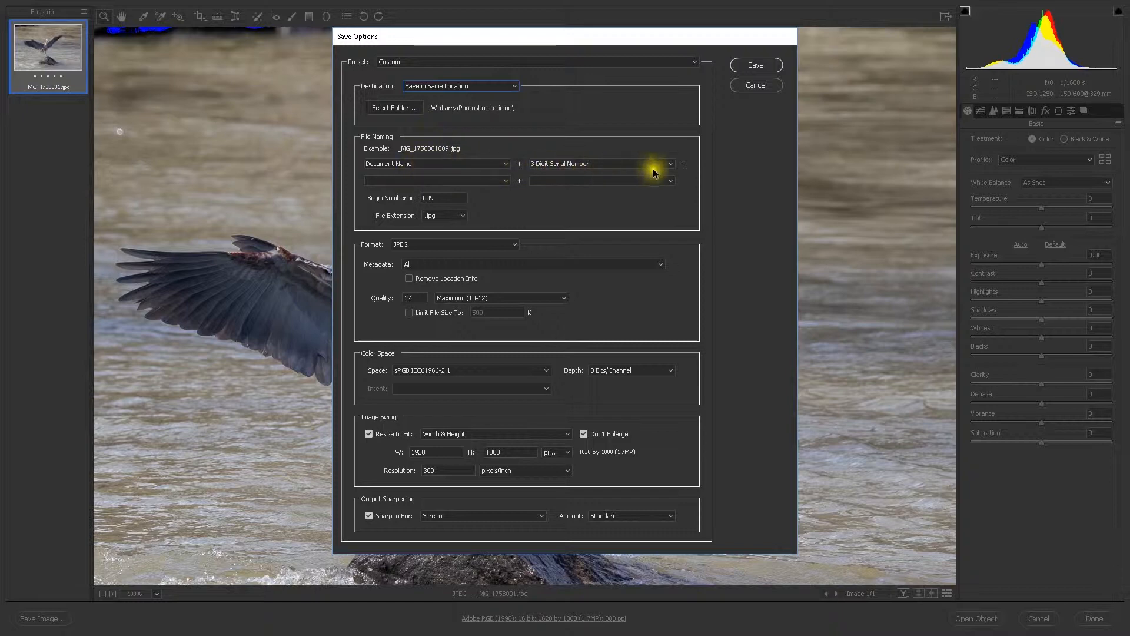
- Try the 1 Digit Serial Number suffix for file naming, and switch back to 3 Digit Serial Number
click(670, 167)
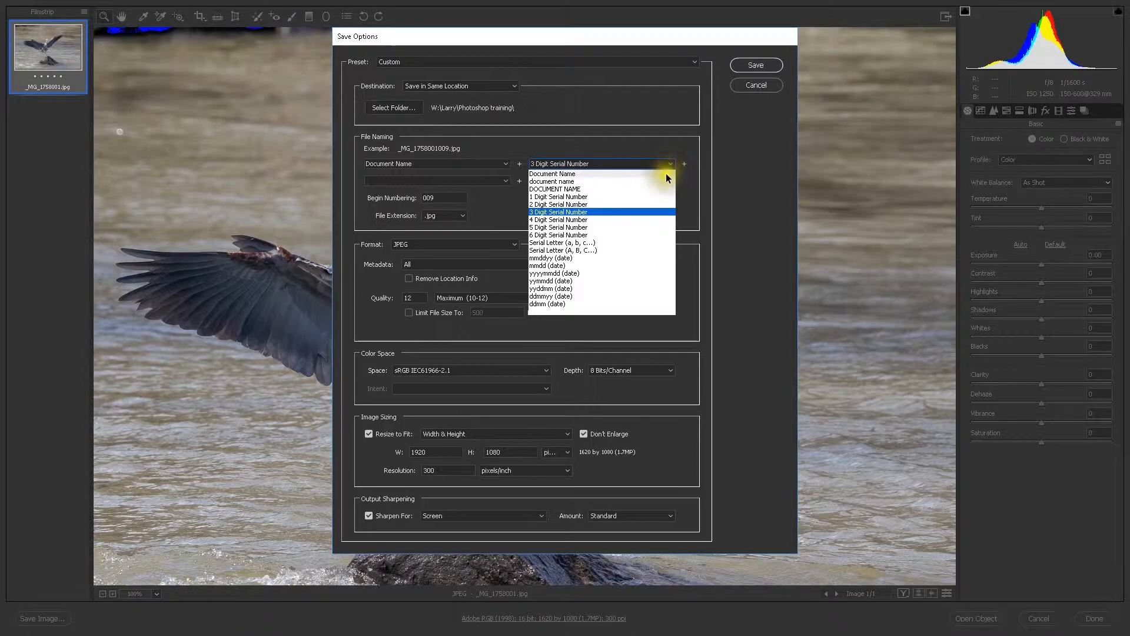
click(661, 195)
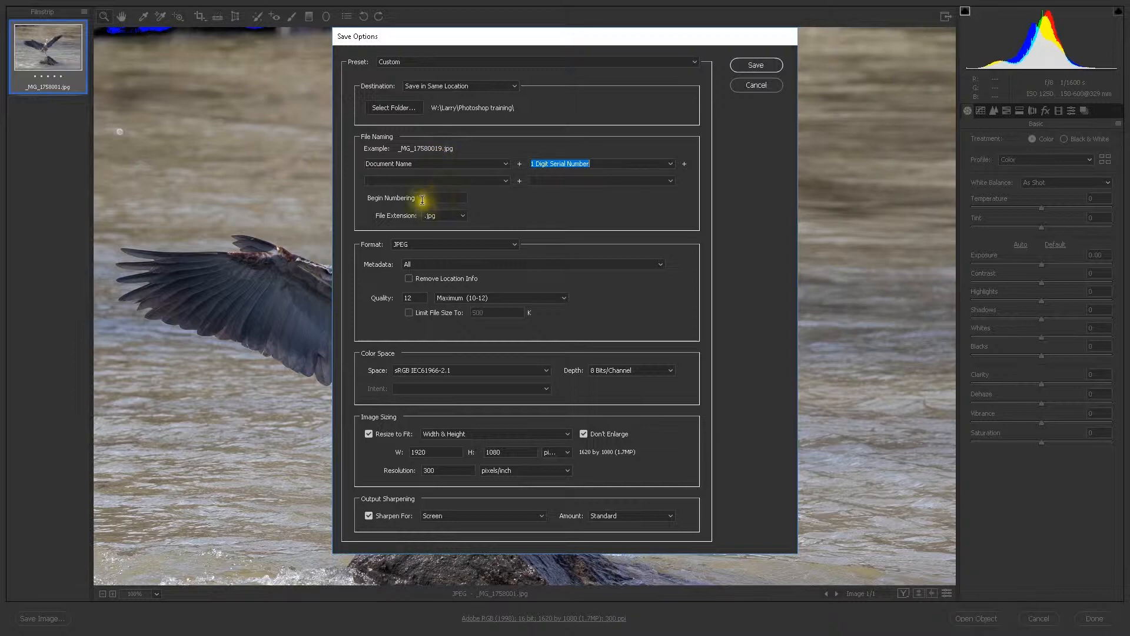
click(667, 164)
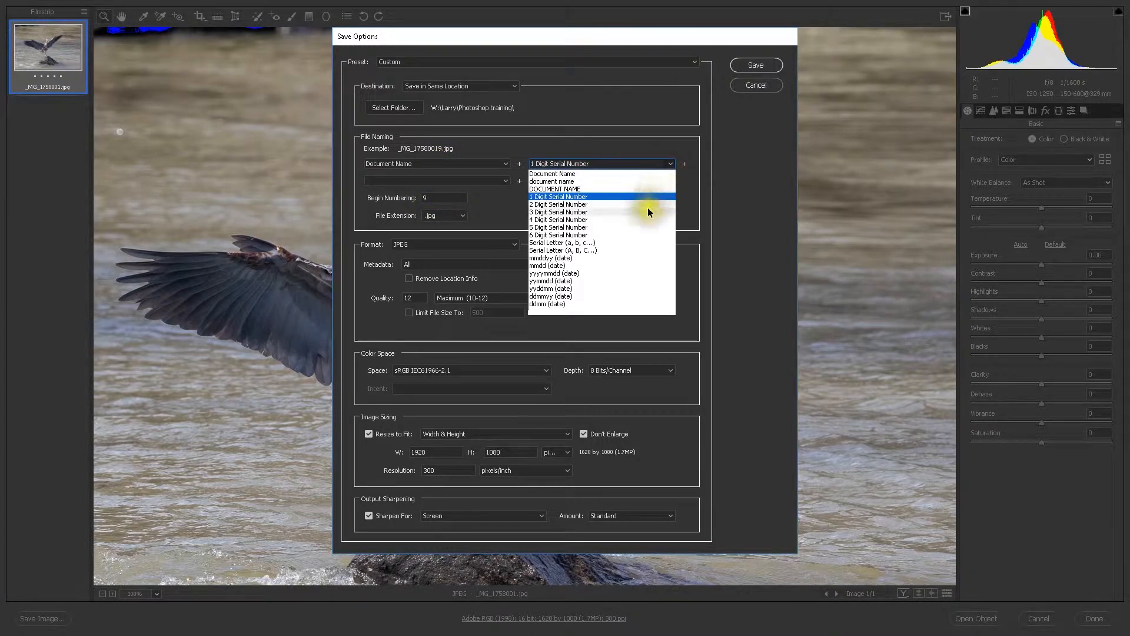
click(567, 211)
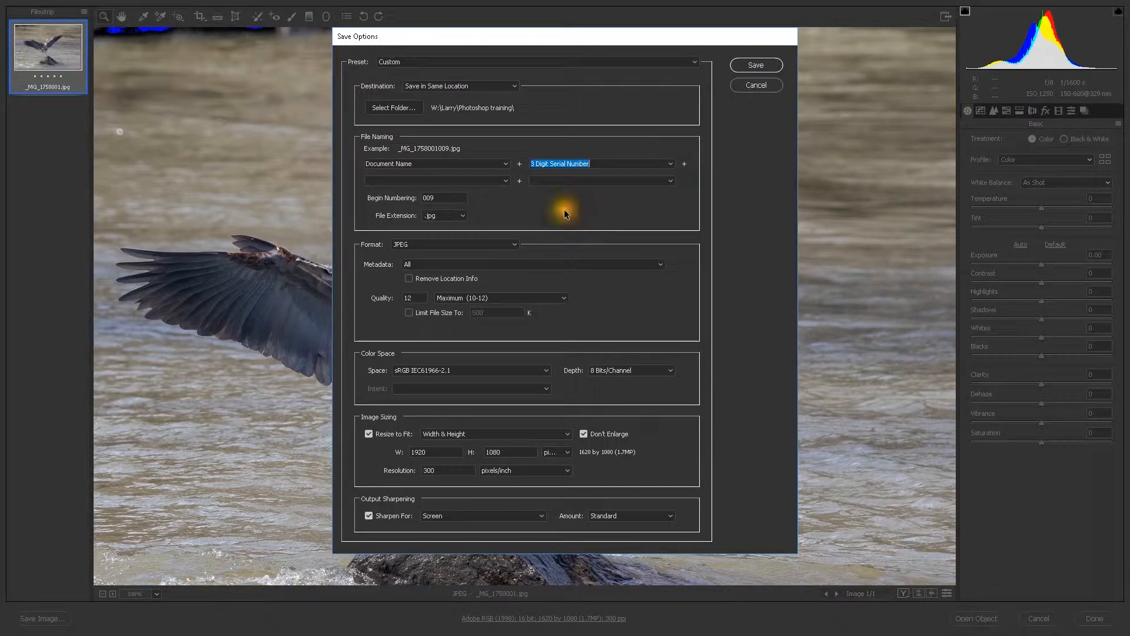
- Start the file numbering at 001 and keep .jpg as the file extension
drag(434, 197, 412, 198)
text(0)
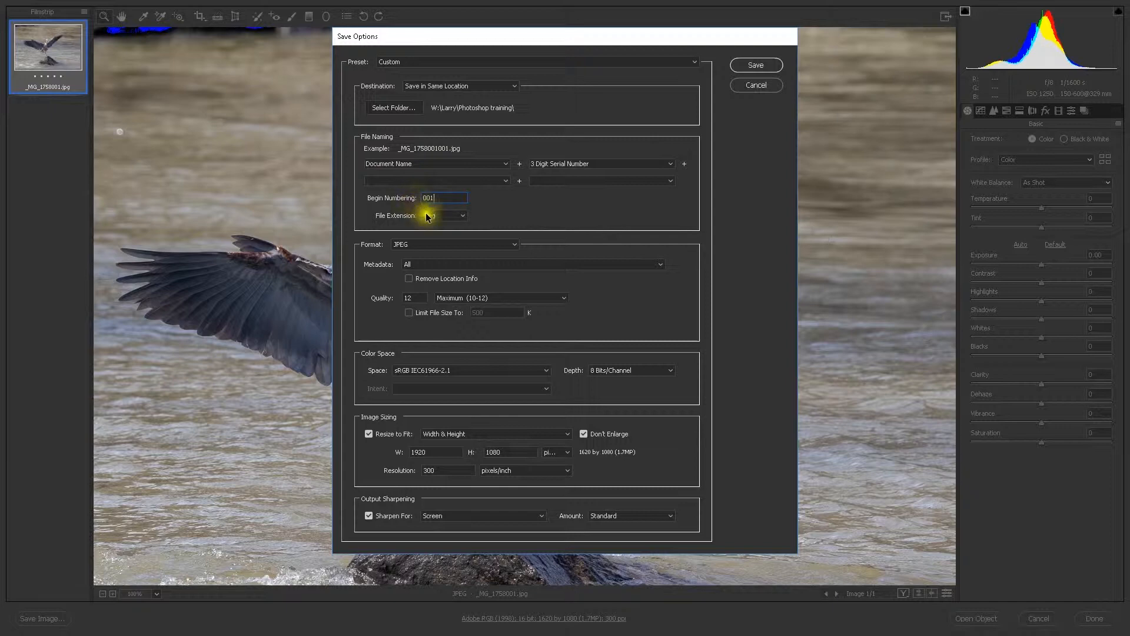
click(462, 216)
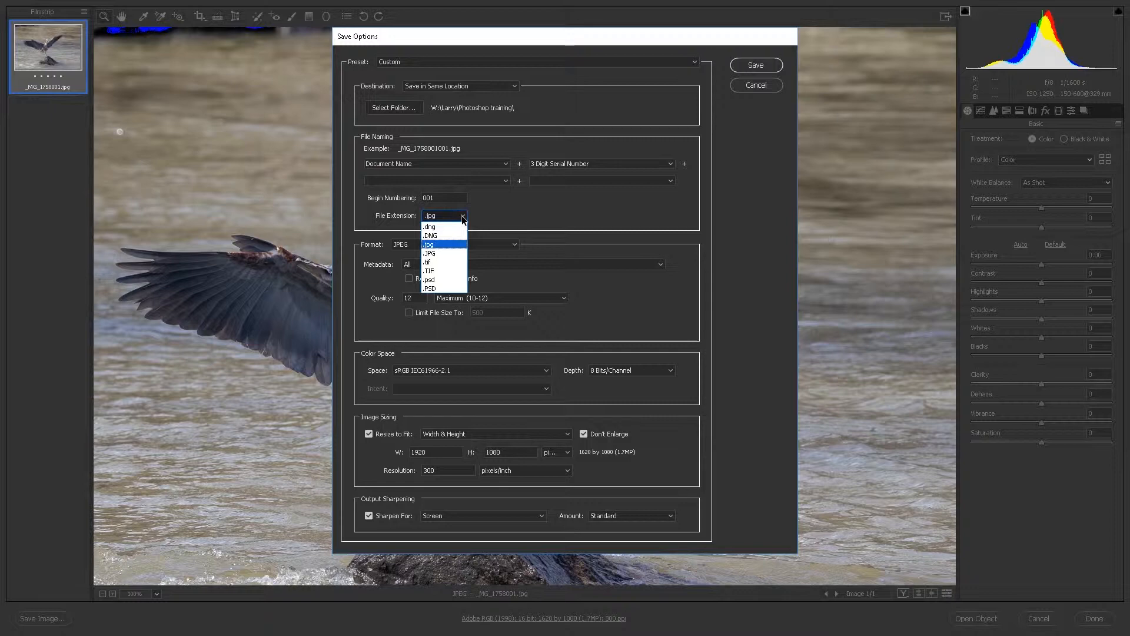
click(464, 219)
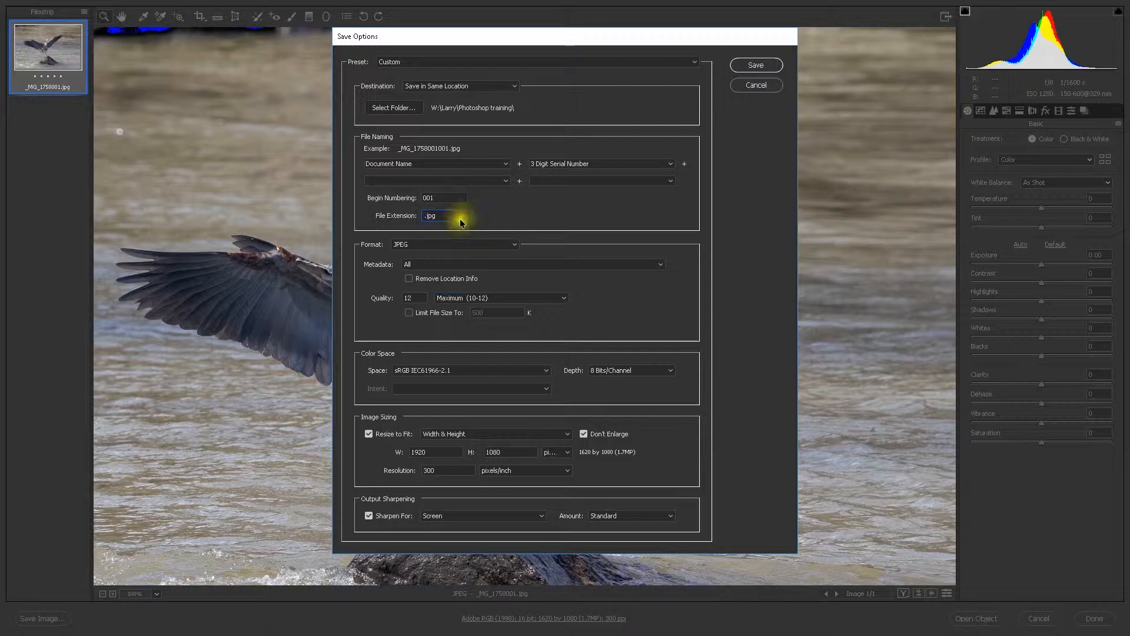
- Review the file format choices, the JPEG quality levels and the file size limit option
click(514, 246)
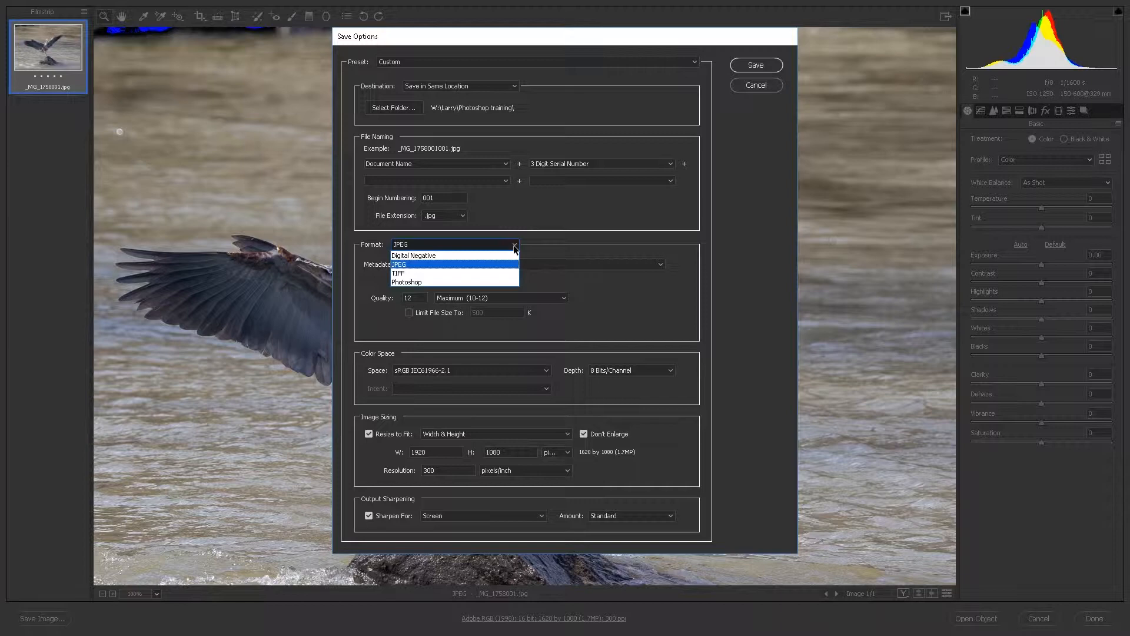
click(514, 246)
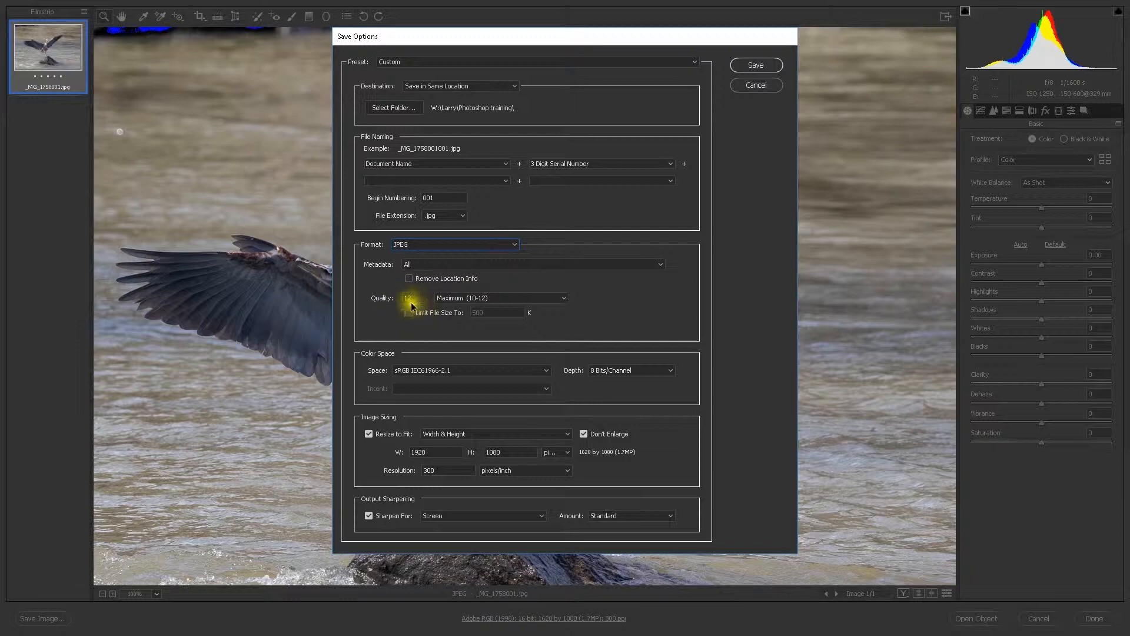
click(564, 299)
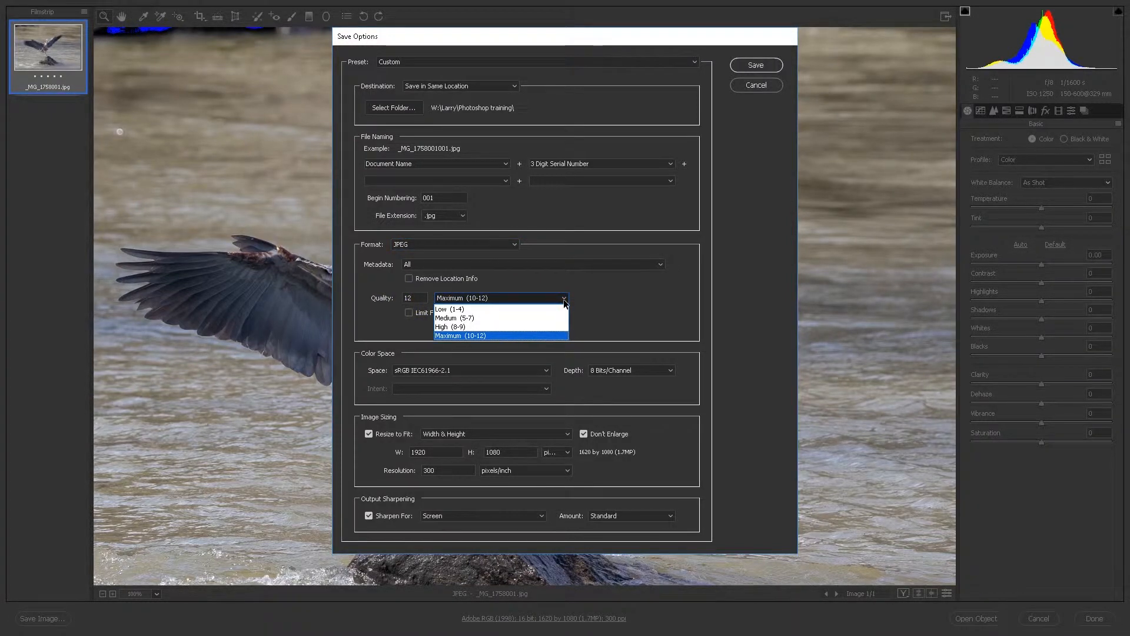
click(563, 299)
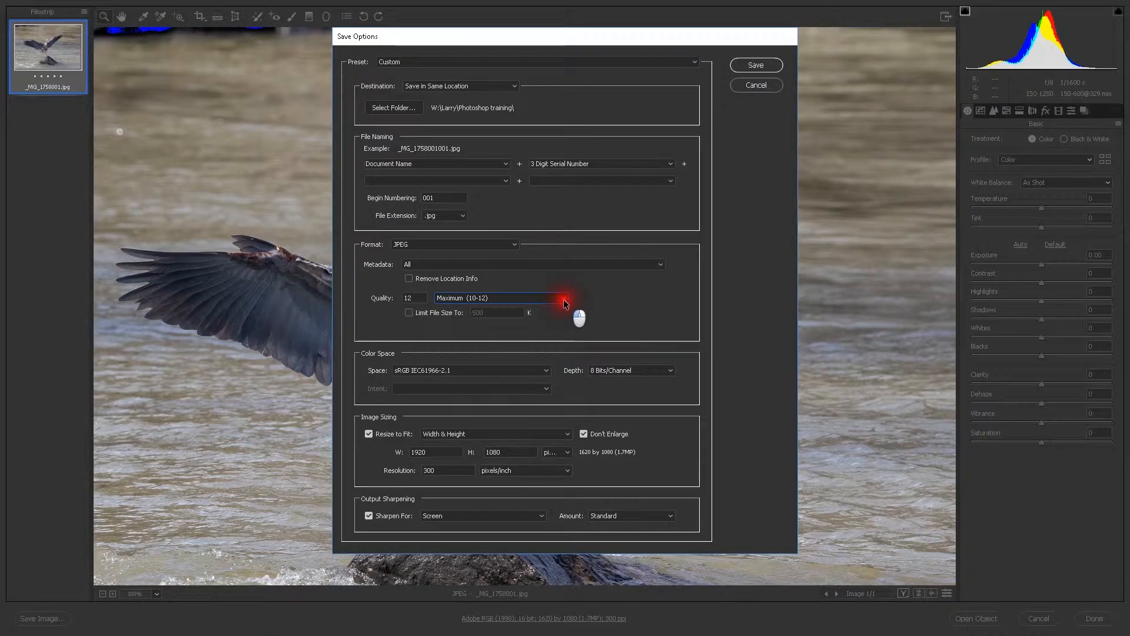
click(410, 314)
click(410, 313)
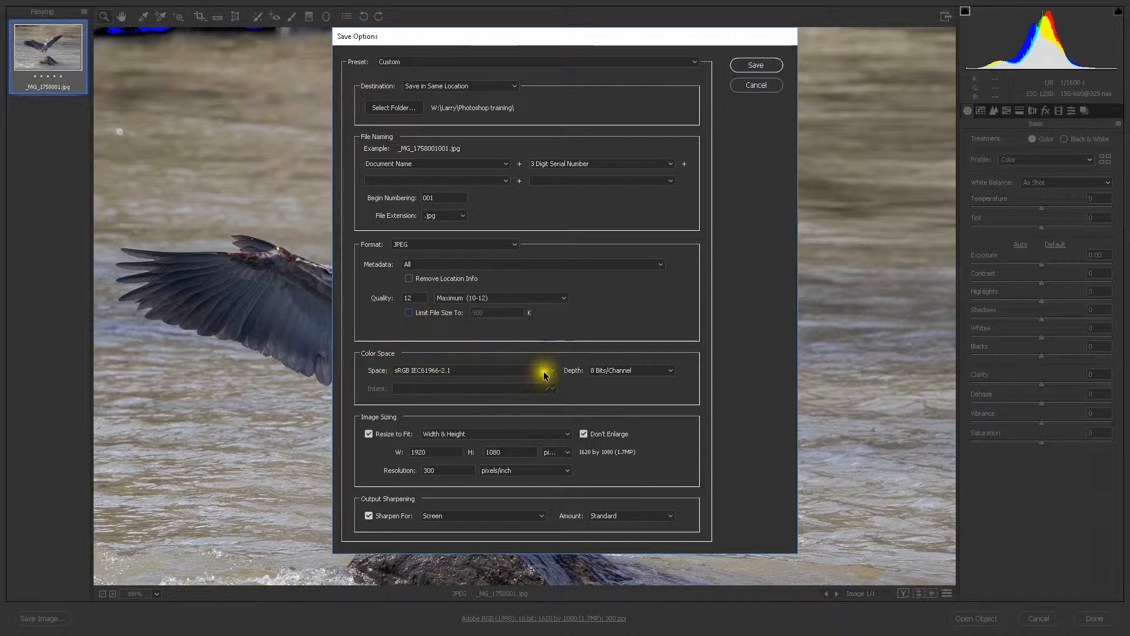
- Review the color space and bit depth choices for the saved image
click(545, 371)
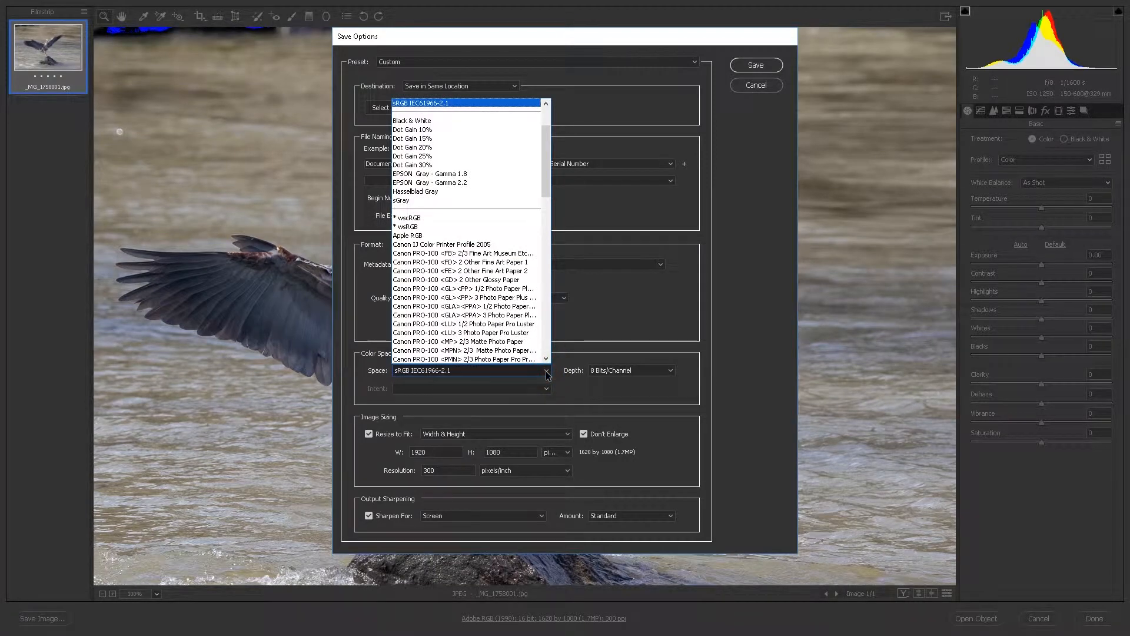
click(545, 370)
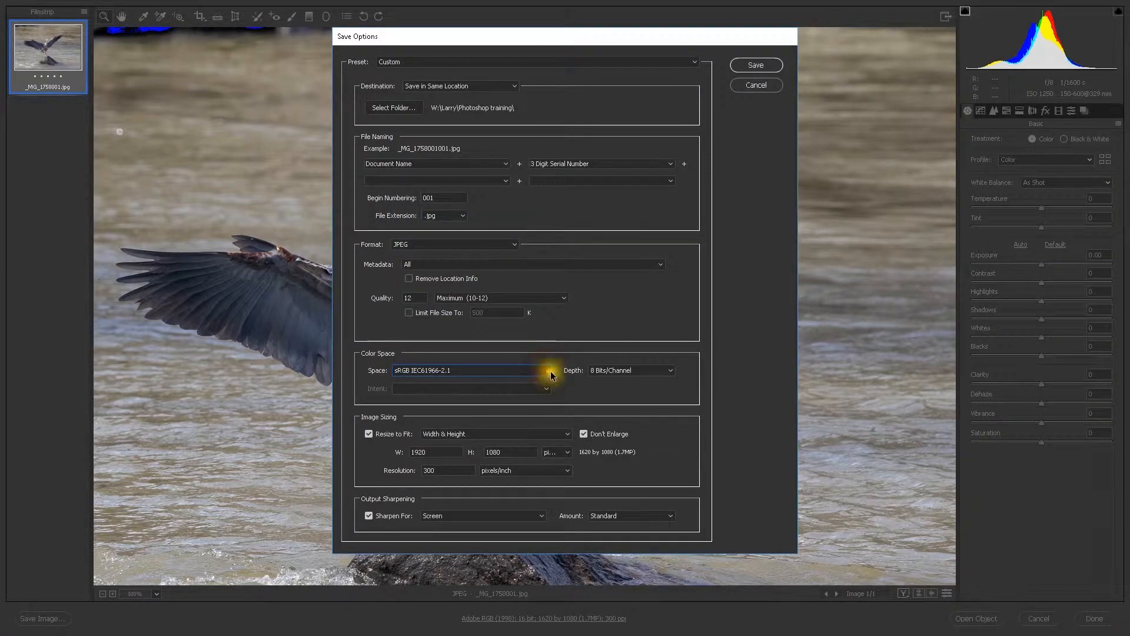
click(669, 374)
click(668, 377)
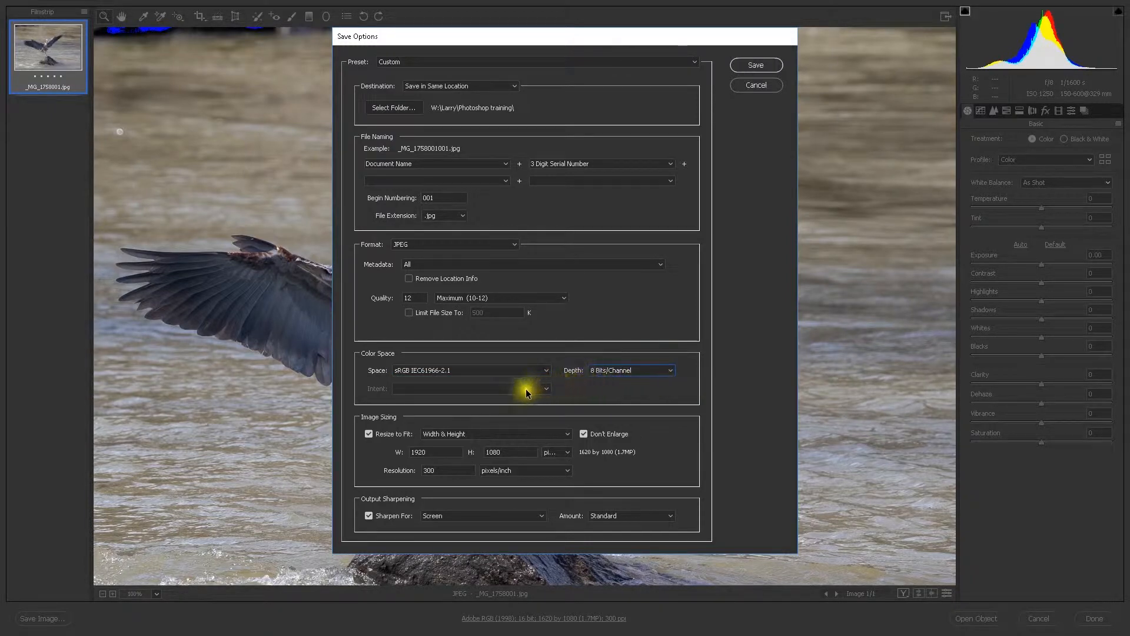
- Review the image sizing options: Resize to Fit, dimension units, Don't Enlarge and resolution units
click(368, 434)
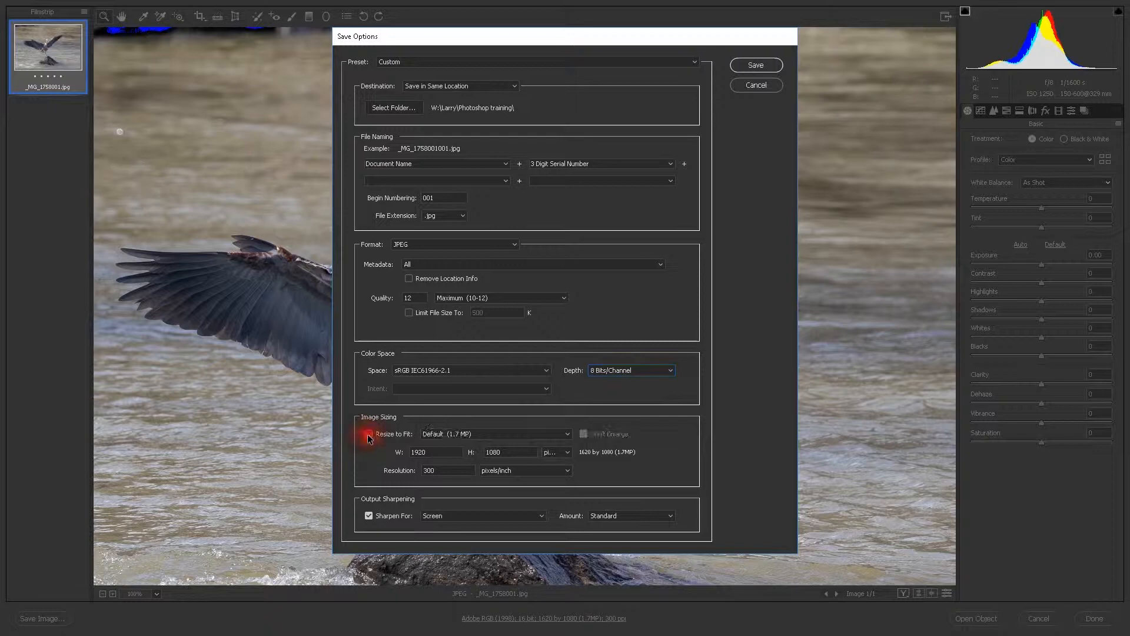
click(369, 434)
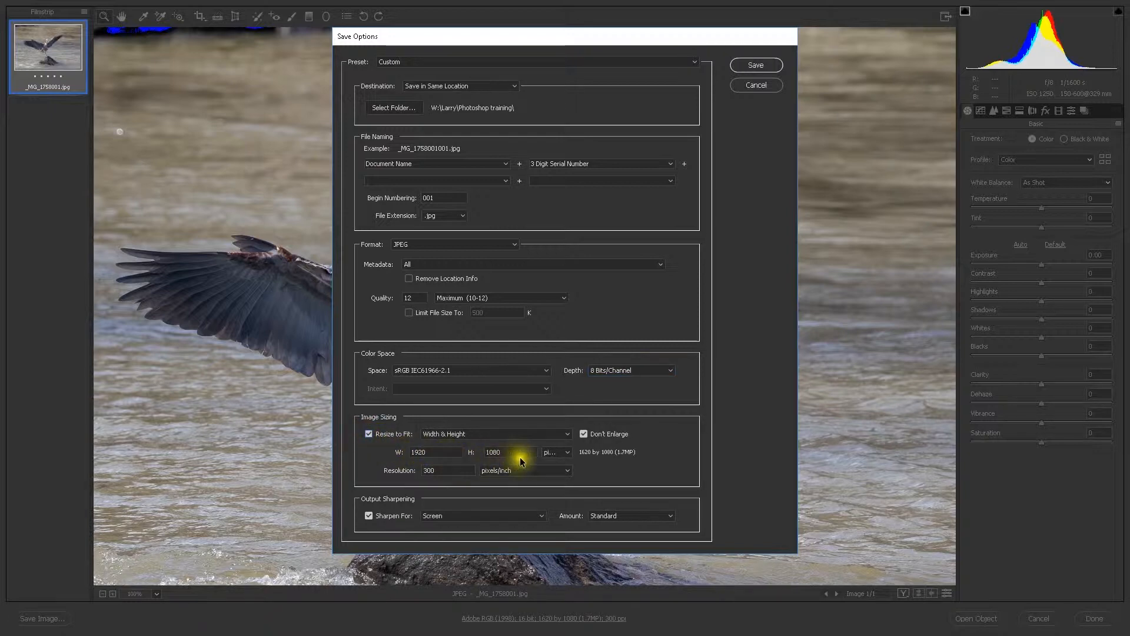
click(567, 453)
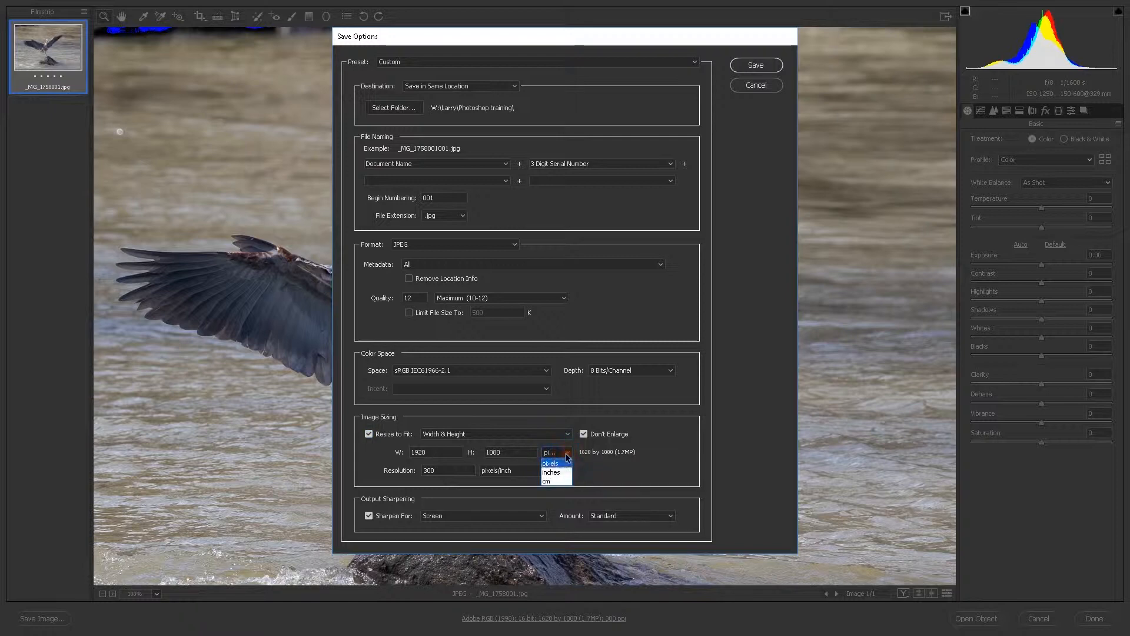
click(566, 457)
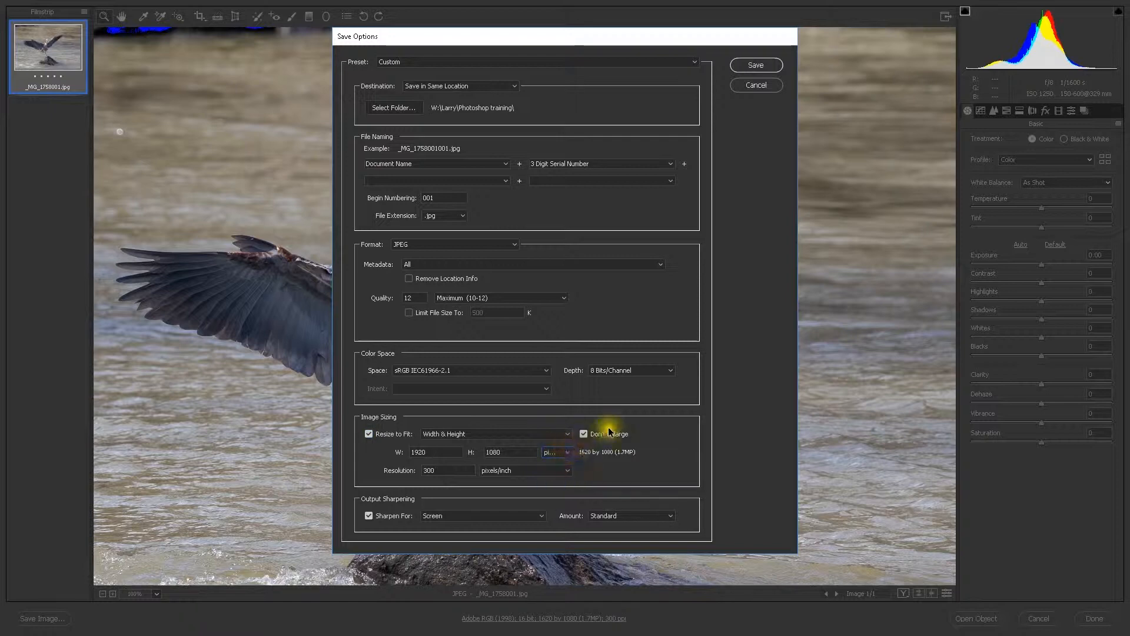
click(583, 435)
click(584, 435)
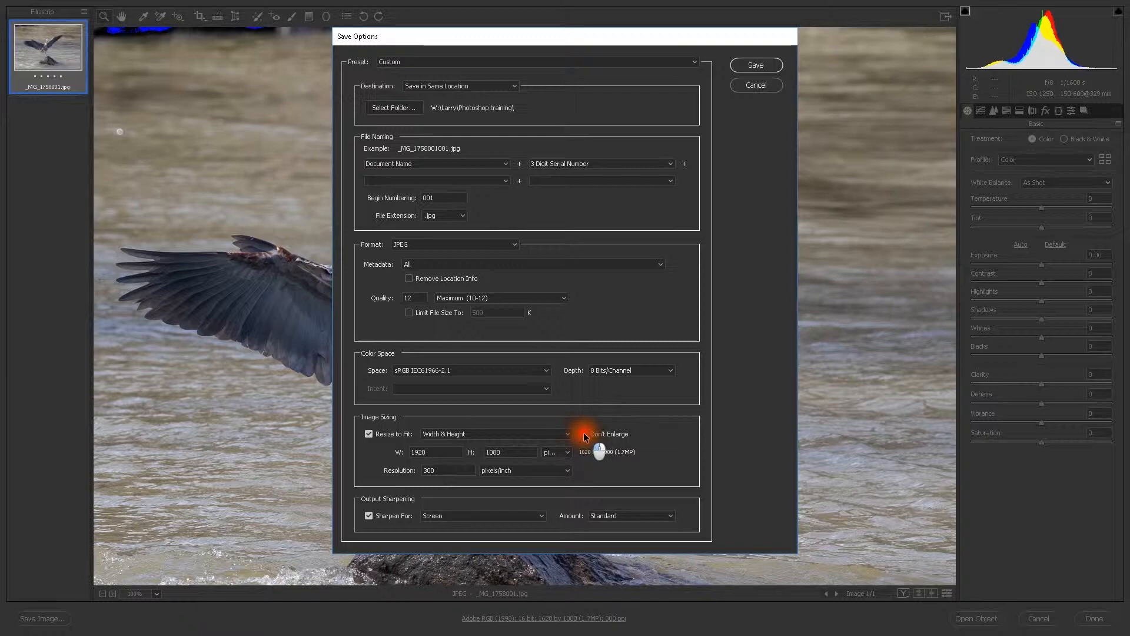
click(567, 471)
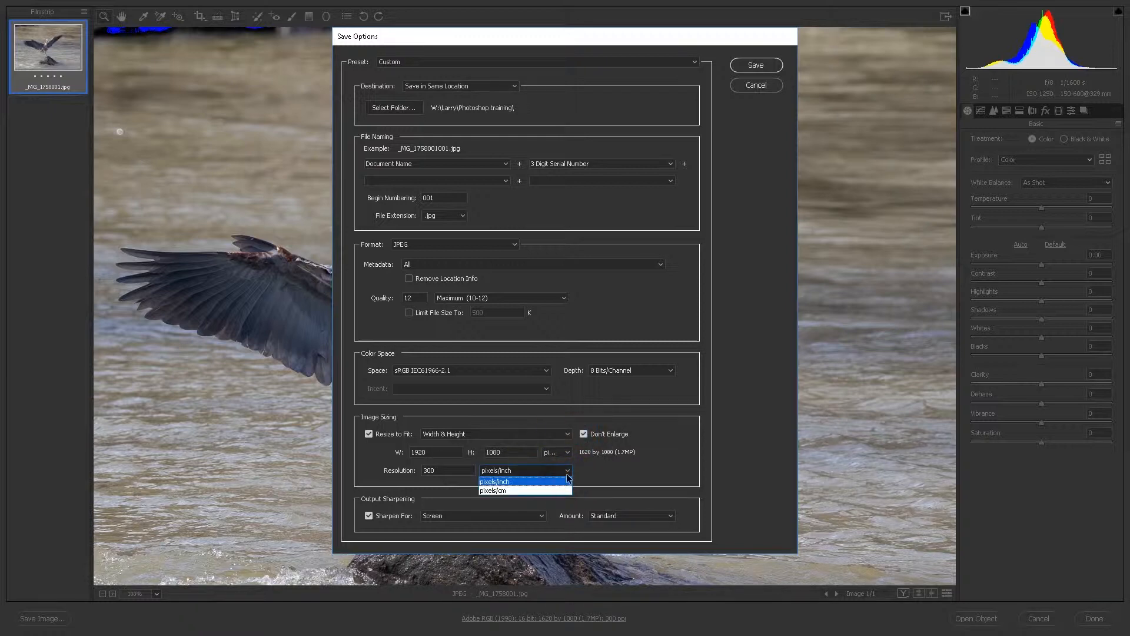
click(566, 471)
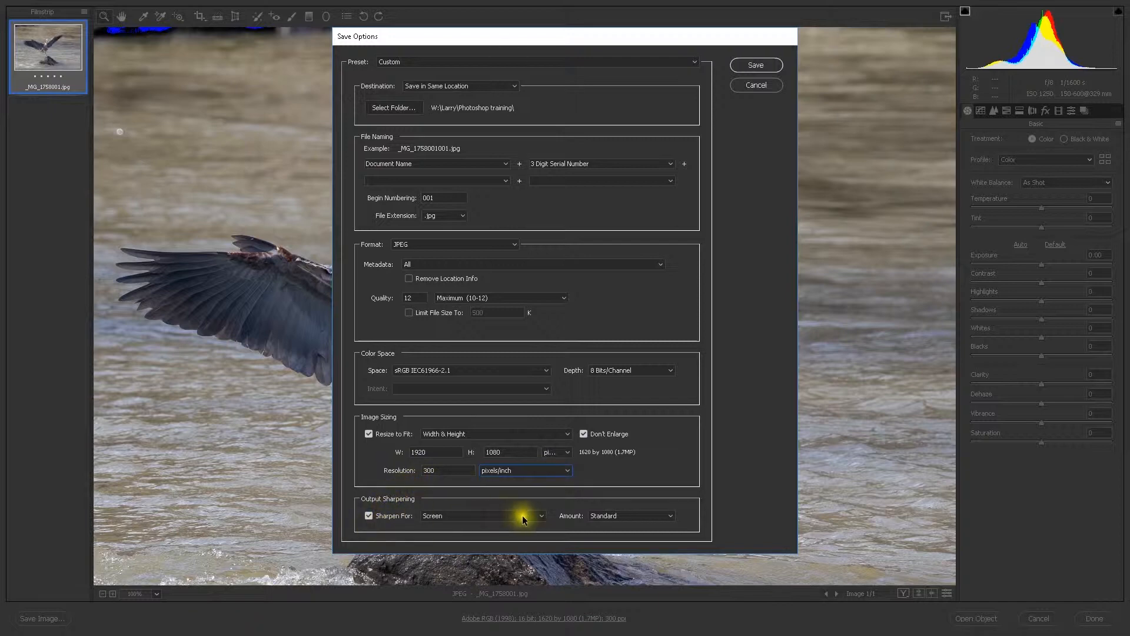
- Review the output sharpening targets and amount levels, and close the save options without saving the photo
click(541, 516)
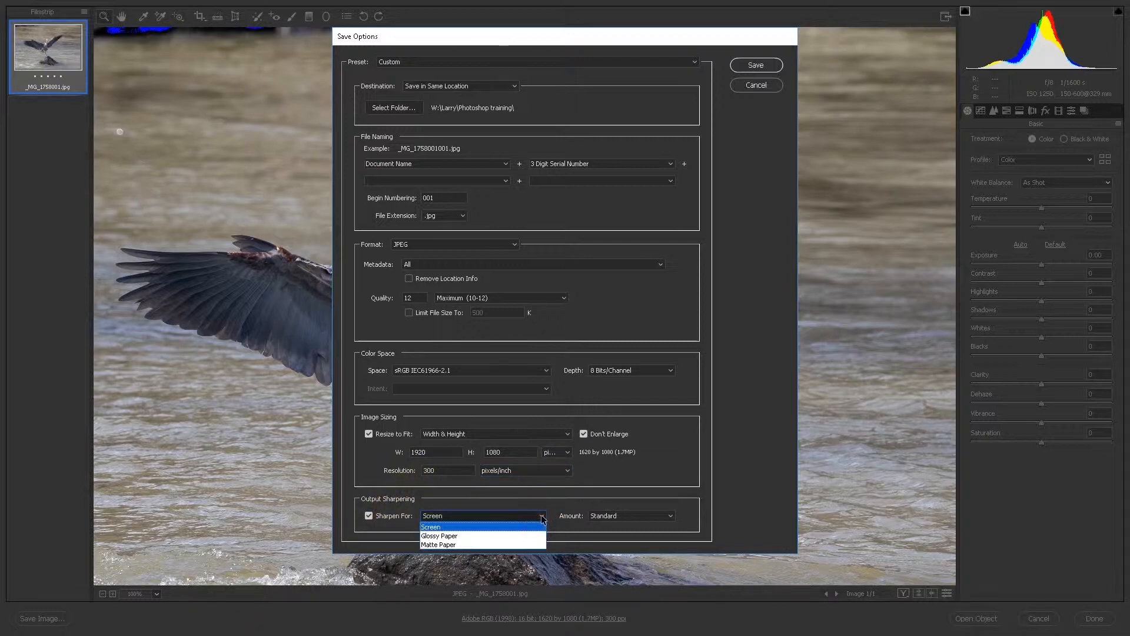
click(542, 517)
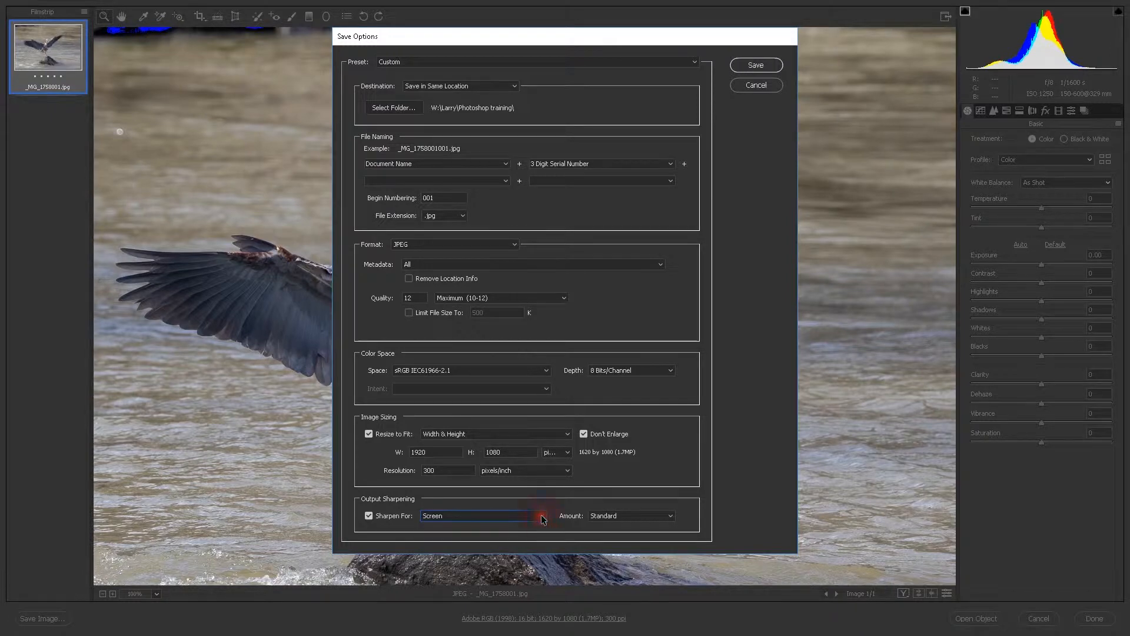
click(669, 516)
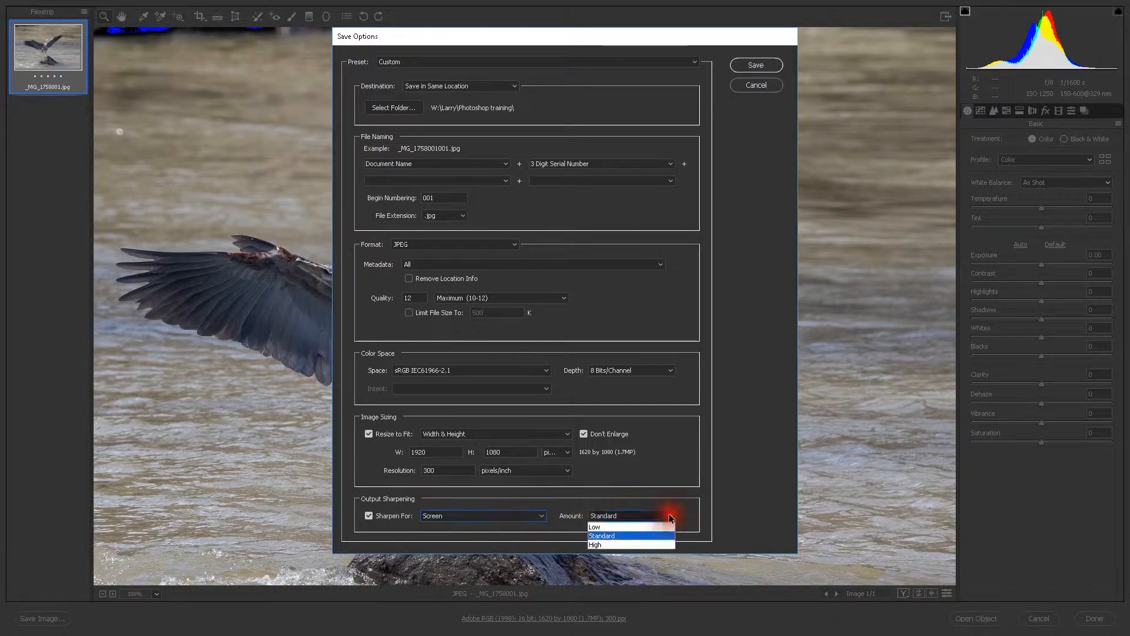
click(670, 516)
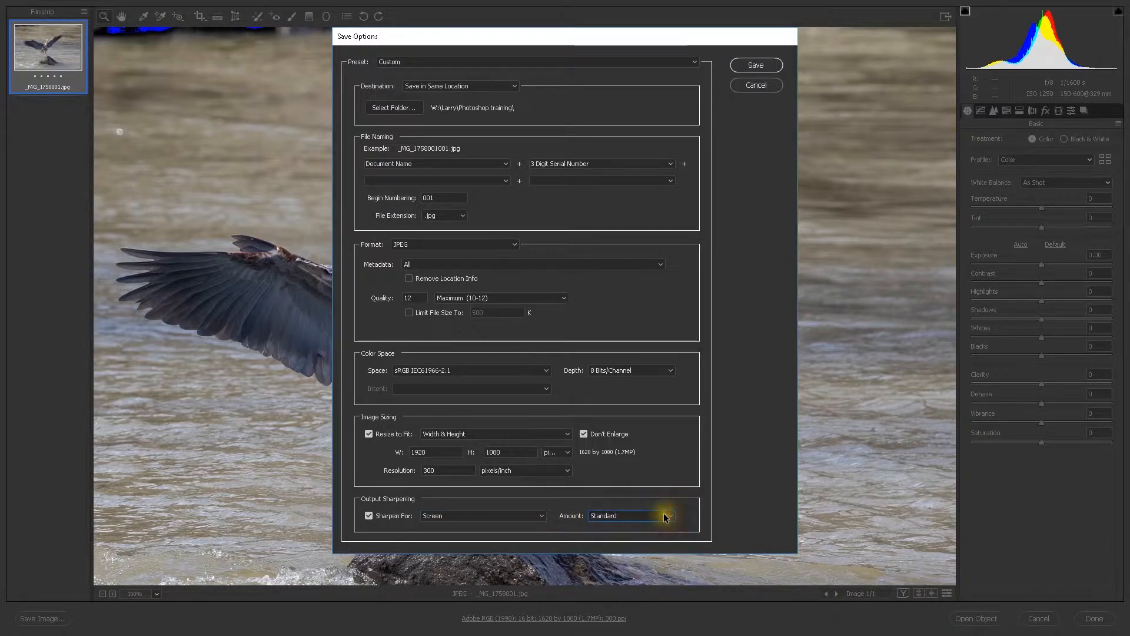
click(756, 85)
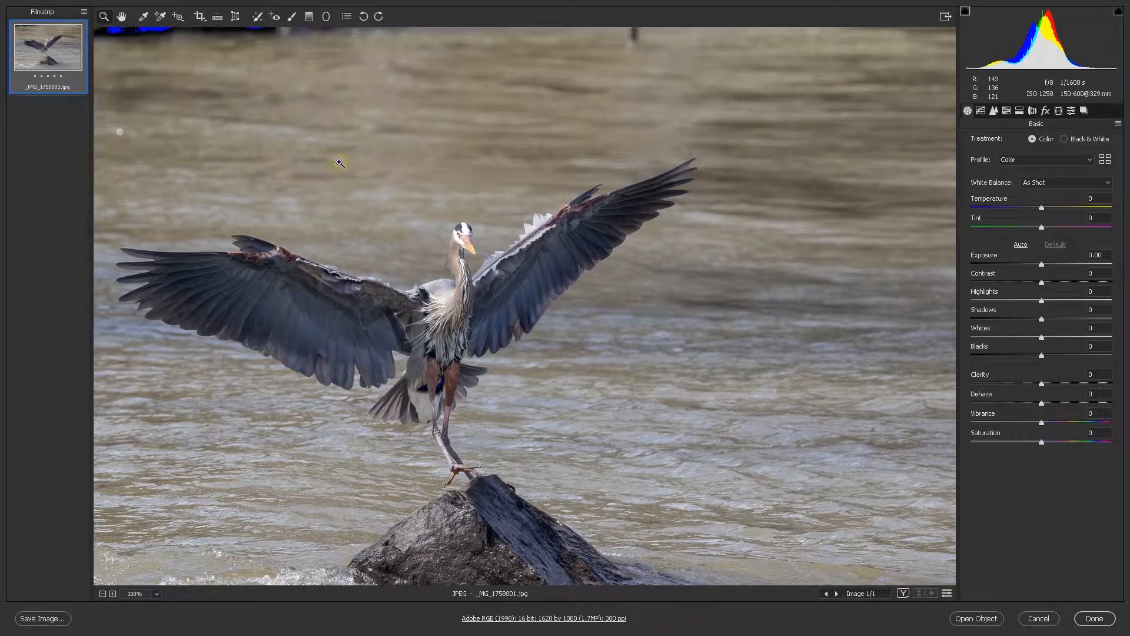
- Try the zoom methods on the heron photo: scrubby zoom, stepped zoom, the 66% and 25% presets, and fitting the photo in view
mouse_move(340, 163)
mouse_down()
mouse_move(311, 162)
mouse_move(330, 163)
mouse_up()
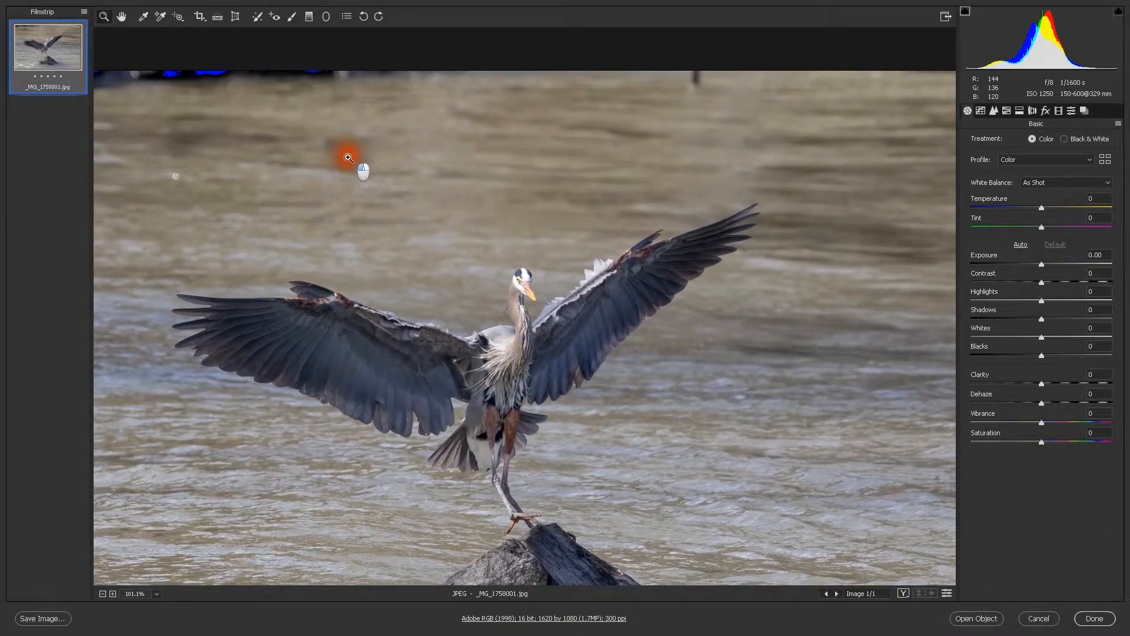
drag(351, 179, 332, 179)
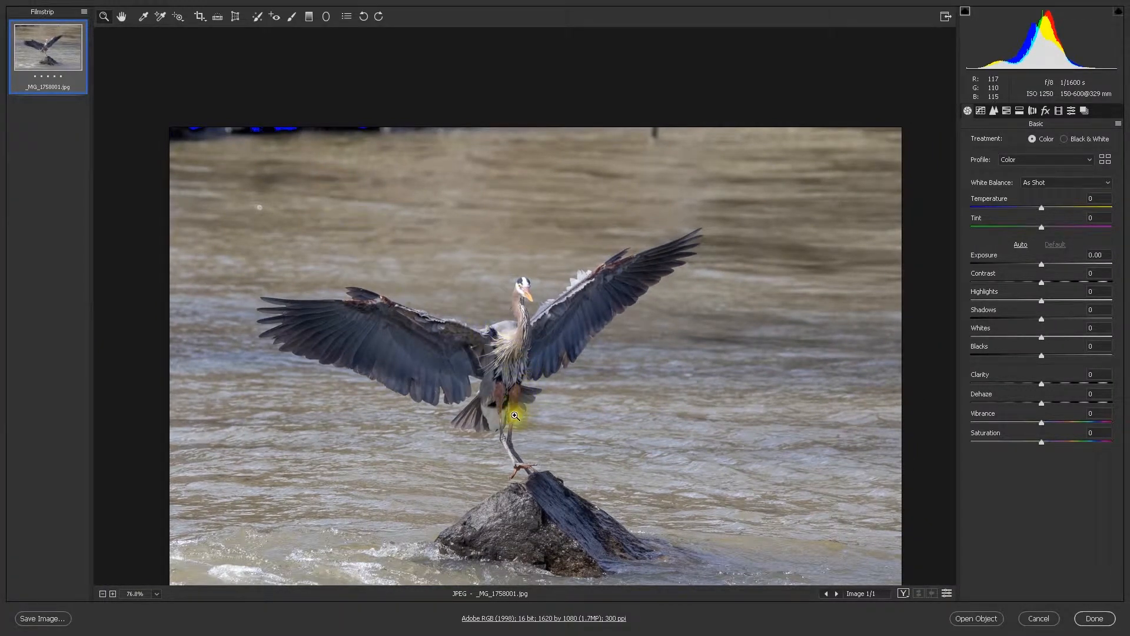
click(112, 594)
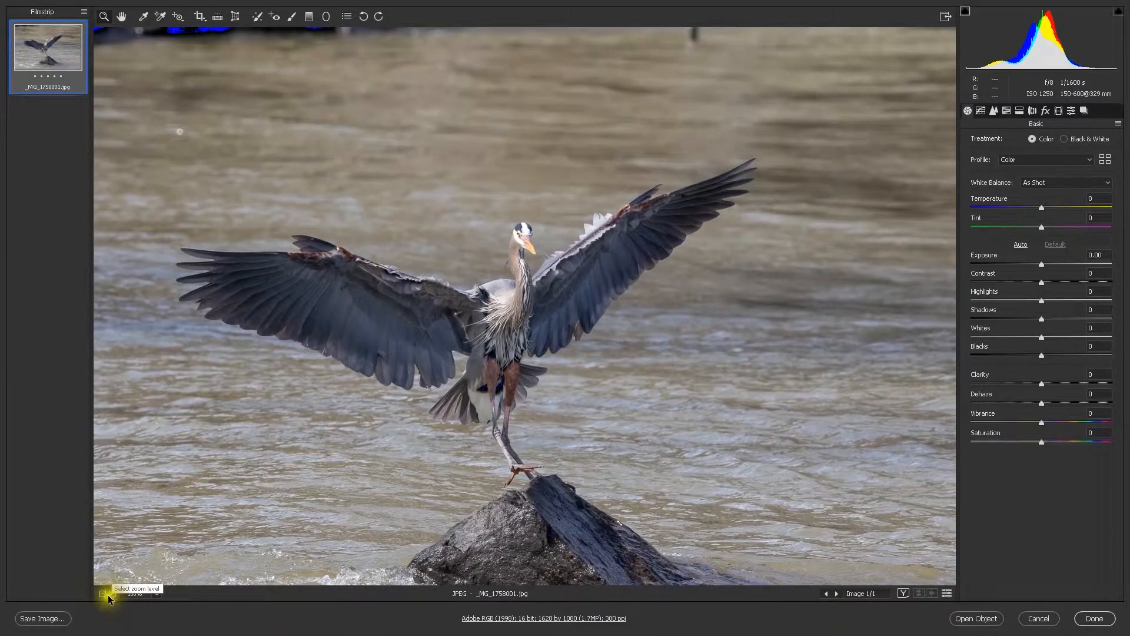
click(103, 593)
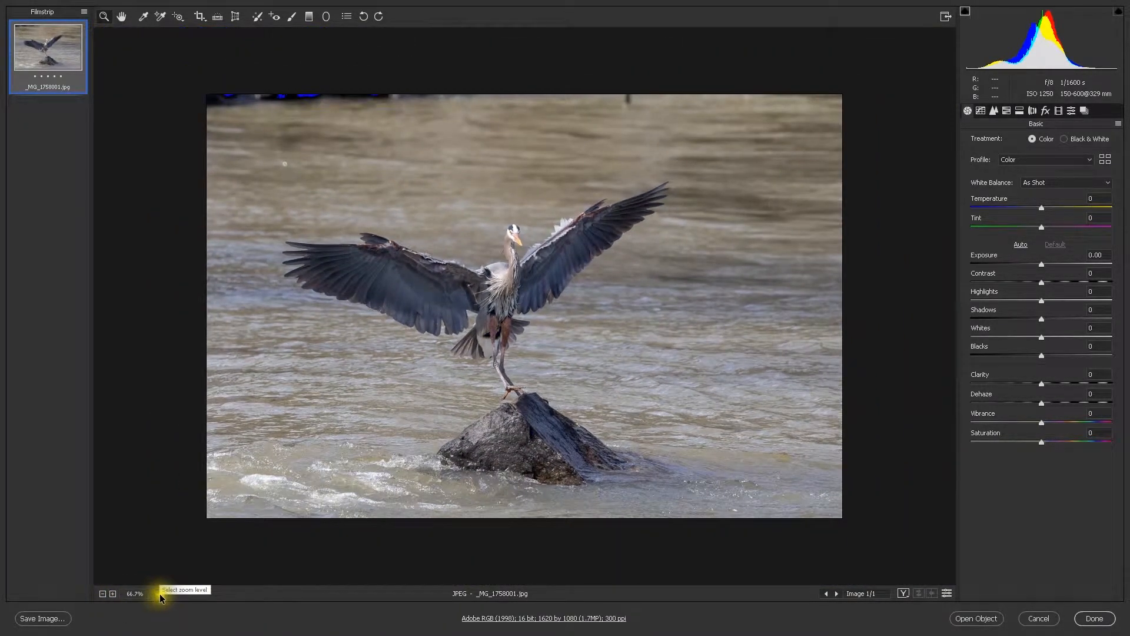
click(158, 598)
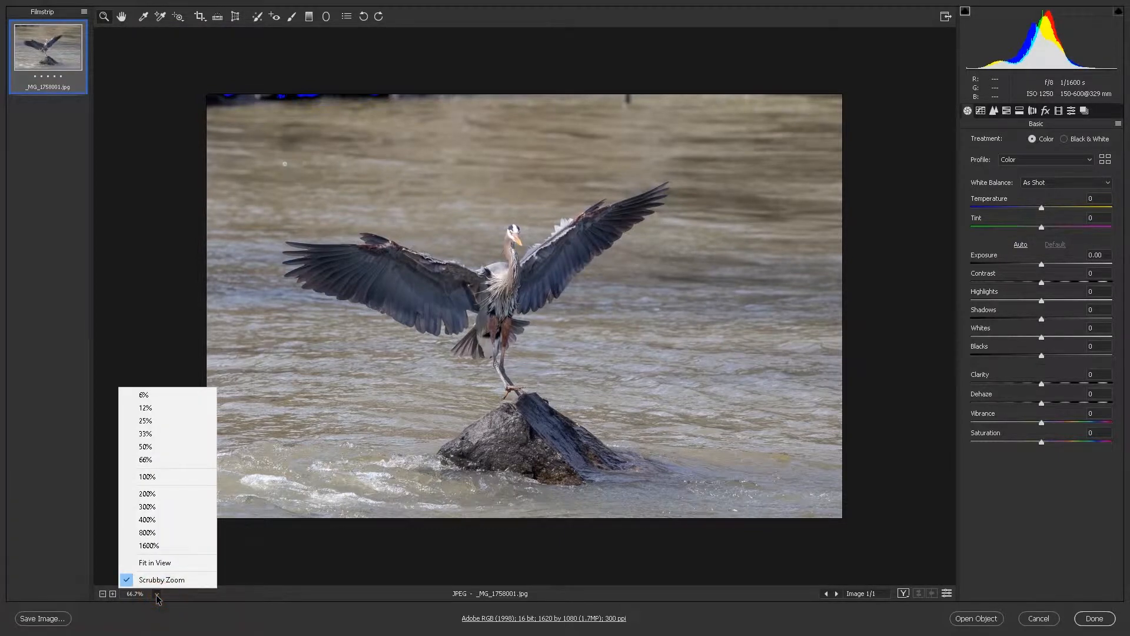
click(150, 460)
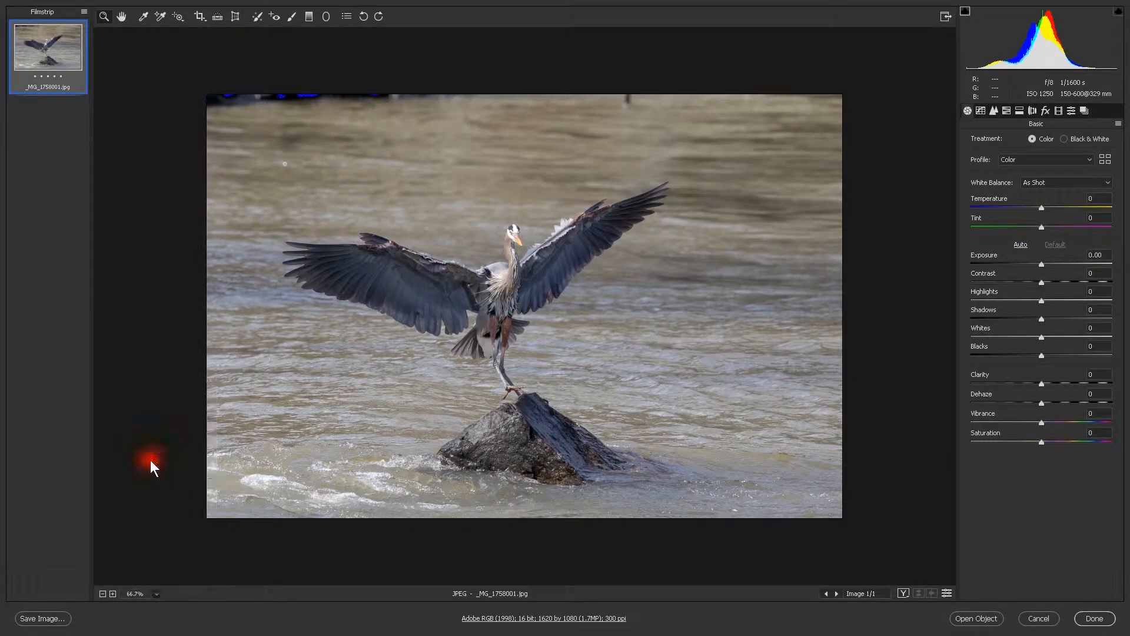
click(156, 594)
click(143, 421)
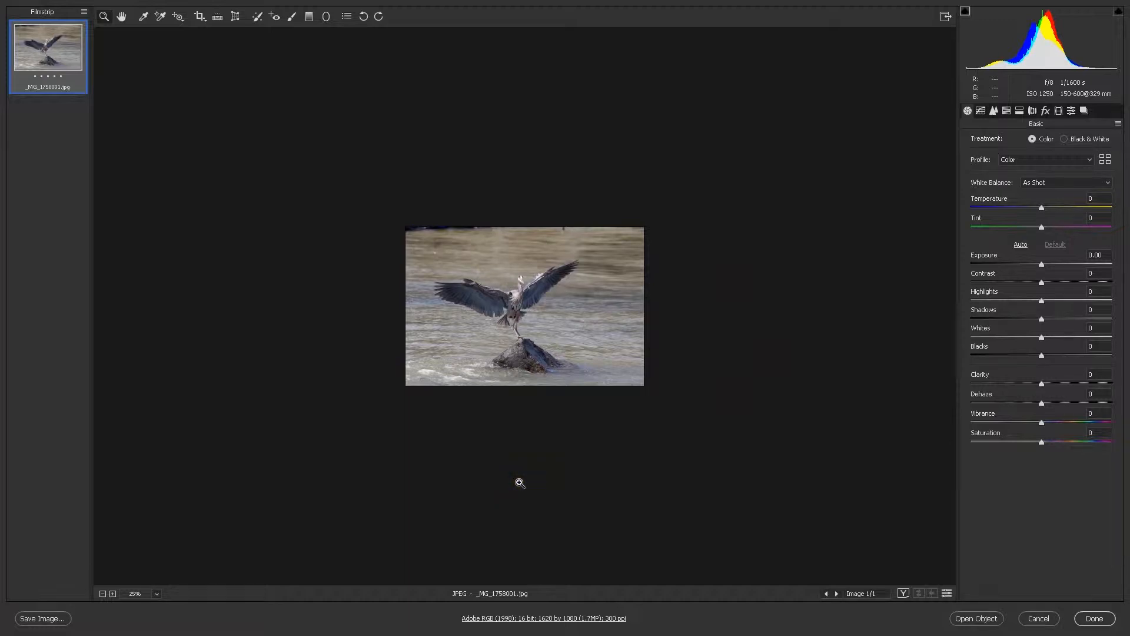
key(ctrl+0)
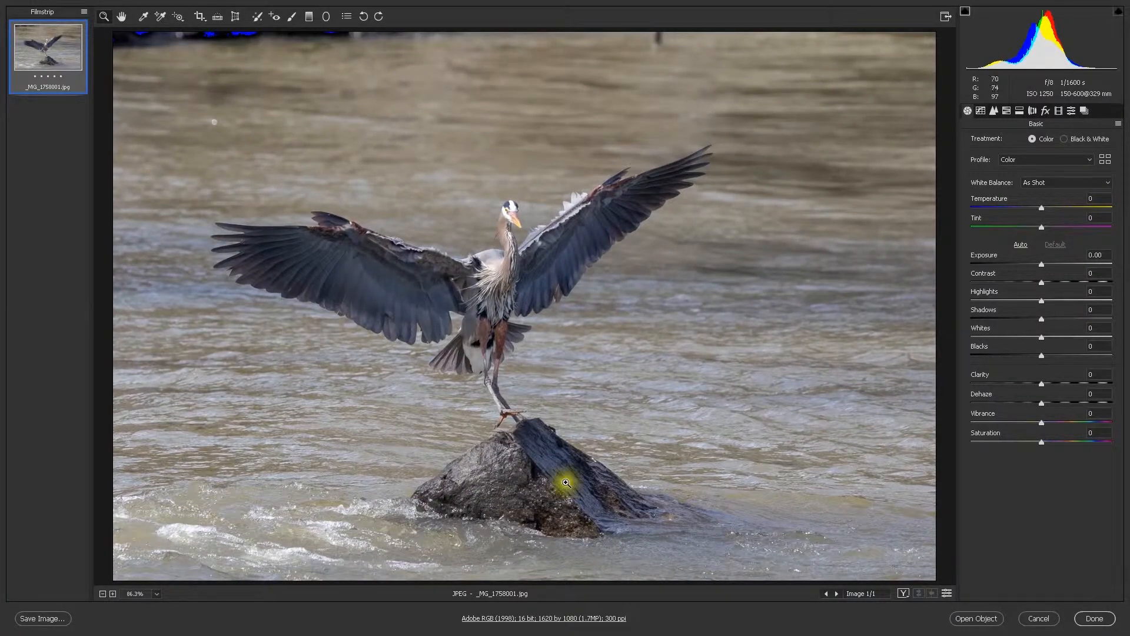
- Cycle the before/after views from side by side through to the single image split into upper Before and lower After halves
click(836, 594)
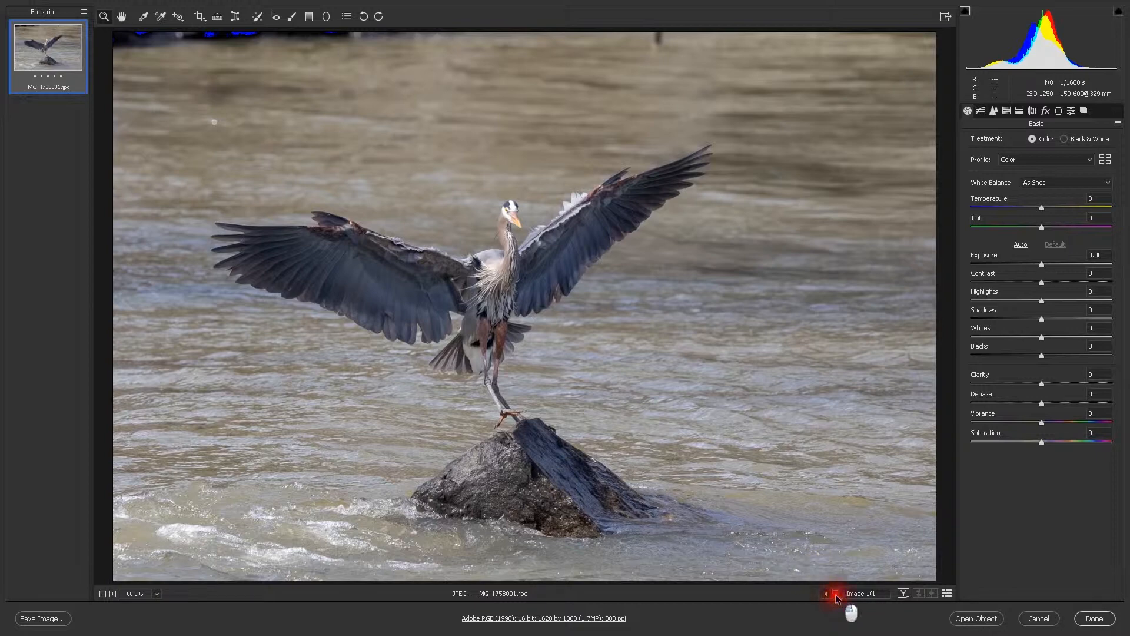
click(905, 594)
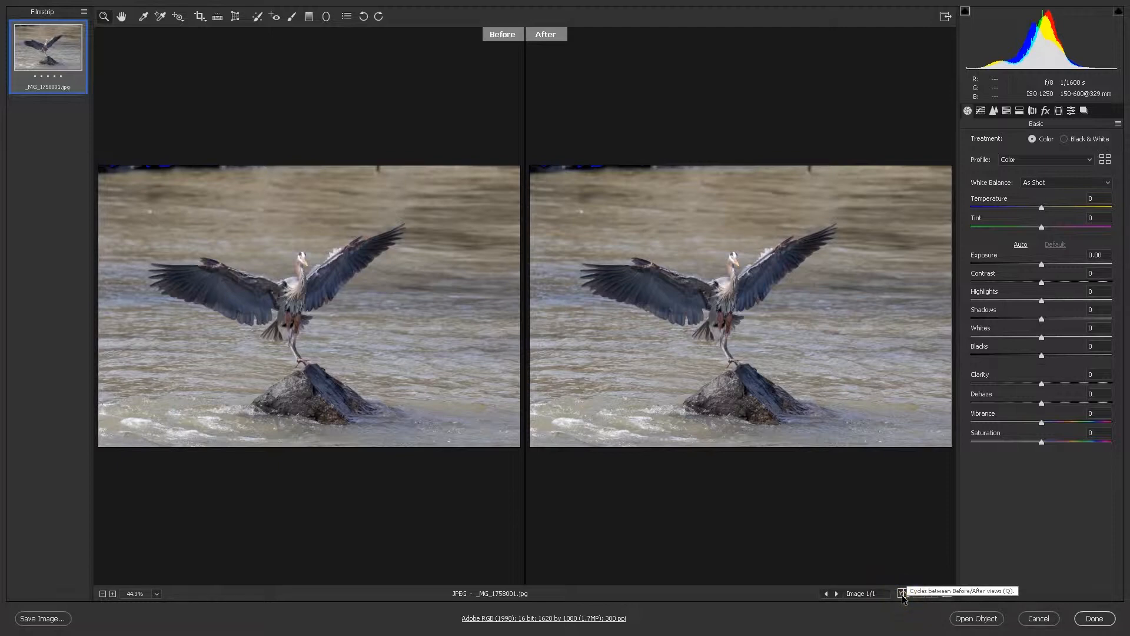
click(902, 594)
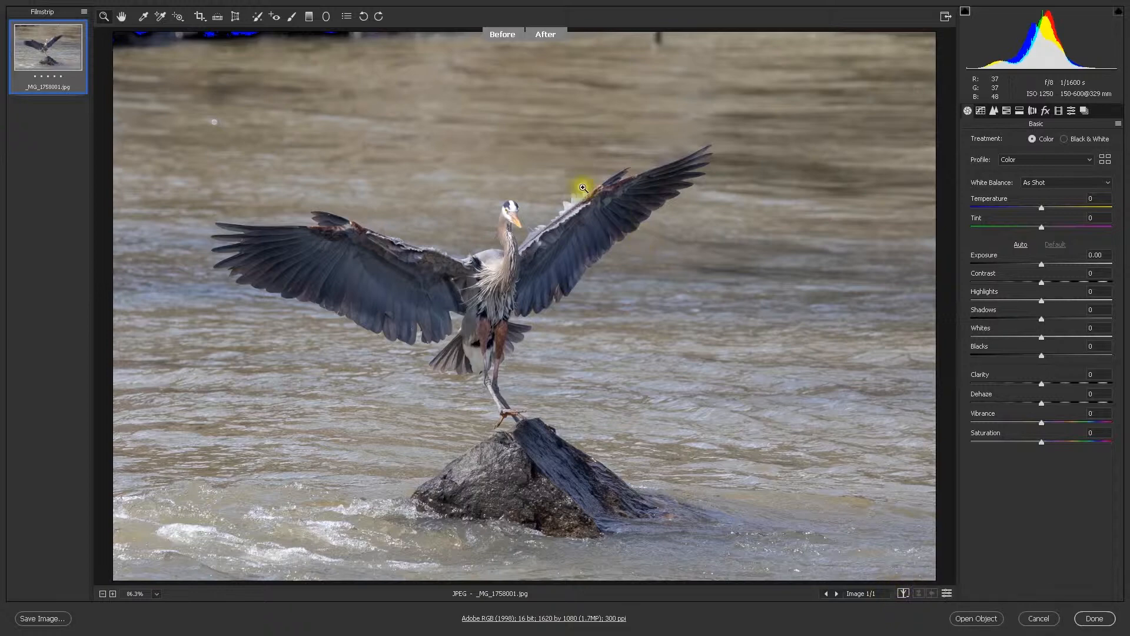
click(505, 35)
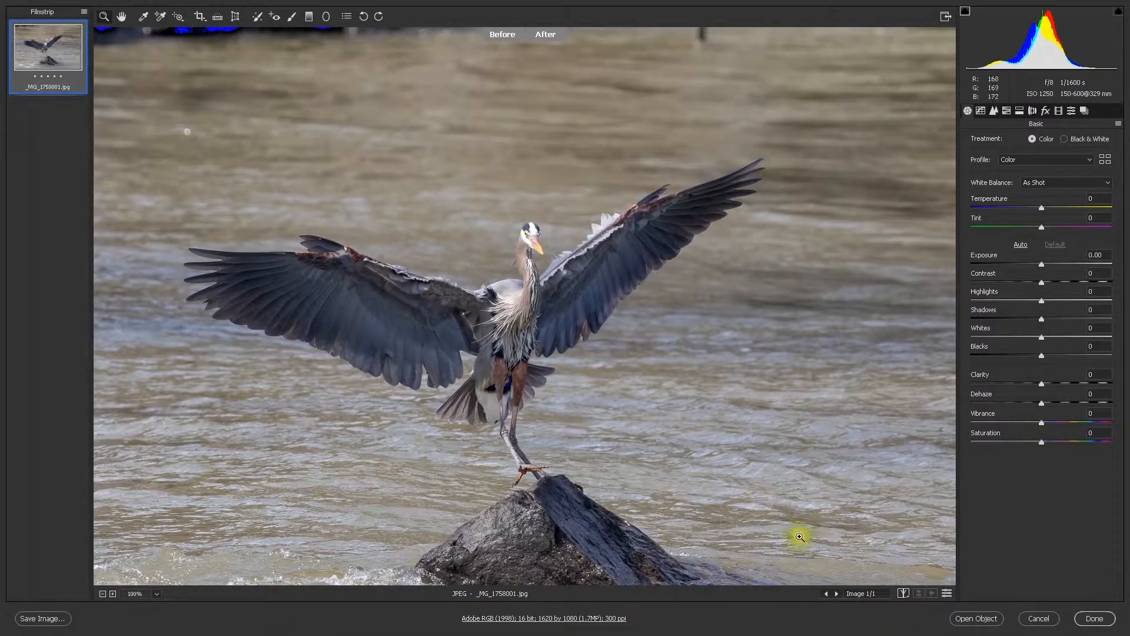
click(904, 594)
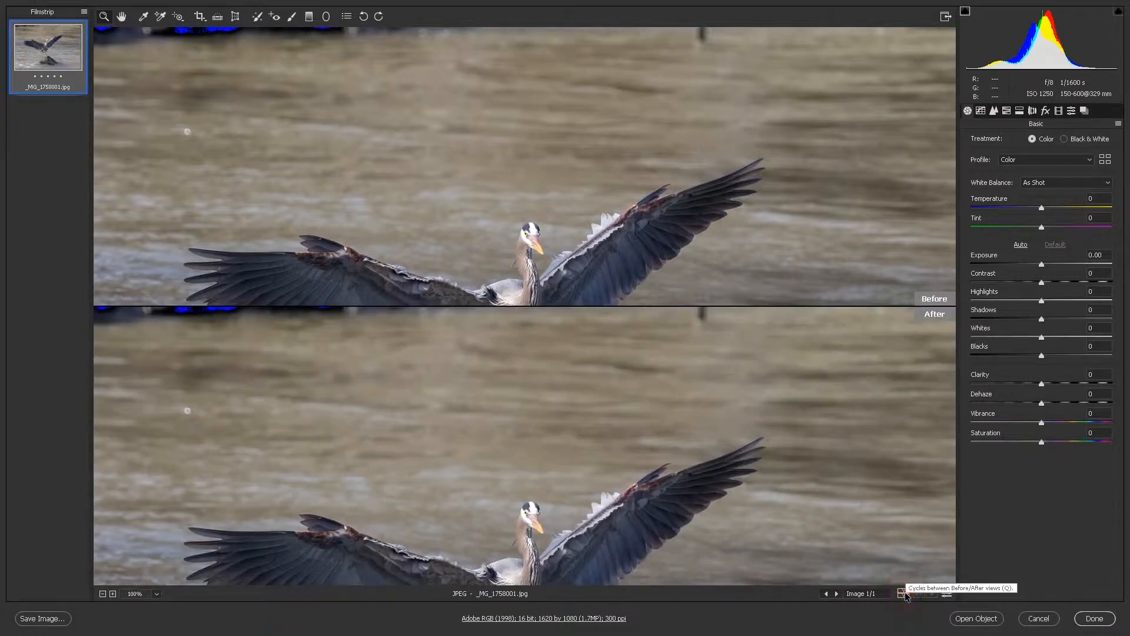
click(905, 595)
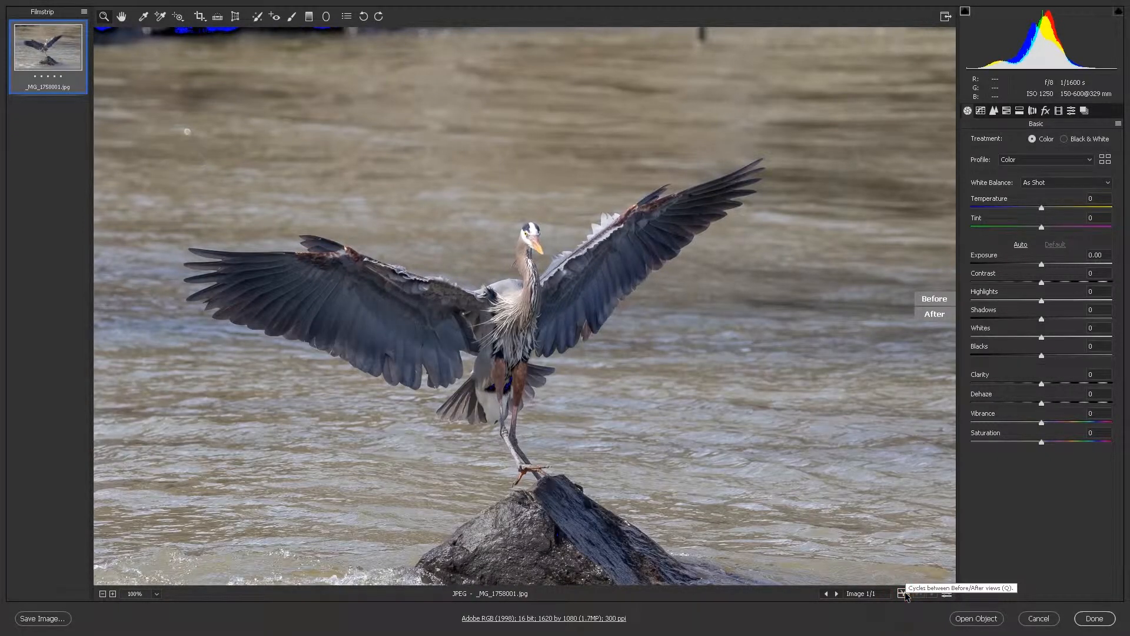
- Toggle the Basic adjustments to their defaults, and adjust the histogram to Exposure +0.08, Highlights -6, Shadows -2 and Whites -10
click(945, 595)
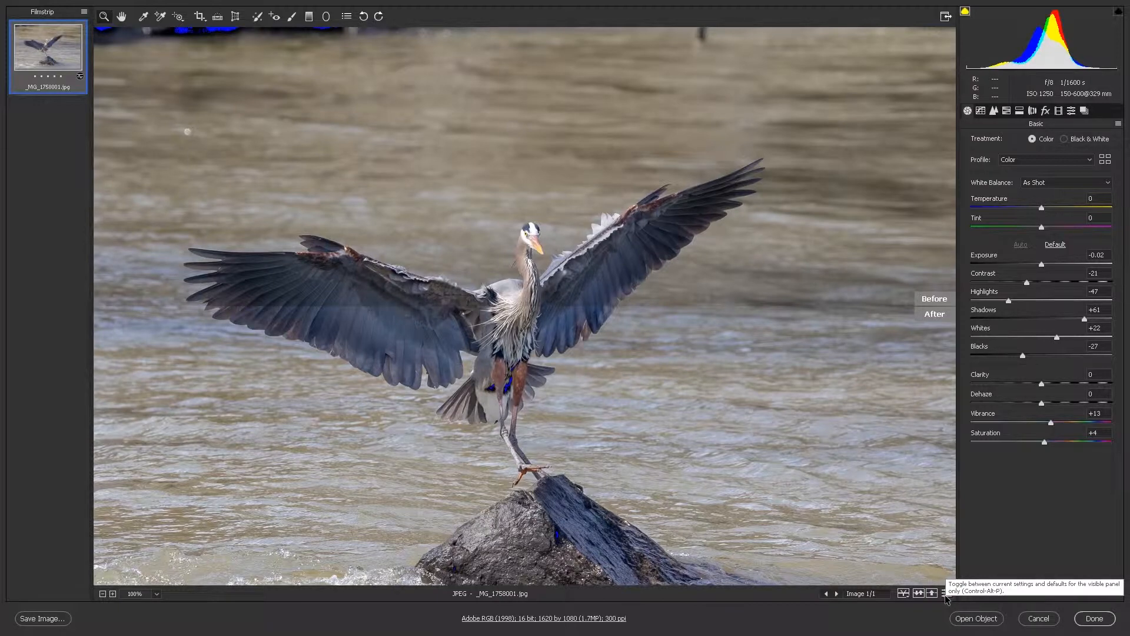
click(946, 595)
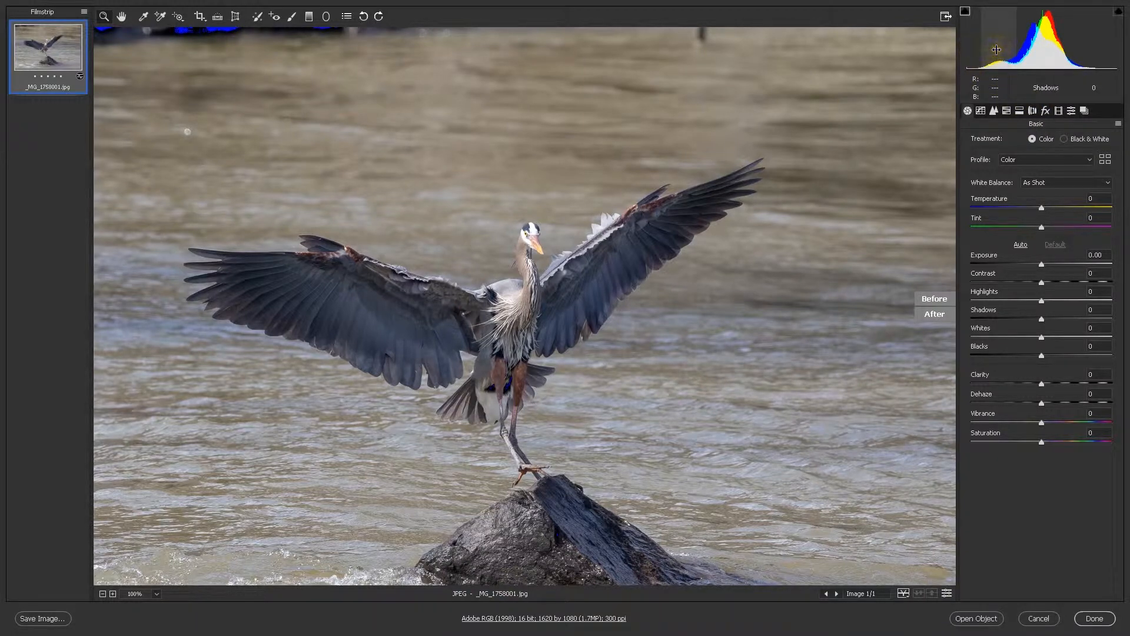
drag(996, 49, 1114, 57)
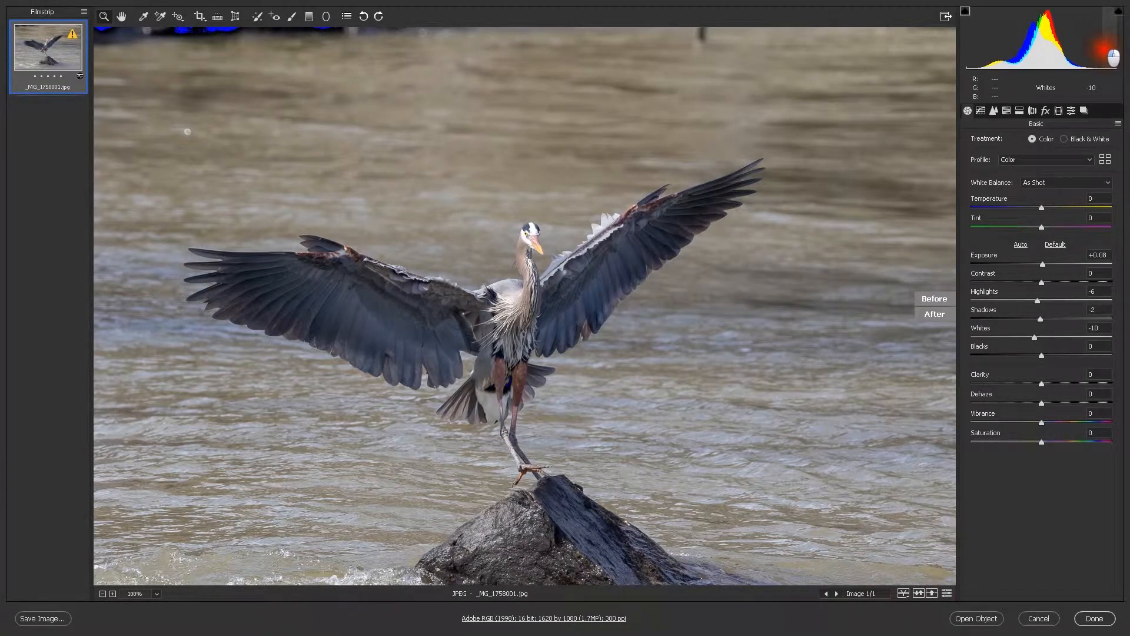
- Try the Black & White treatment and the Monochrome profile on the photo, returning it to Color each time
click(1065, 140)
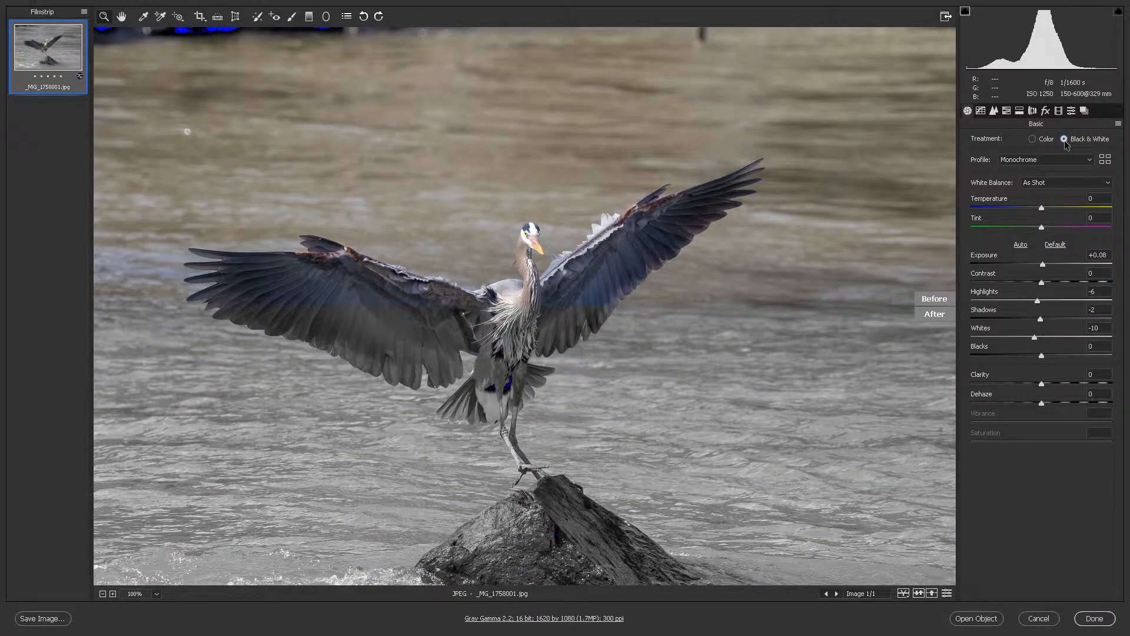
click(1033, 139)
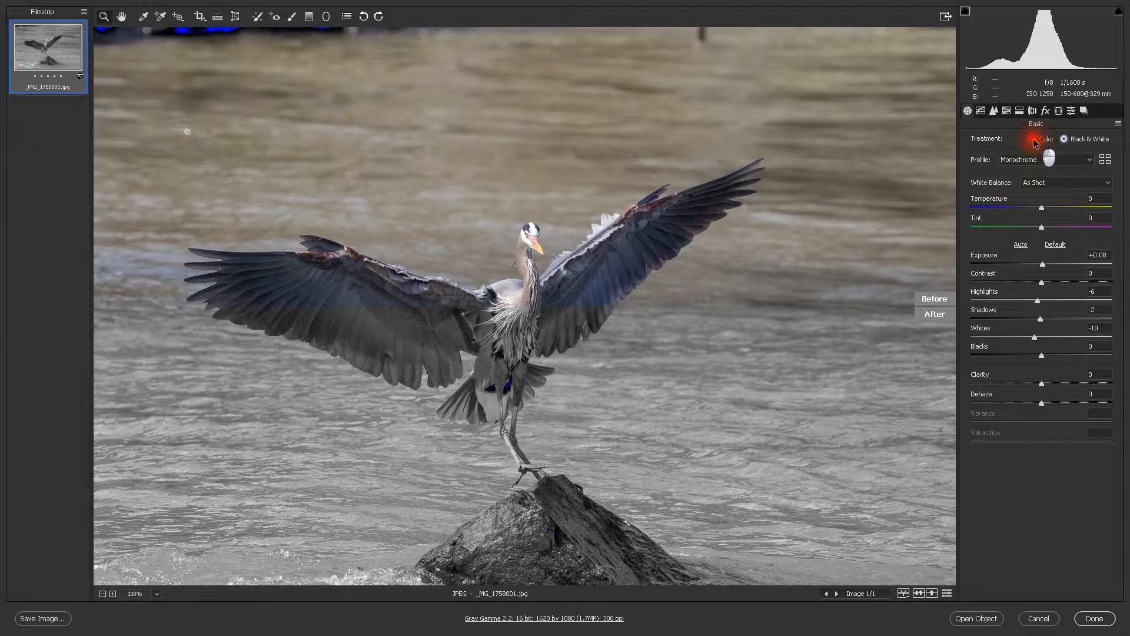
click(1089, 160)
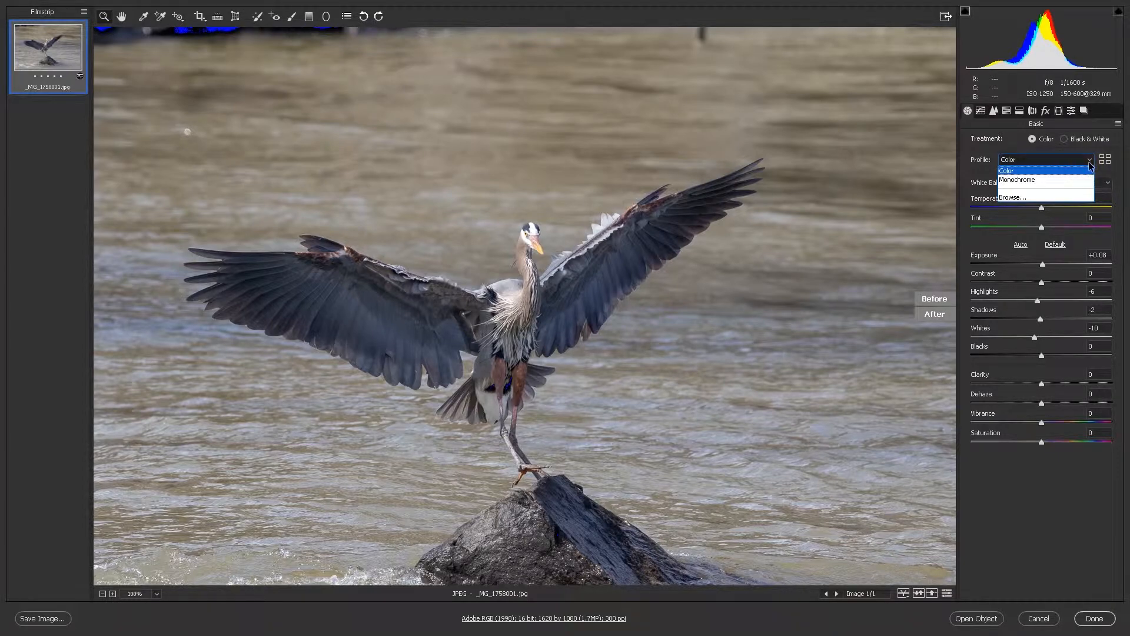
click(1031, 179)
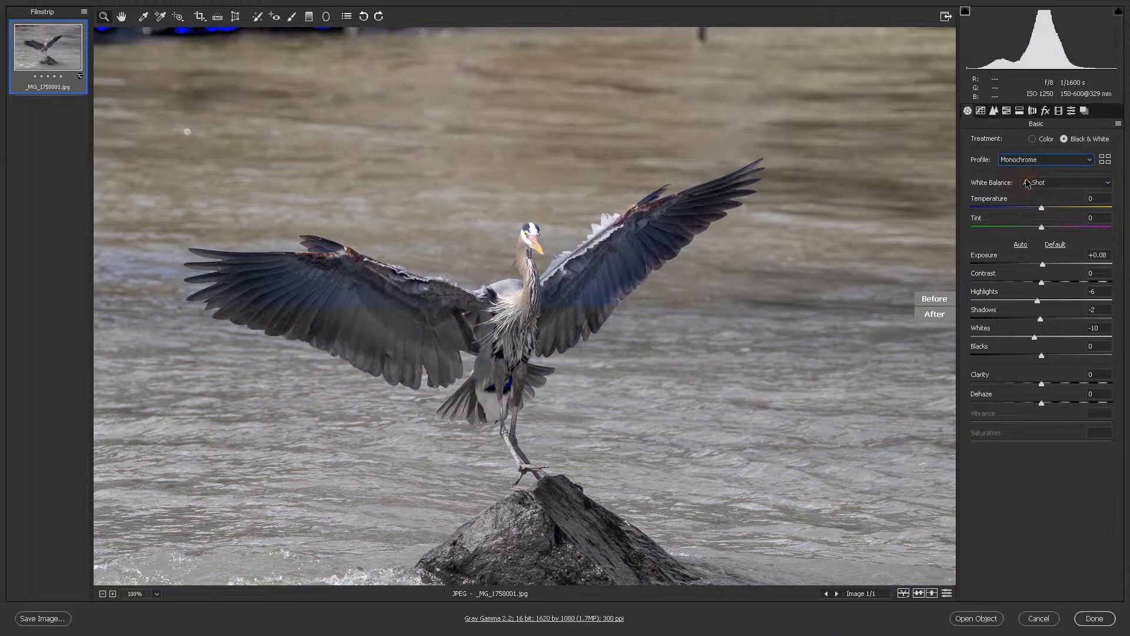
click(1090, 162)
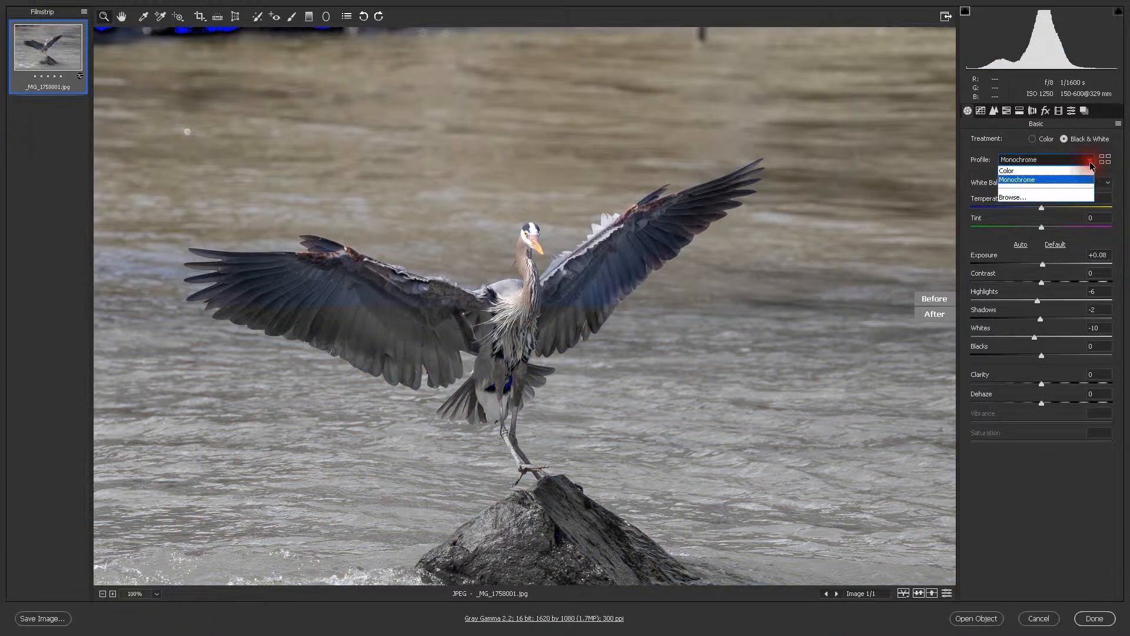
click(1079, 170)
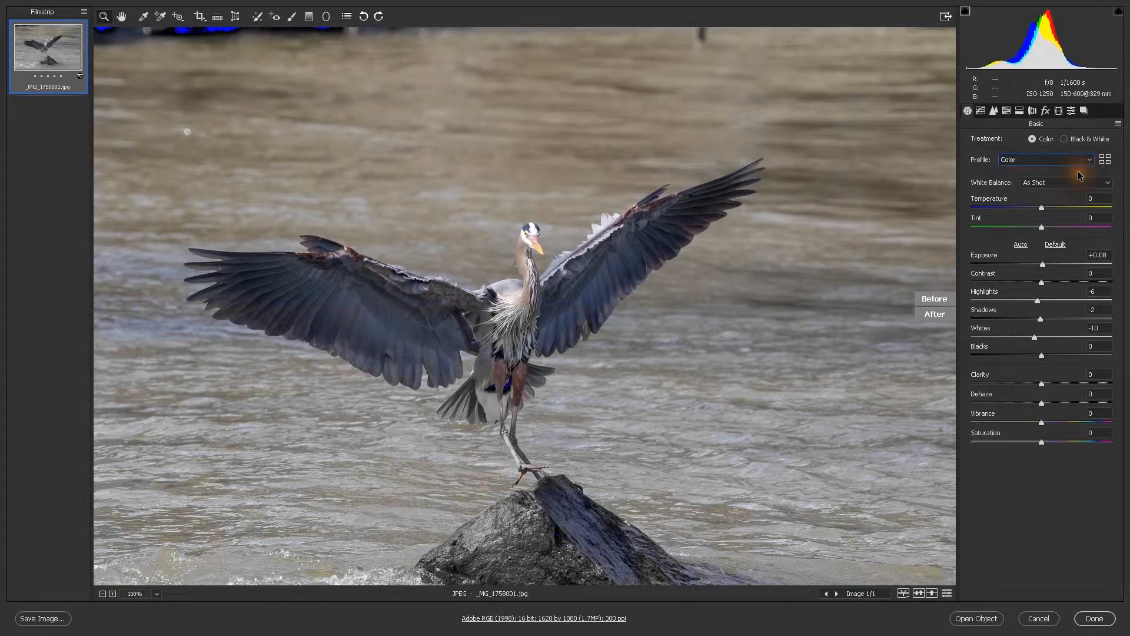
- Limit the Profile Browser to color profiles and examine the Basic, Artistic, Modern and Vintage groups
click(1106, 160)
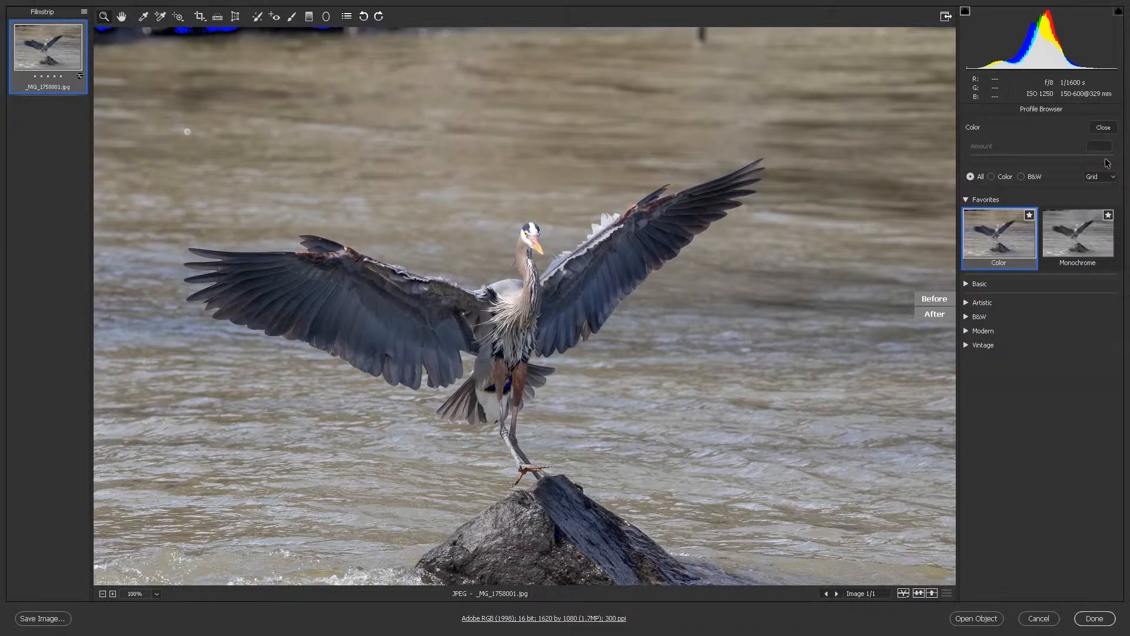
click(992, 177)
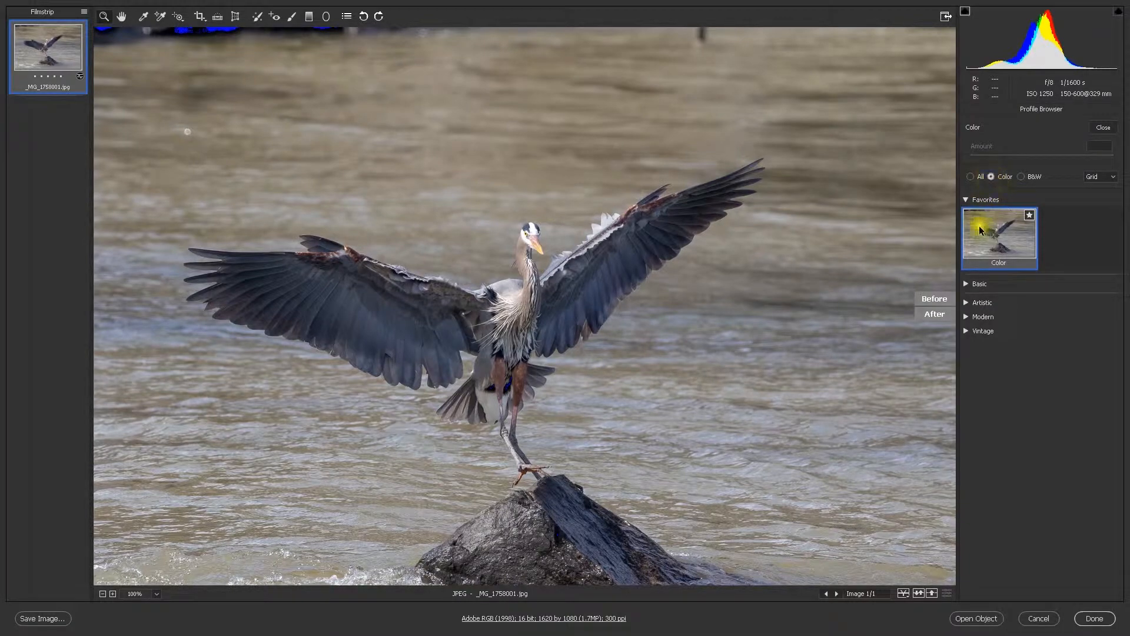
click(967, 285)
click(967, 285)
click(967, 302)
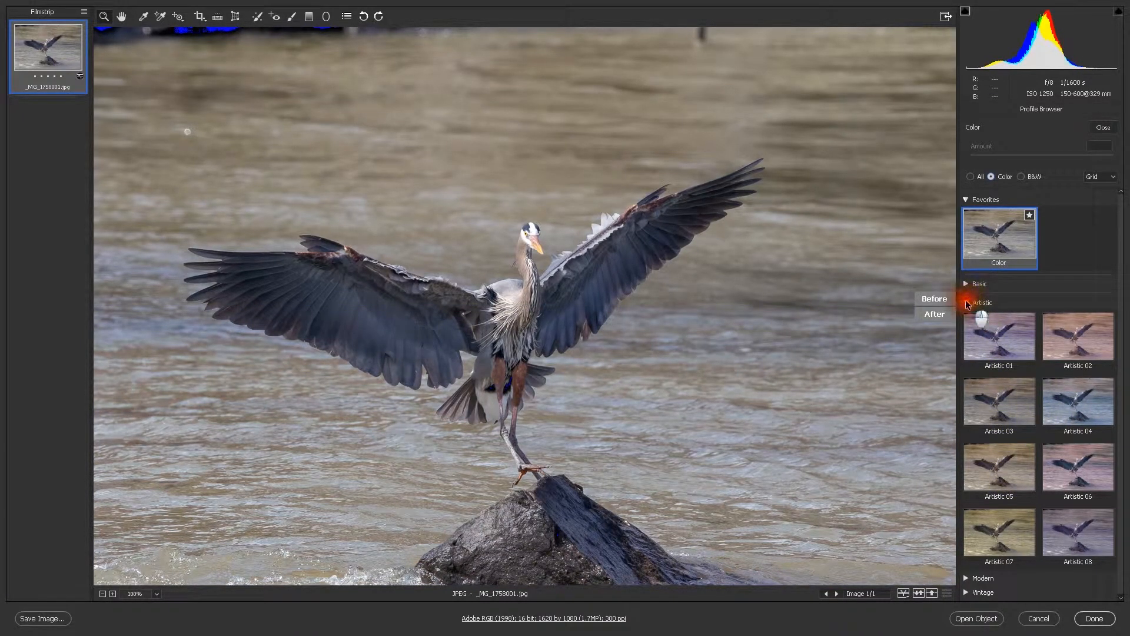
click(967, 302)
click(966, 317)
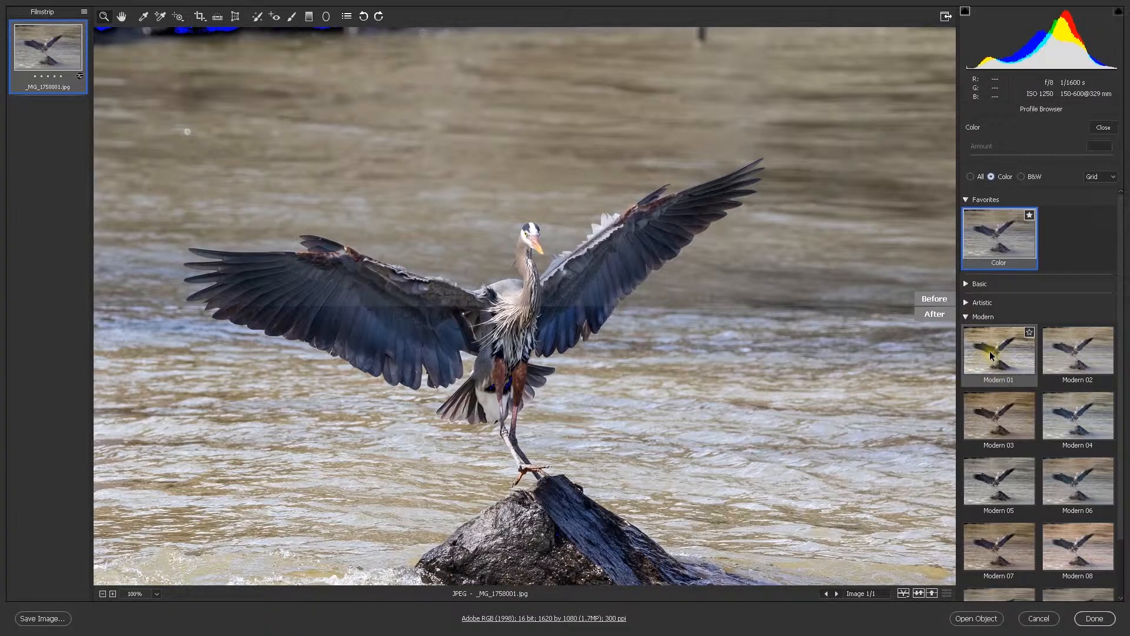
scroll(995, 378, down, 1)
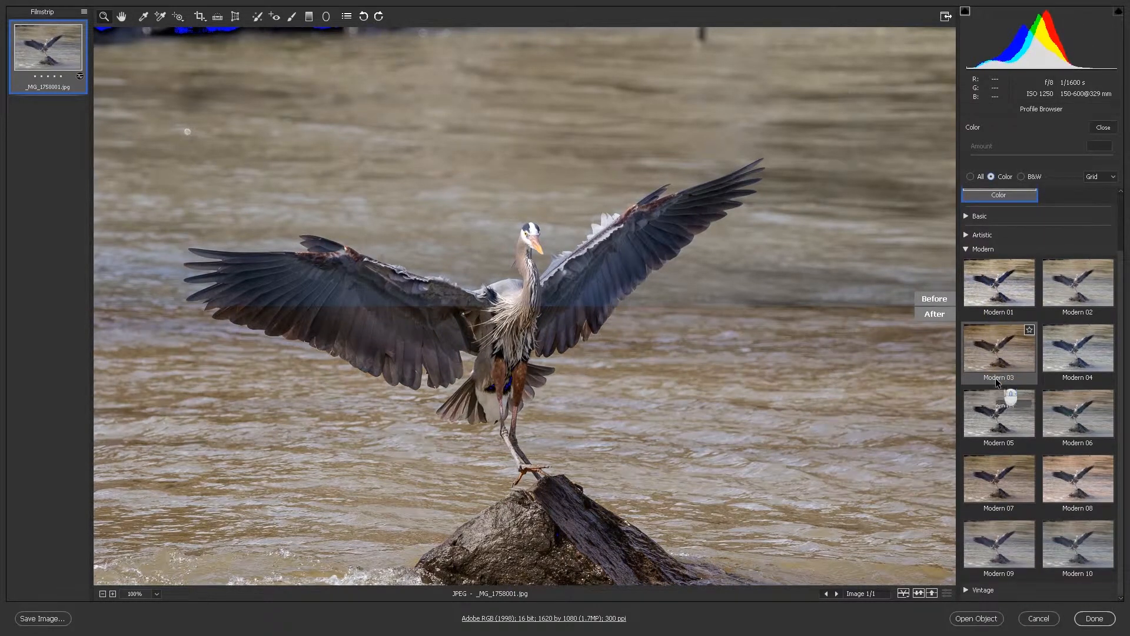
scroll(995, 378, up, 1)
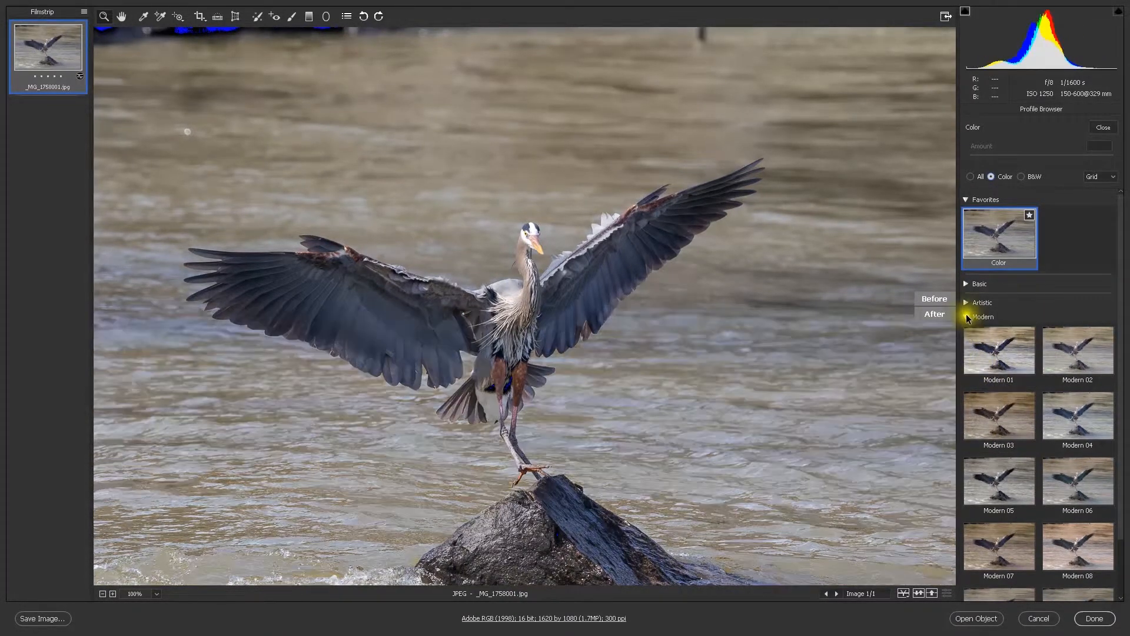
click(966, 316)
click(966, 332)
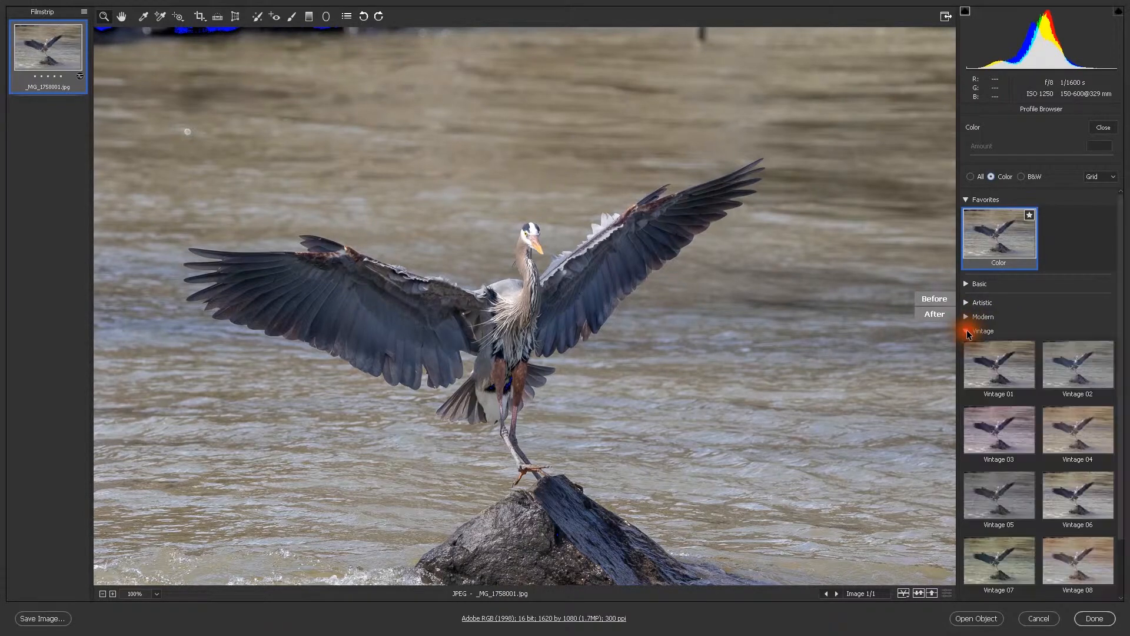
- Finish reviewing the Vintage profiles, and limit the Profile Browser to B&W profiles to examine the Basic and B&W groups
scroll(994, 388, down, 2)
scroll(993, 388, up, 2)
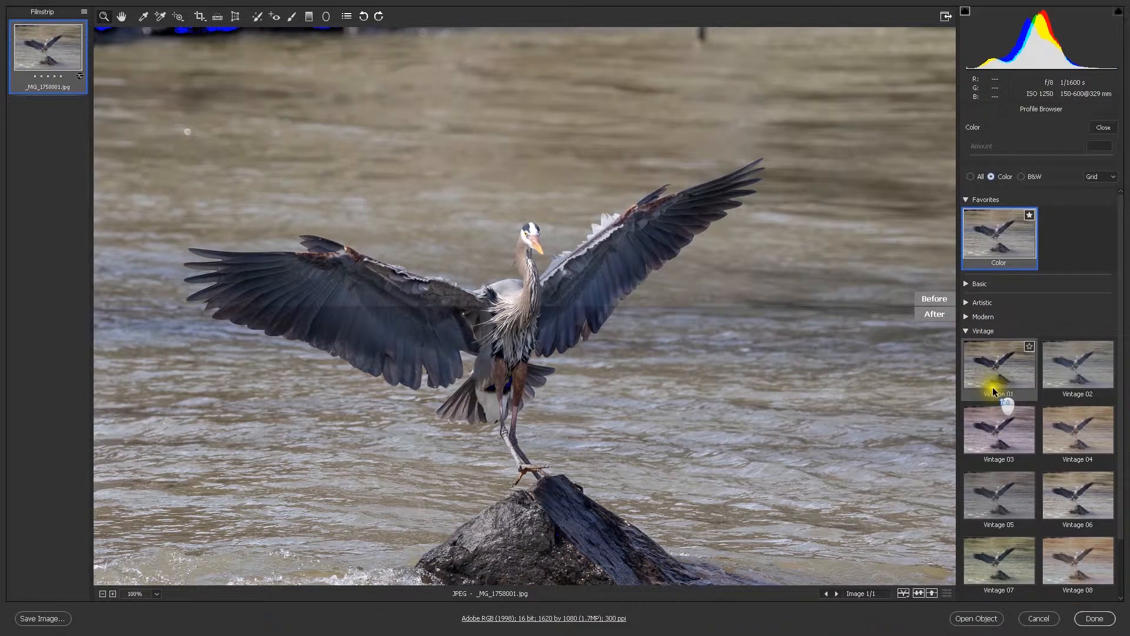
click(966, 332)
click(1022, 176)
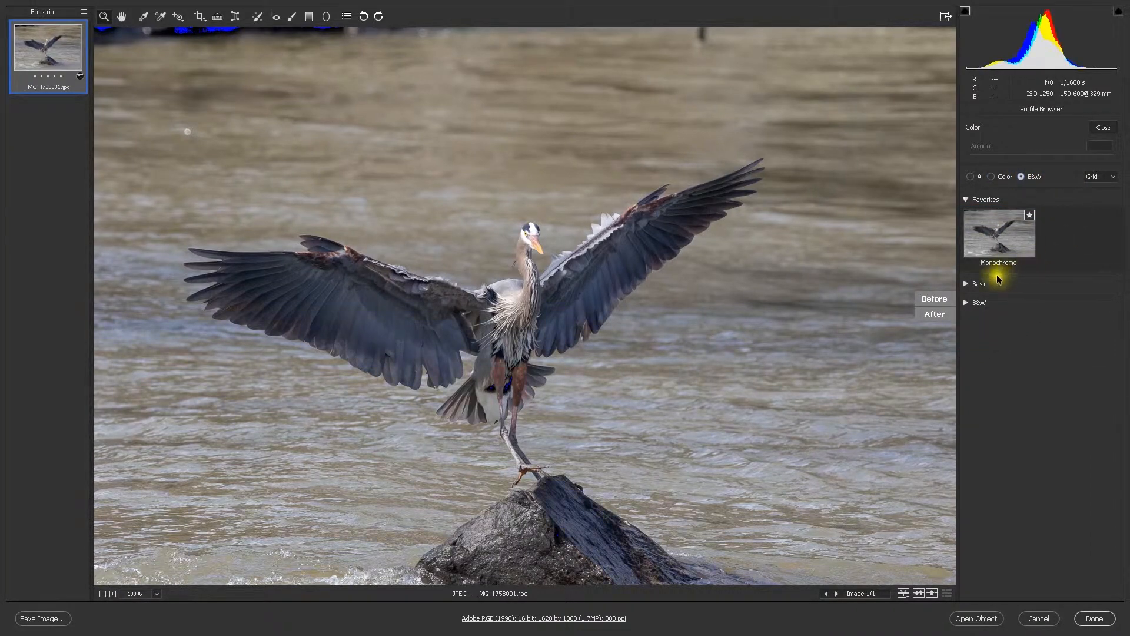
click(966, 285)
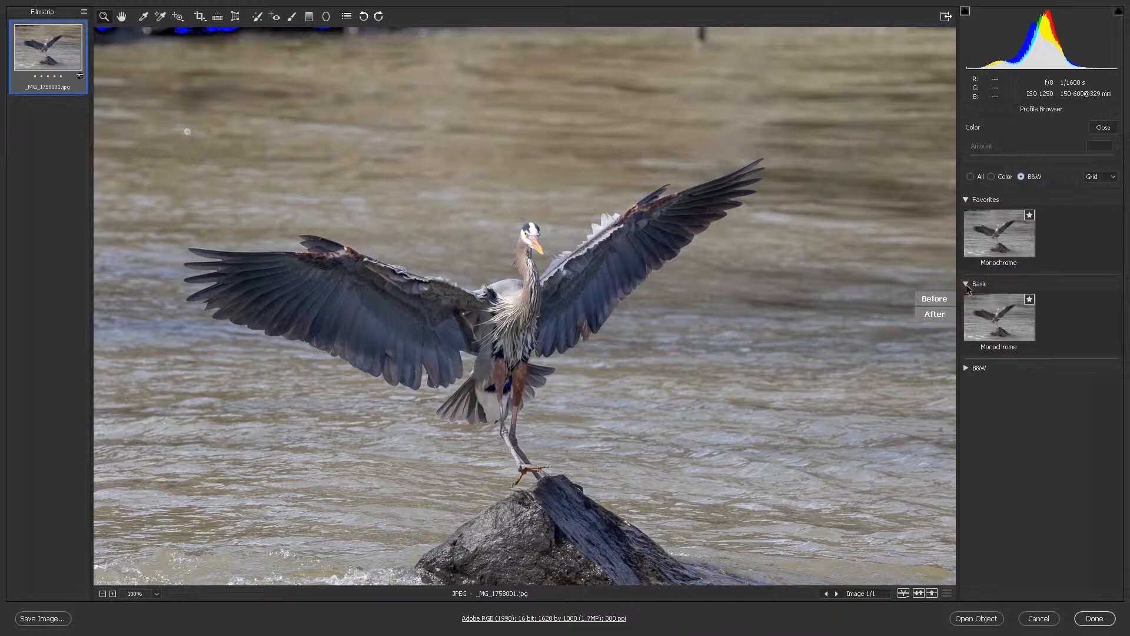
click(966, 284)
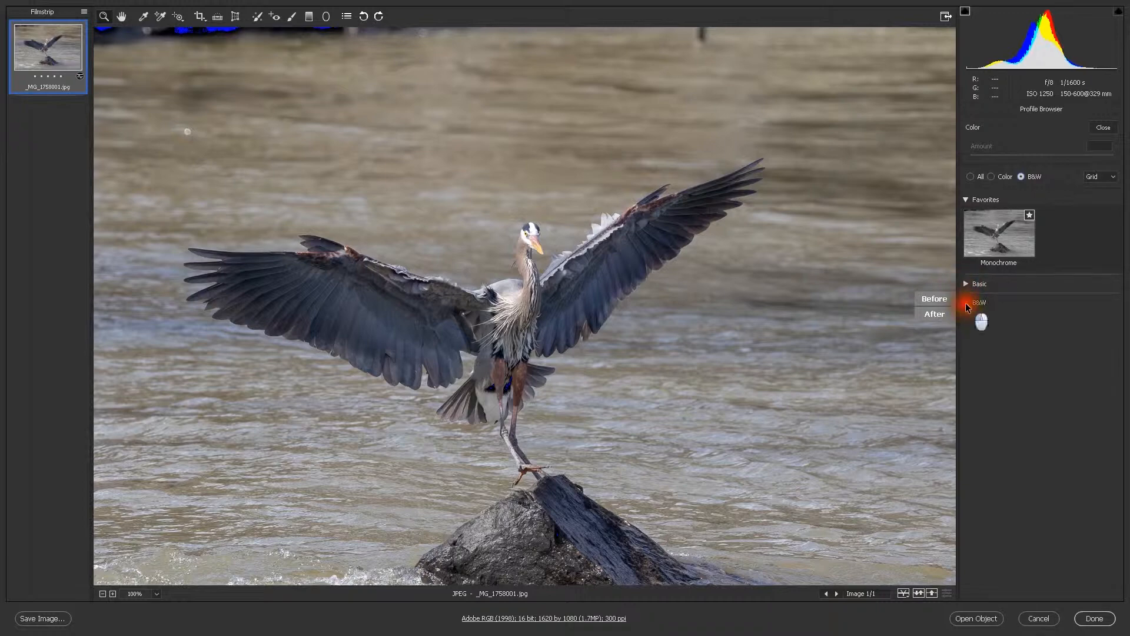
click(966, 303)
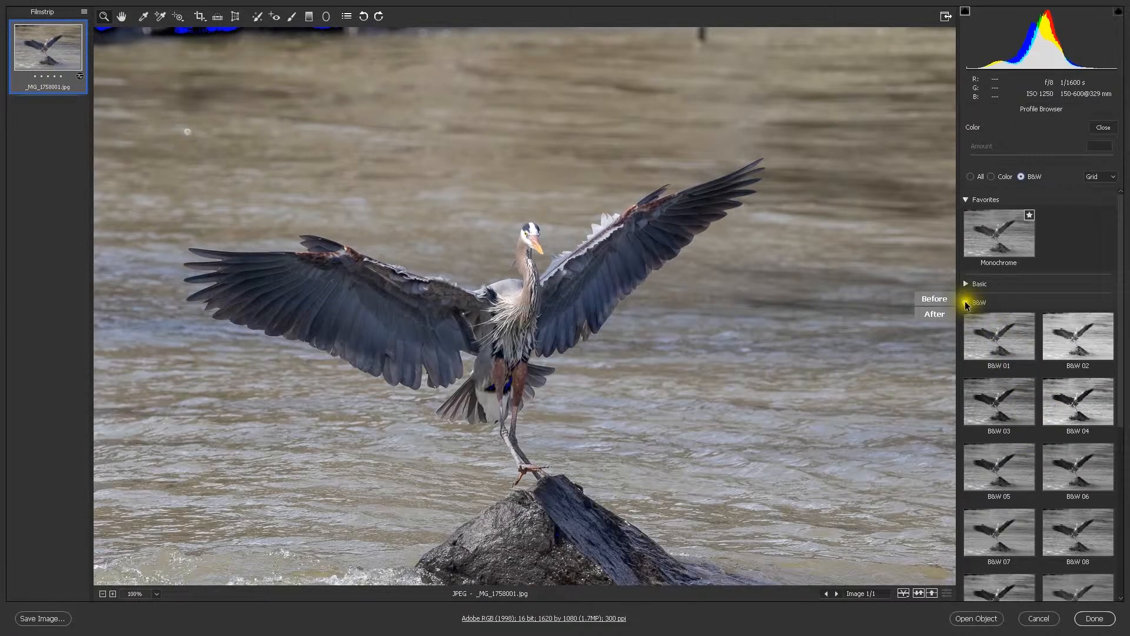
click(966, 303)
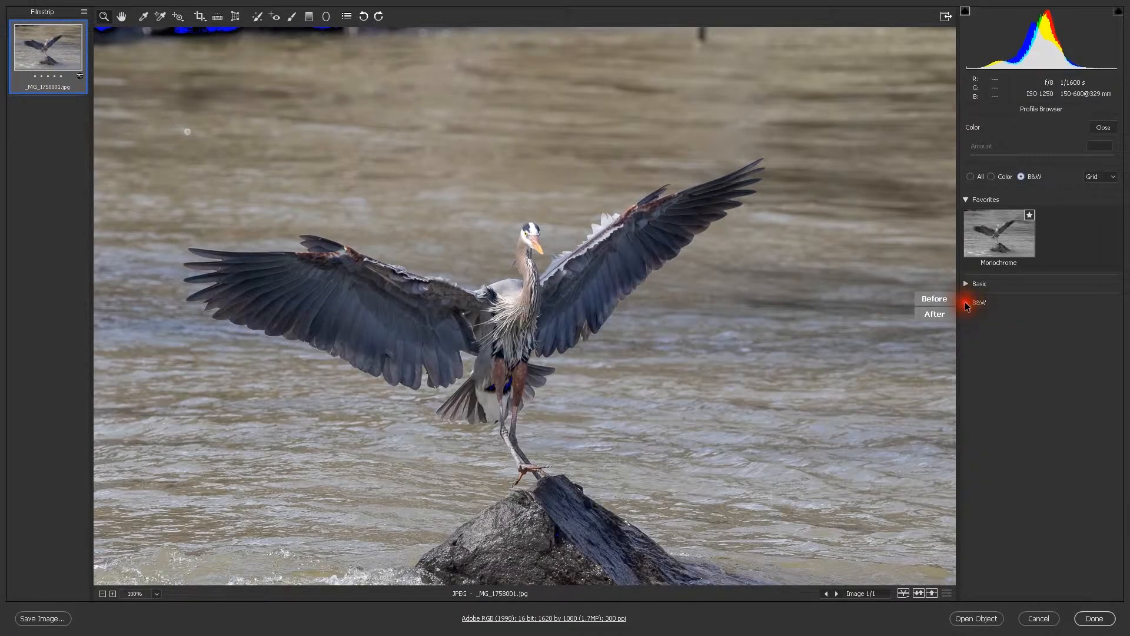
- Compare the List and Grid displays of the profiles, and close the Profile Browser with all profiles in Grid display
click(1113, 177)
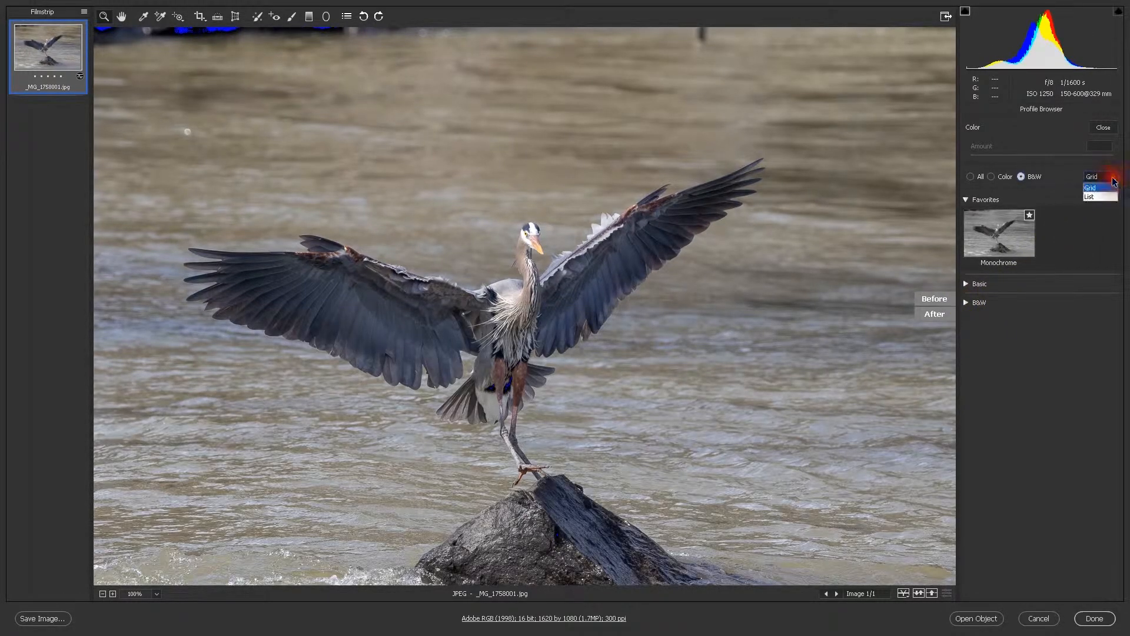
click(1100, 197)
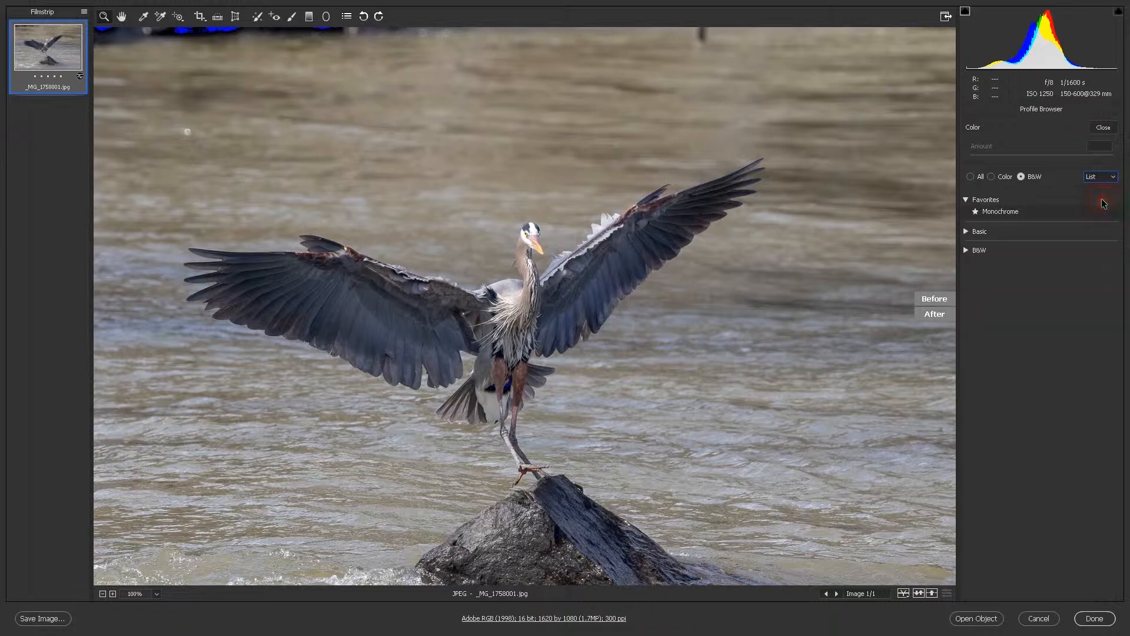
click(1112, 178)
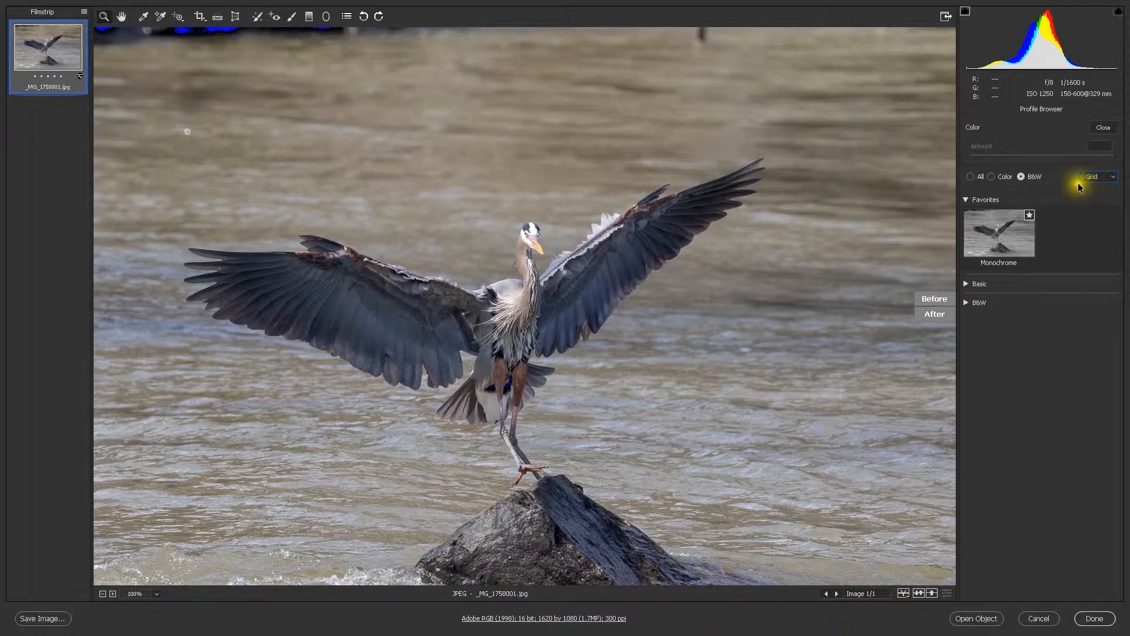
click(970, 177)
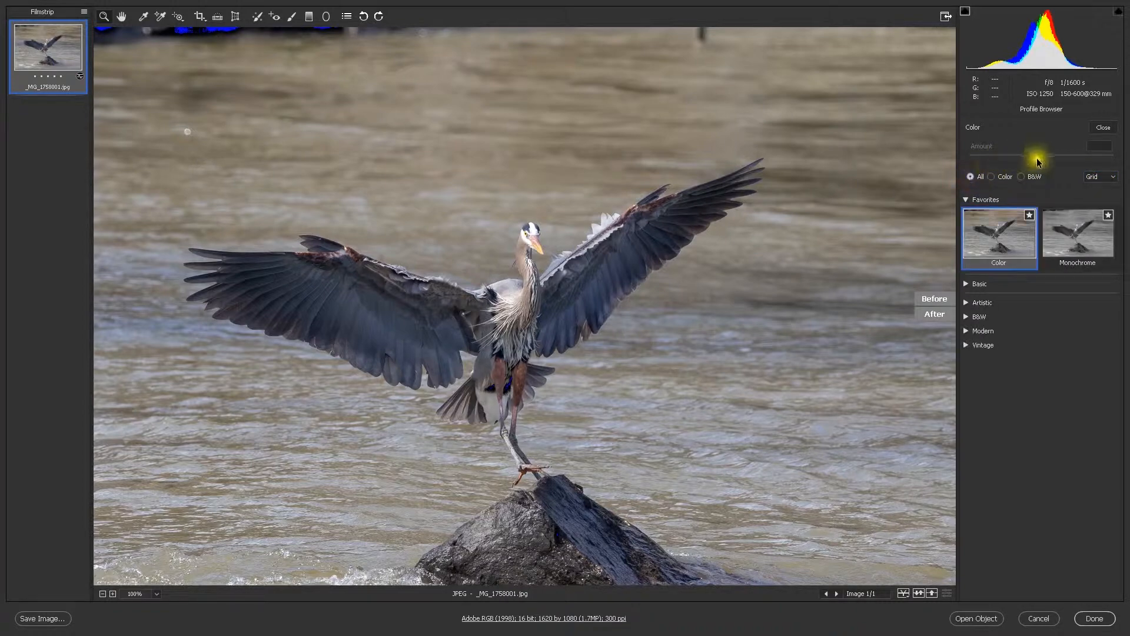
click(1104, 129)
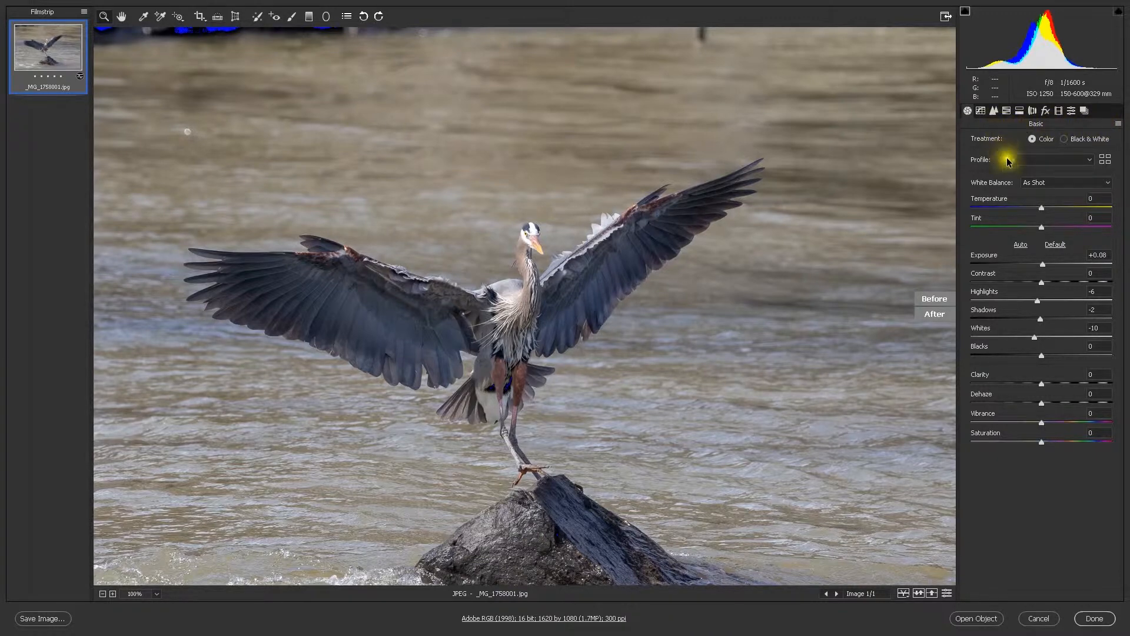
- Try the Auto white balance on the photo, and set the white balance to Custom with Temperature and Tint at 0
click(1106, 183)
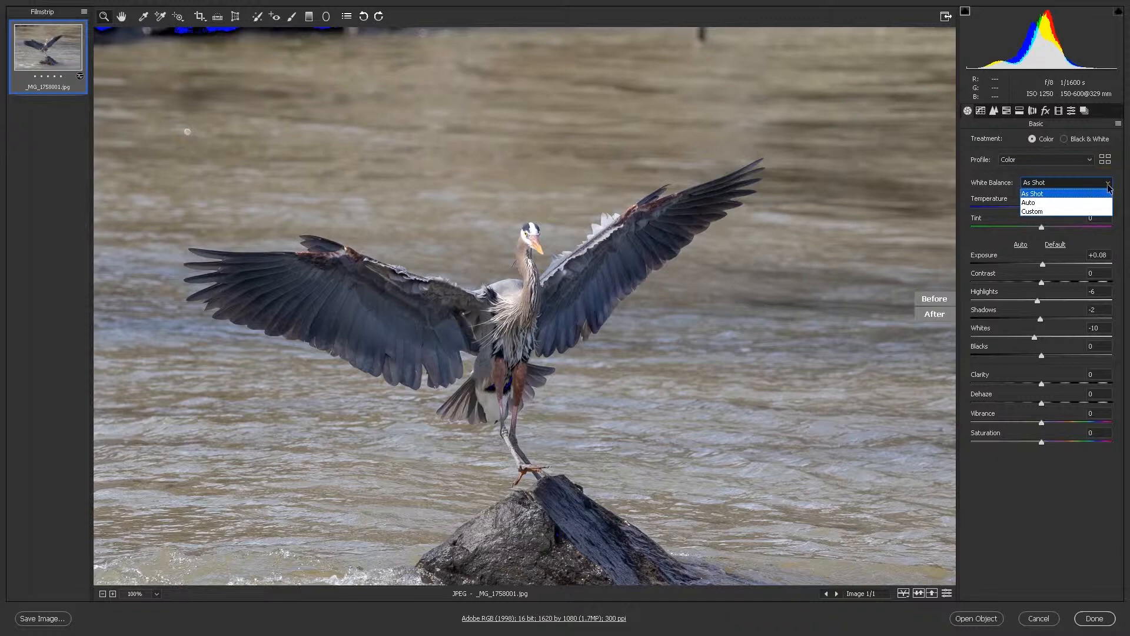
click(1035, 206)
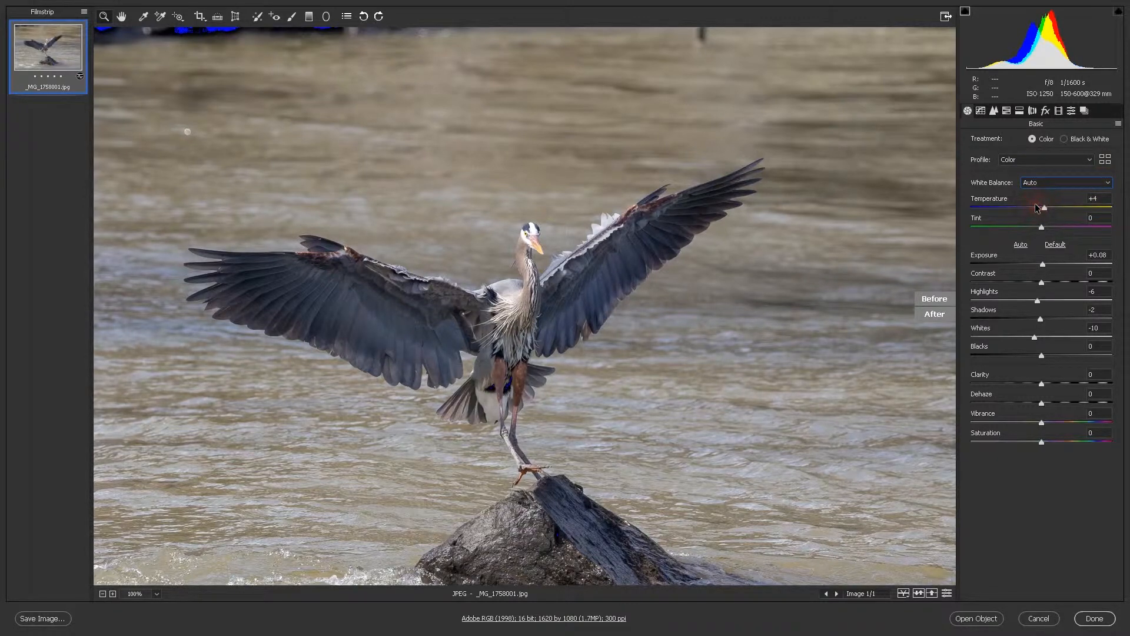
click(1109, 186)
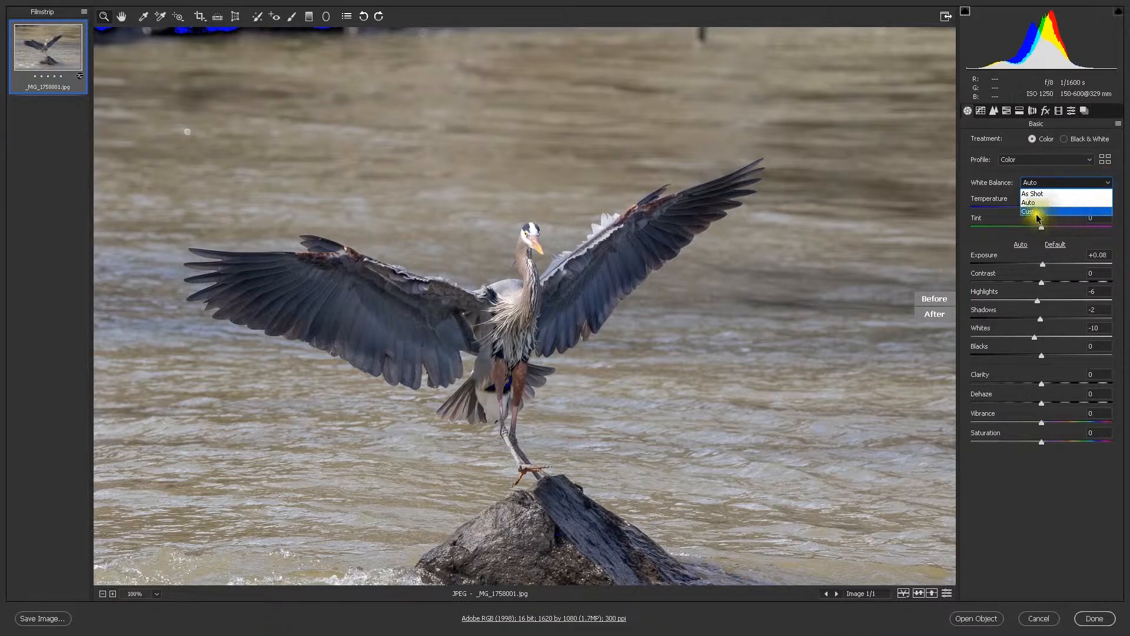
click(1031, 211)
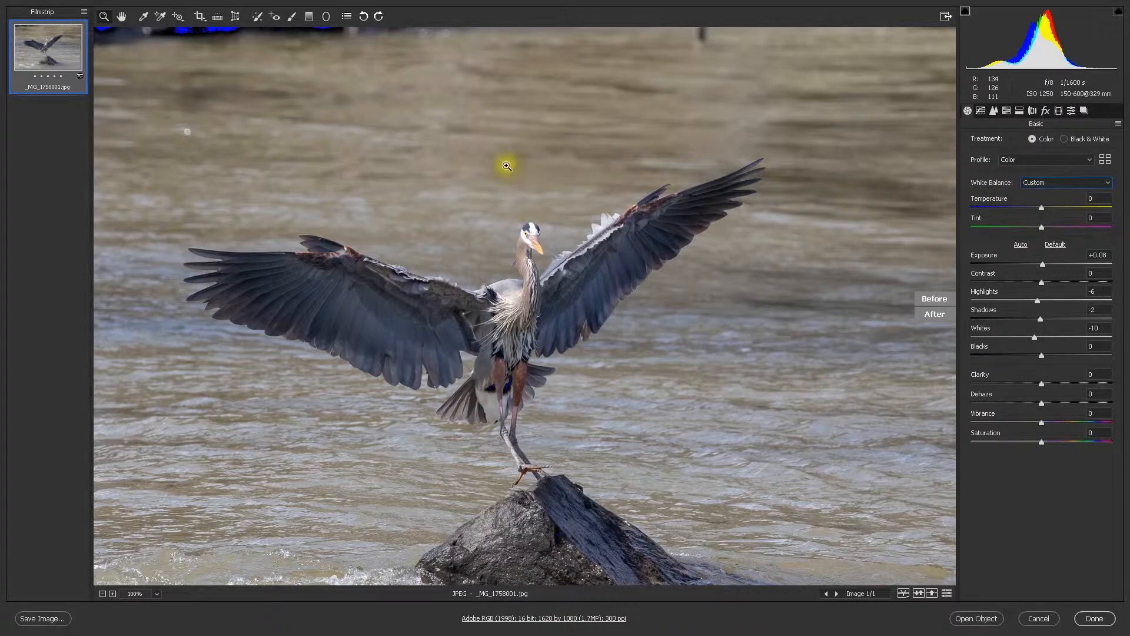
- Zoom out on the photo, try moving it around the preview with the Hand tool, and fit the whole image in view
alt+click(454, 189)
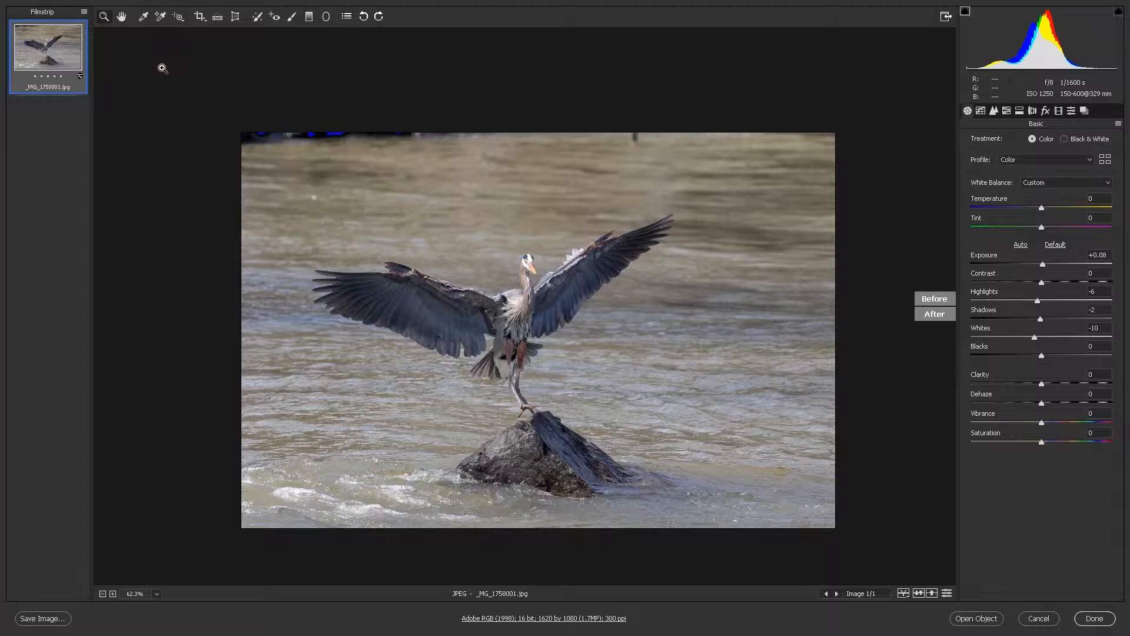
click(106, 19)
click(124, 22)
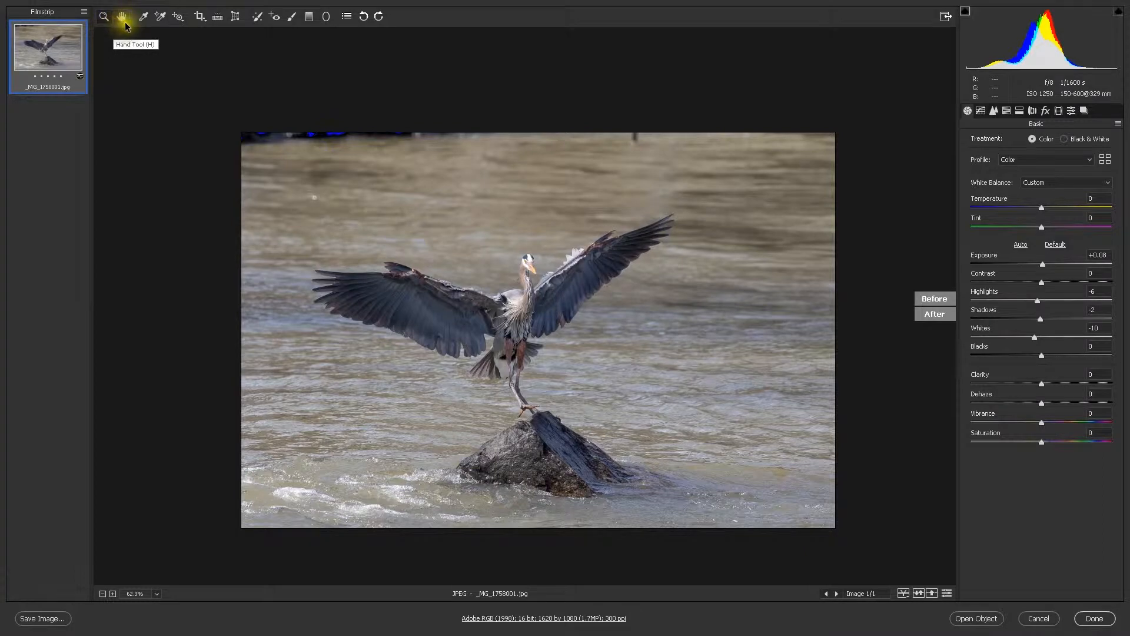
click(125, 25)
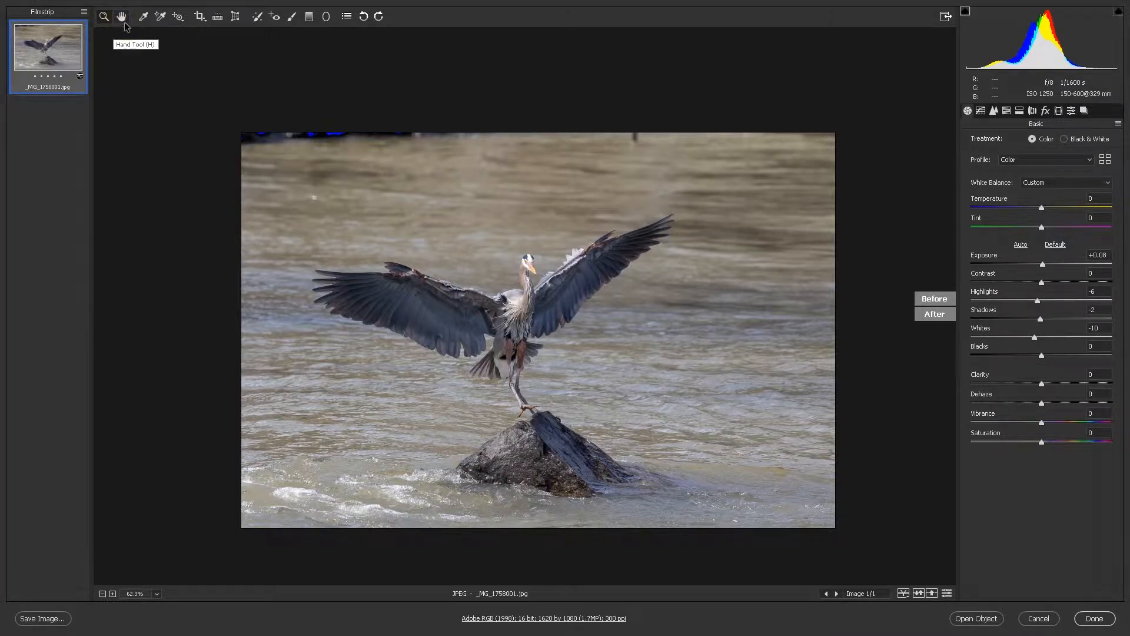
click(125, 23)
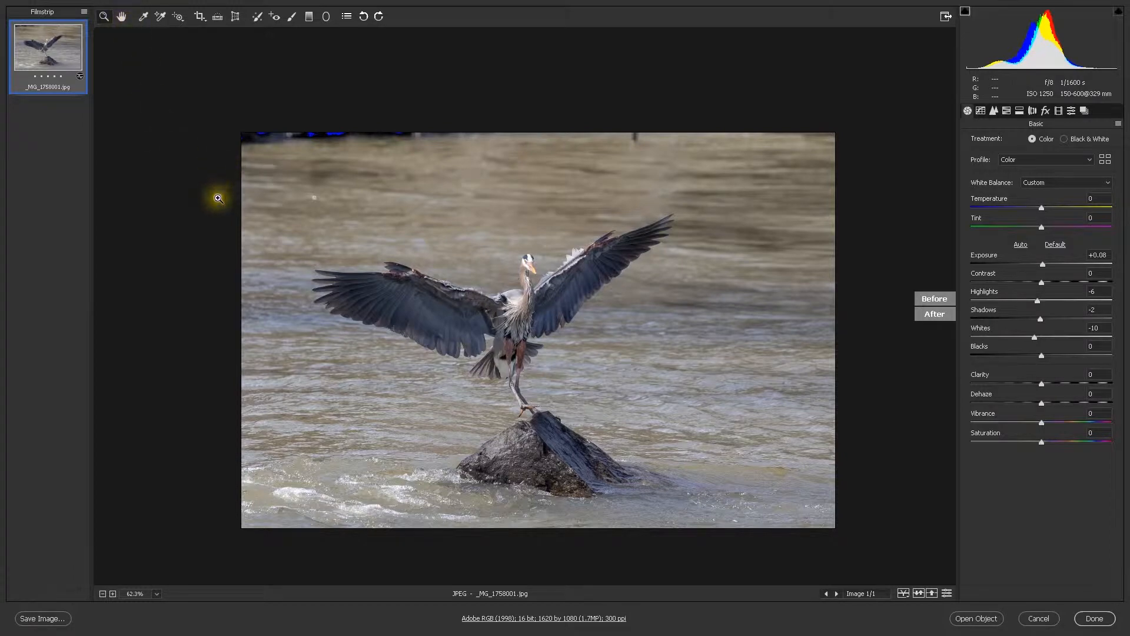
key(space)
drag(217, 197, 265, 204)
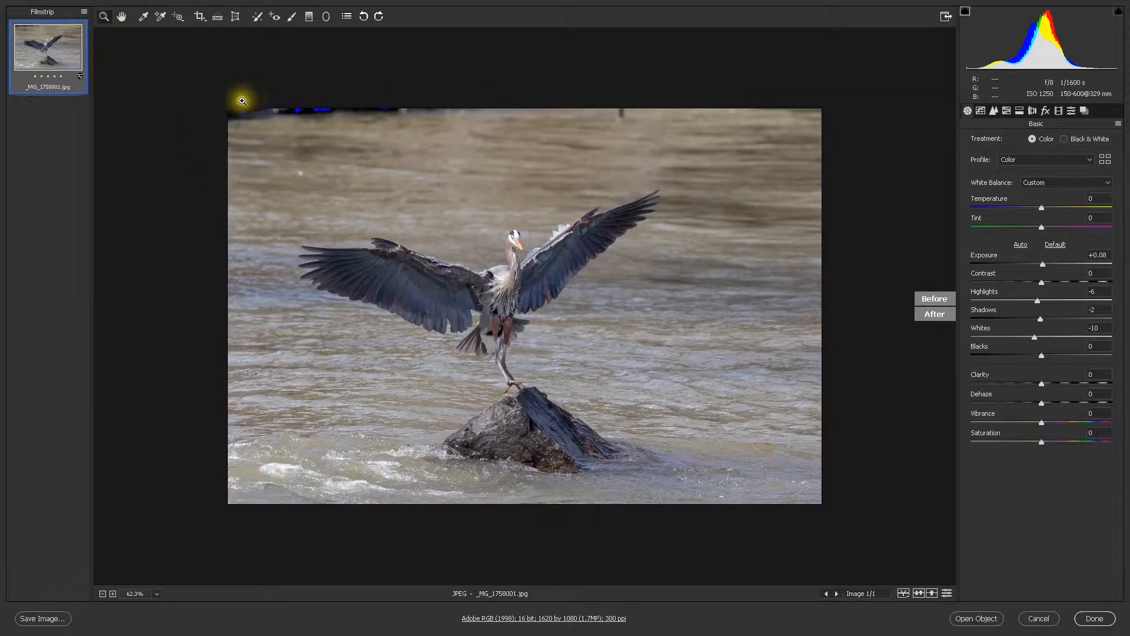
drag(240, 106, 262, 114)
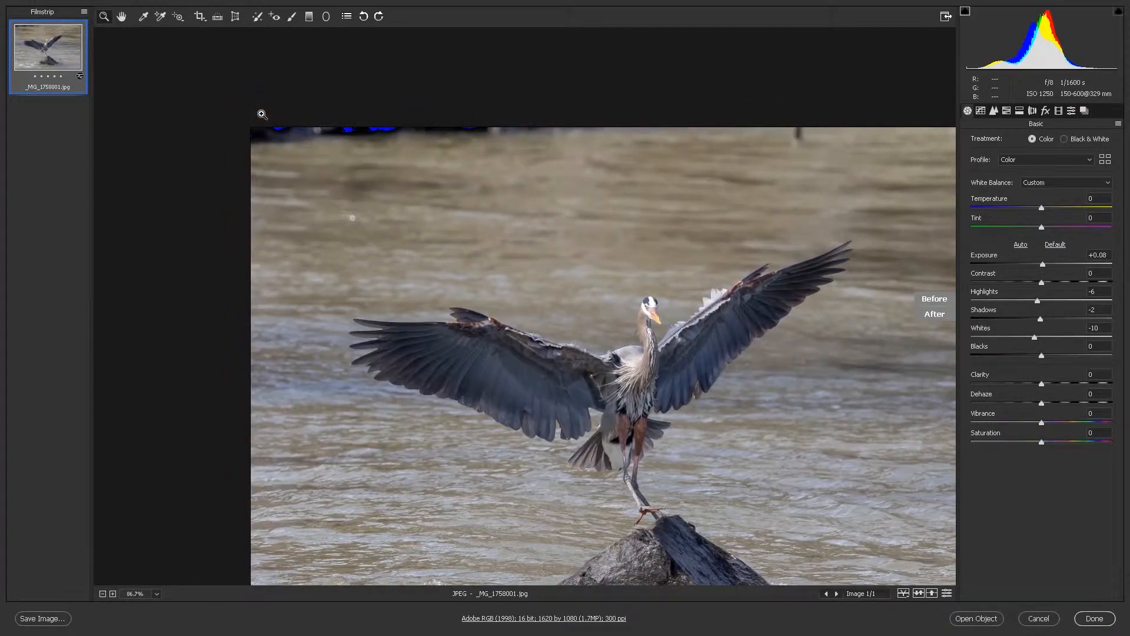
key(ctrl+0)
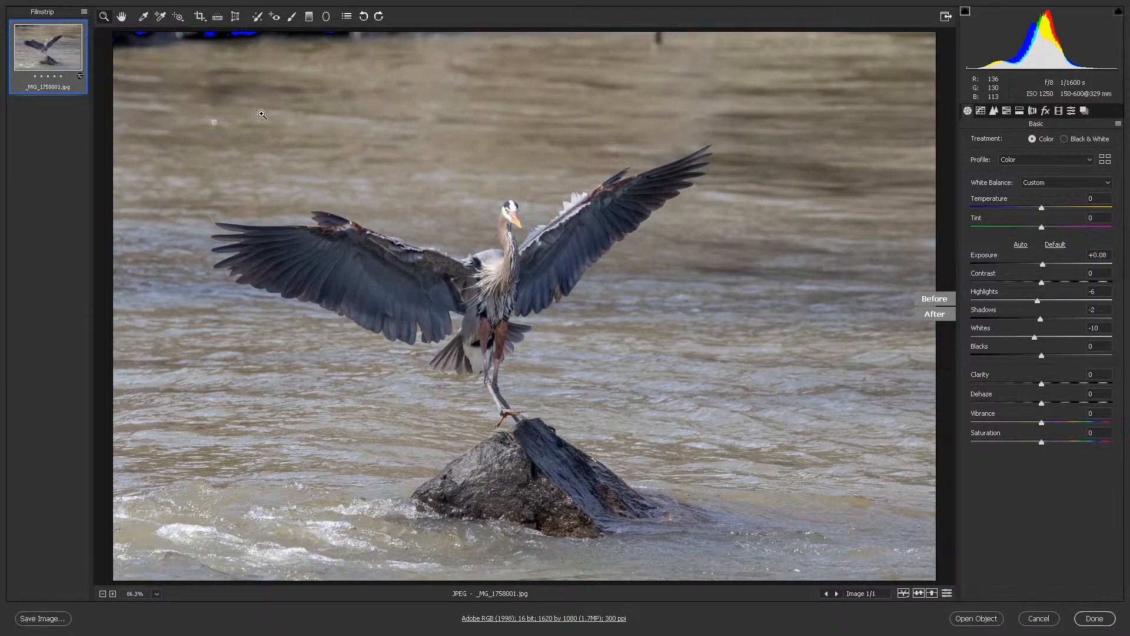
- Sample the grey of the heron's legs with the White Balance tool to set Temperature -3 and Tint -19
click(144, 21)
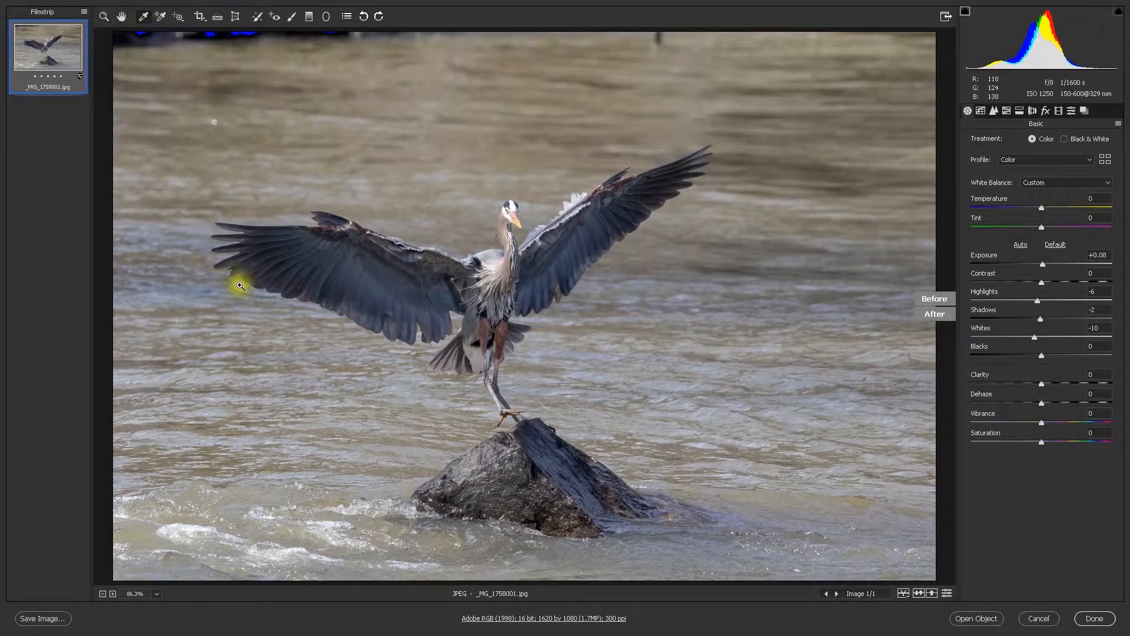
click(493, 382)
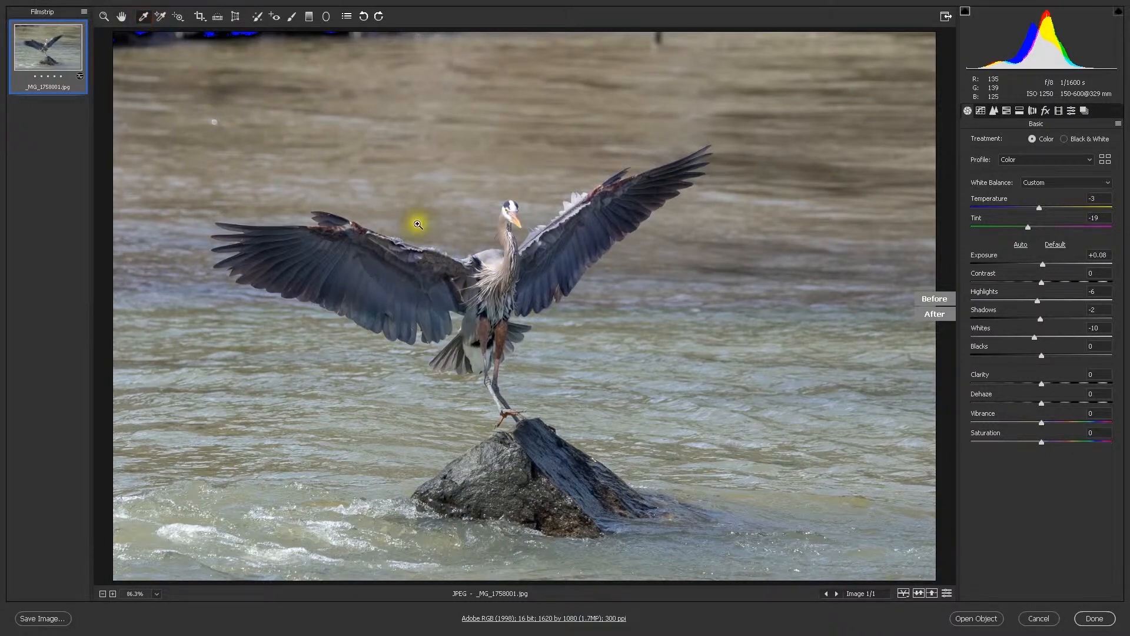
key(ctrl+plus)
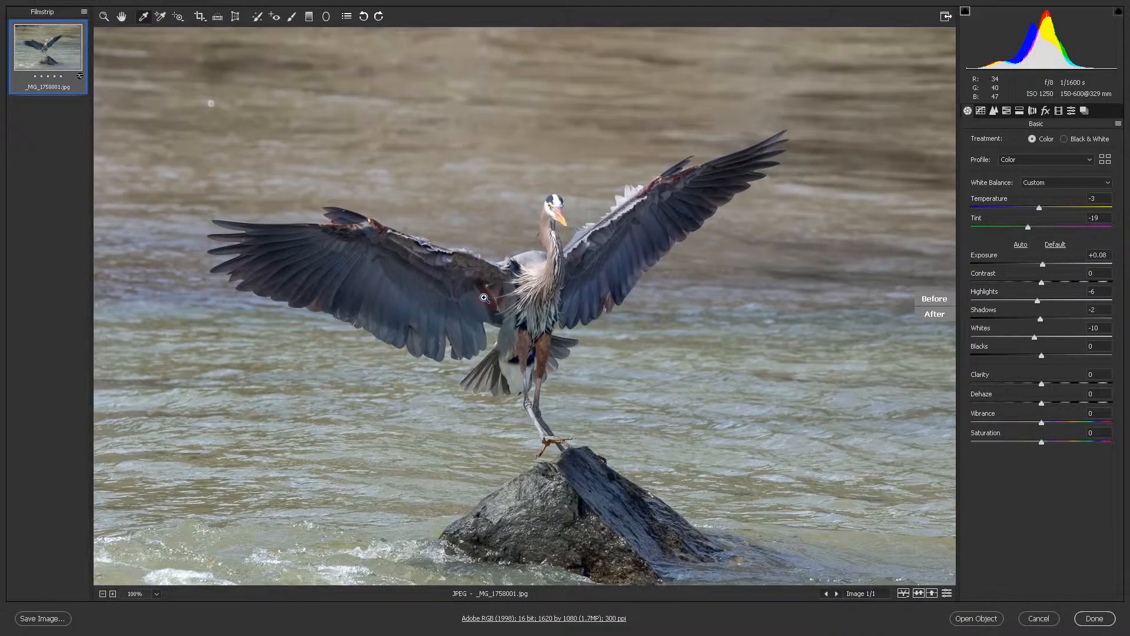
key(ctrl+minus)
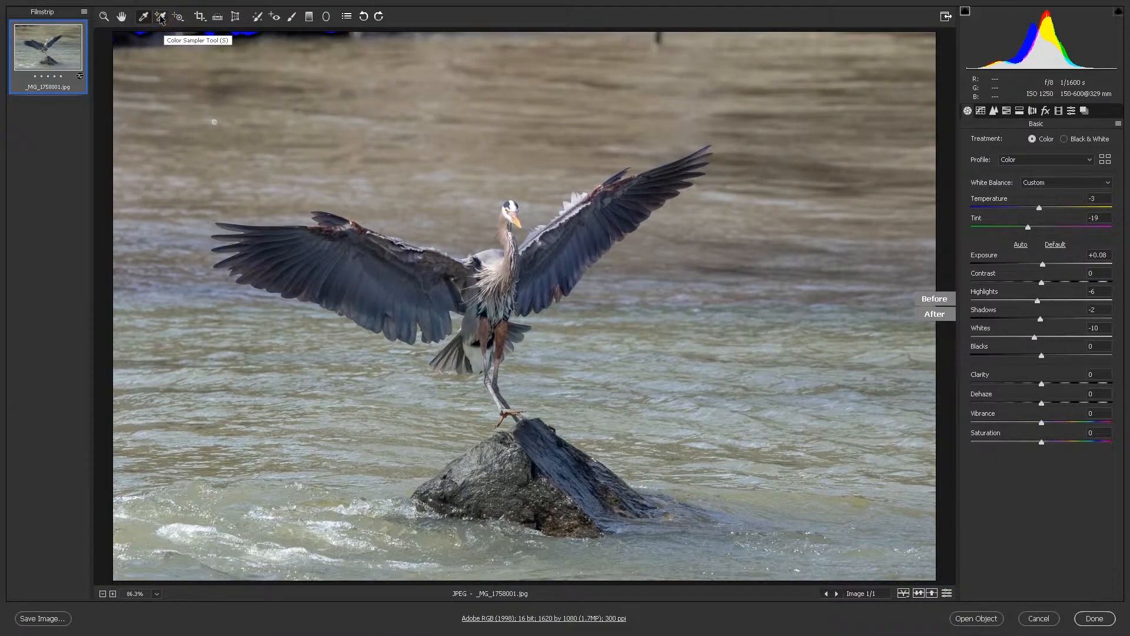
- Crop the photo around the heron and rock to about 1246 by 906 pixels, replacing the first trial crop frame
click(201, 17)
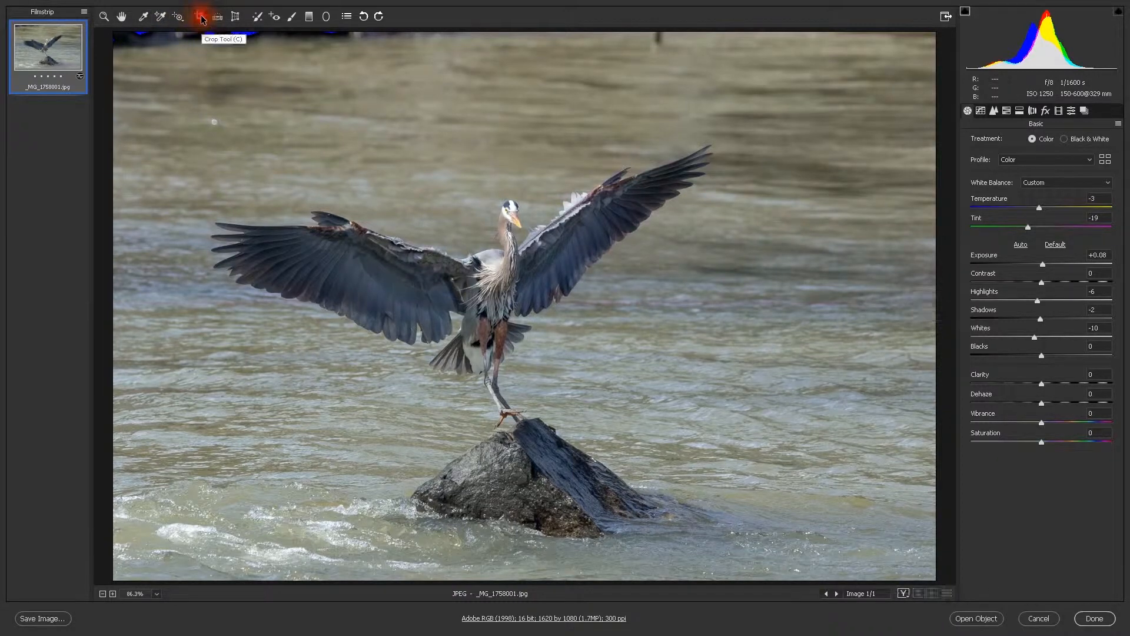
drag(182, 99, 814, 558)
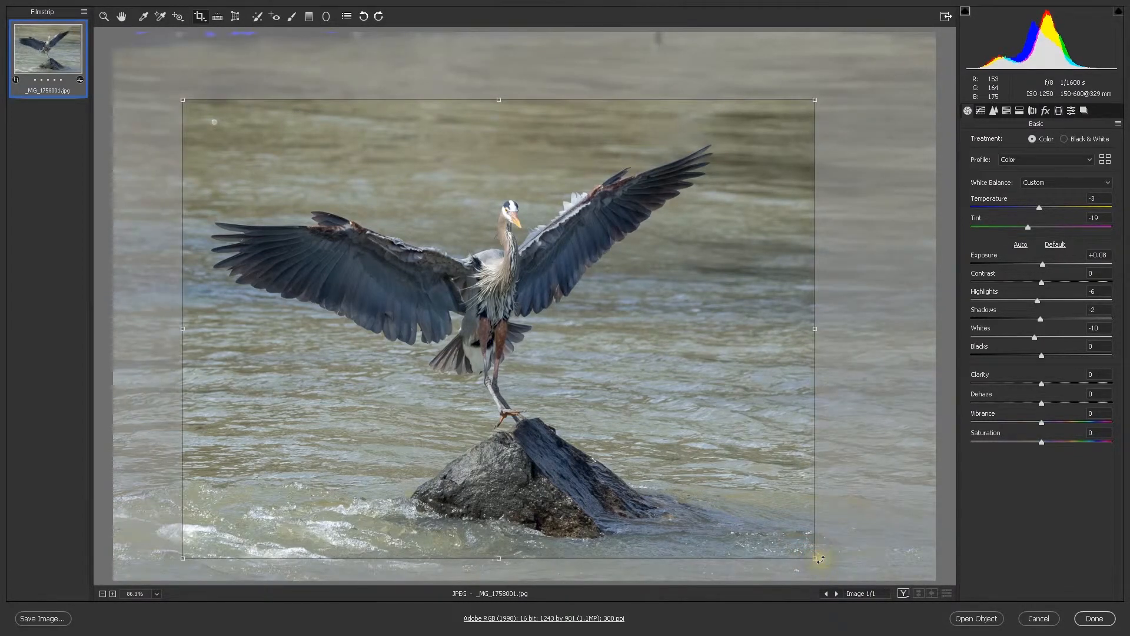
click(949, 348)
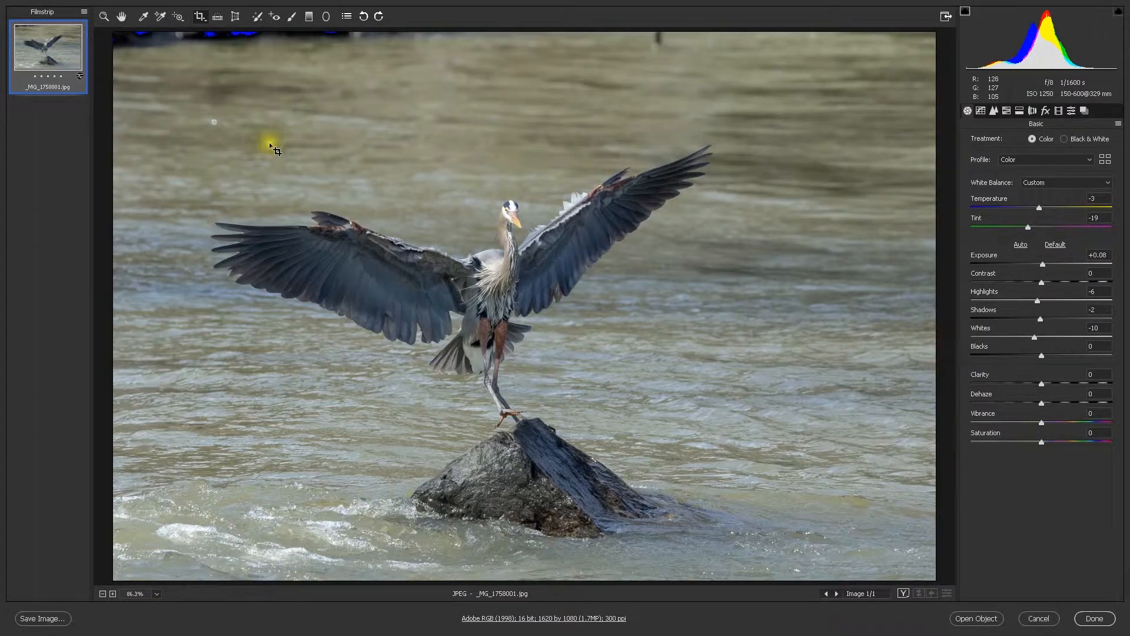
drag(175, 83, 815, 561)
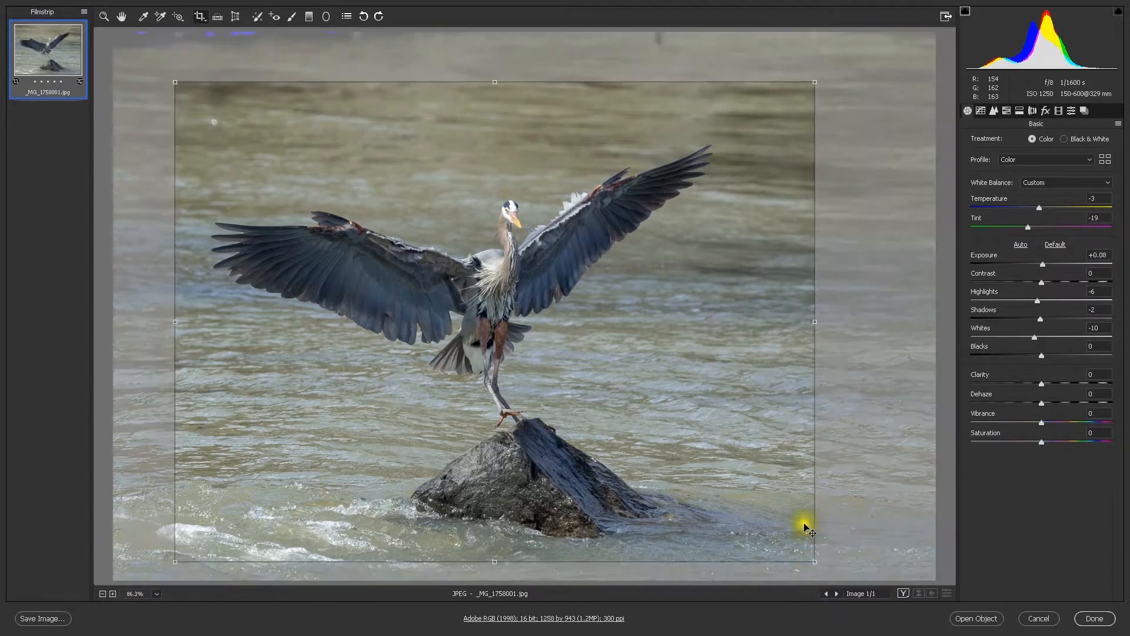
mouse_move(812, 83)
mouse_down()
mouse_move(832, 101)
mouse_move(796, 87)
mouse_up()
drag(487, 89, 484, 101)
drag(793, 331, 806, 328)
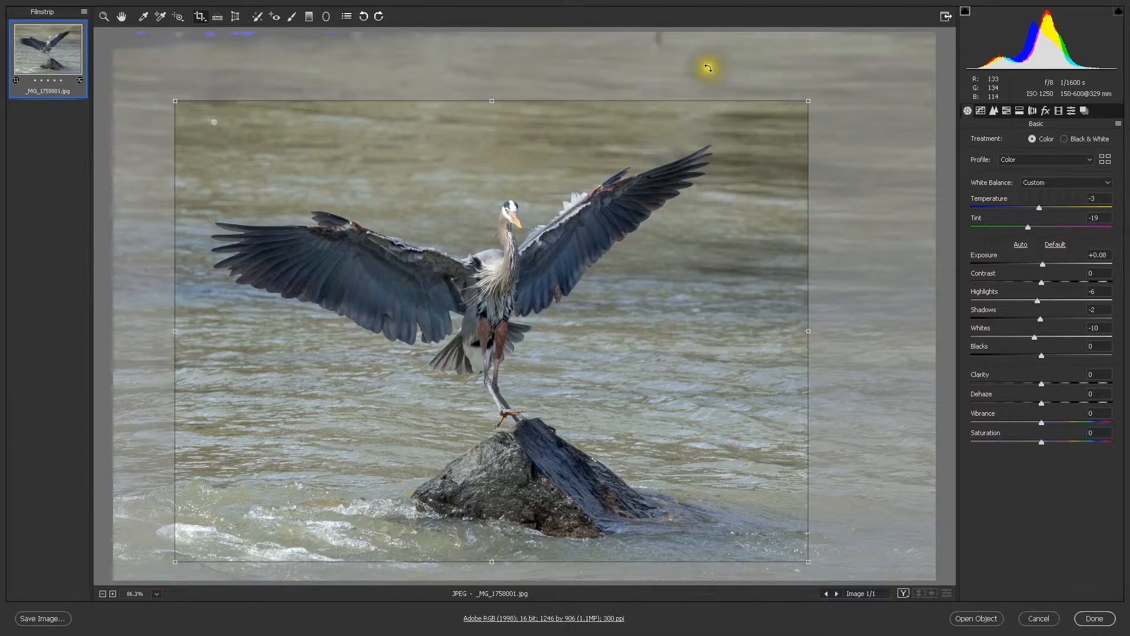
key(Return)
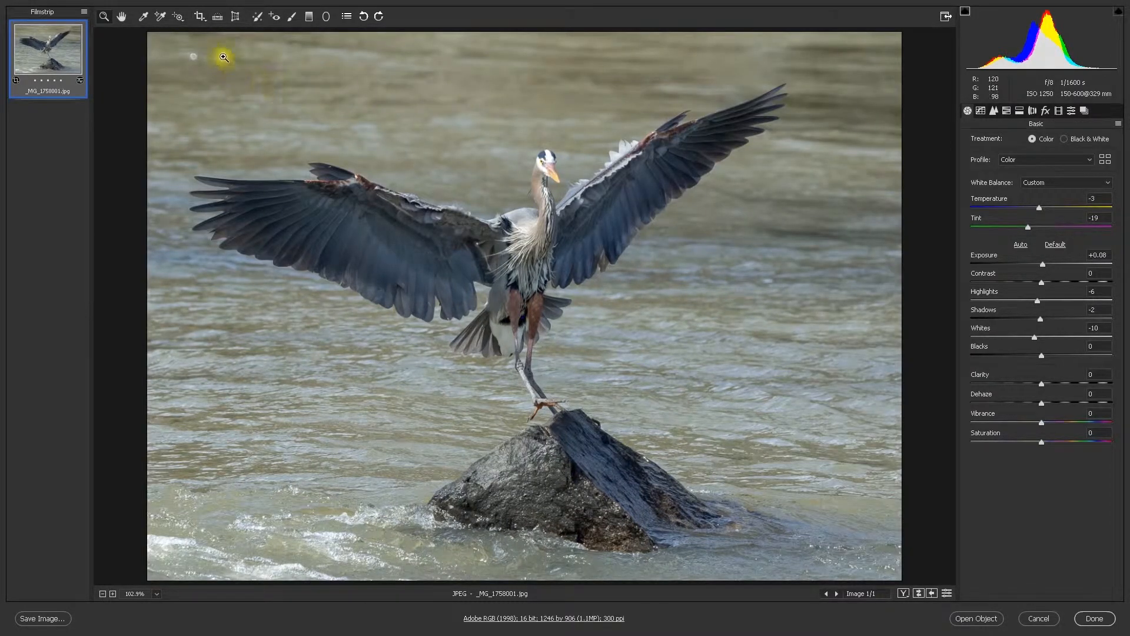
- Try straightening the photo along a steep line across the heron's wings, and straighten it again along a nearly level line
click(217, 17)
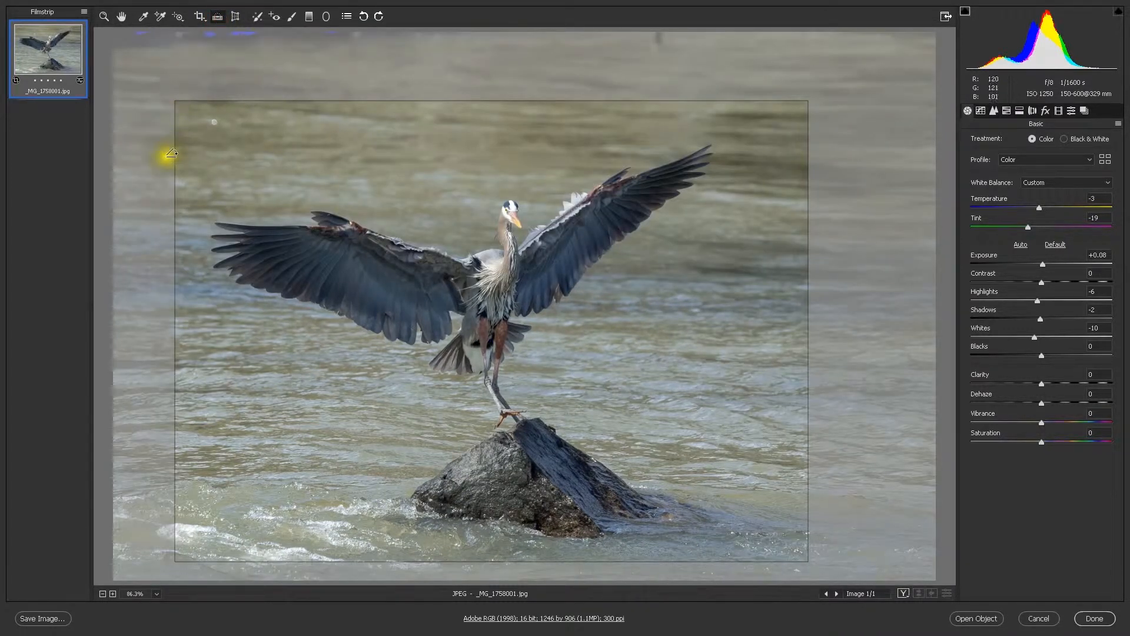
drag(215, 144, 770, 266)
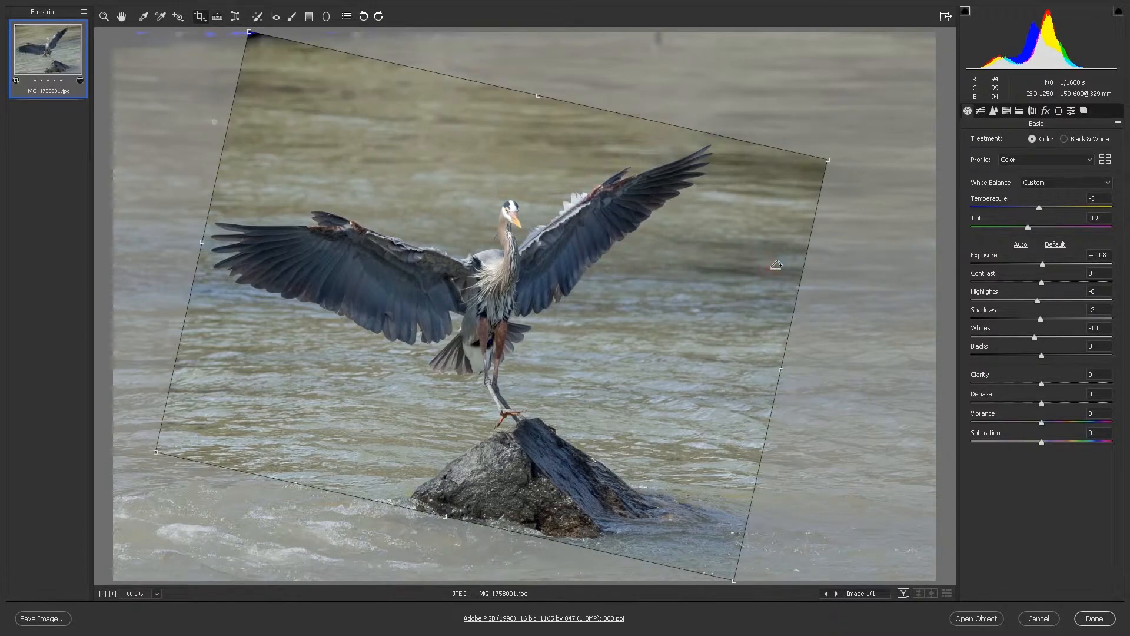
click(219, 18)
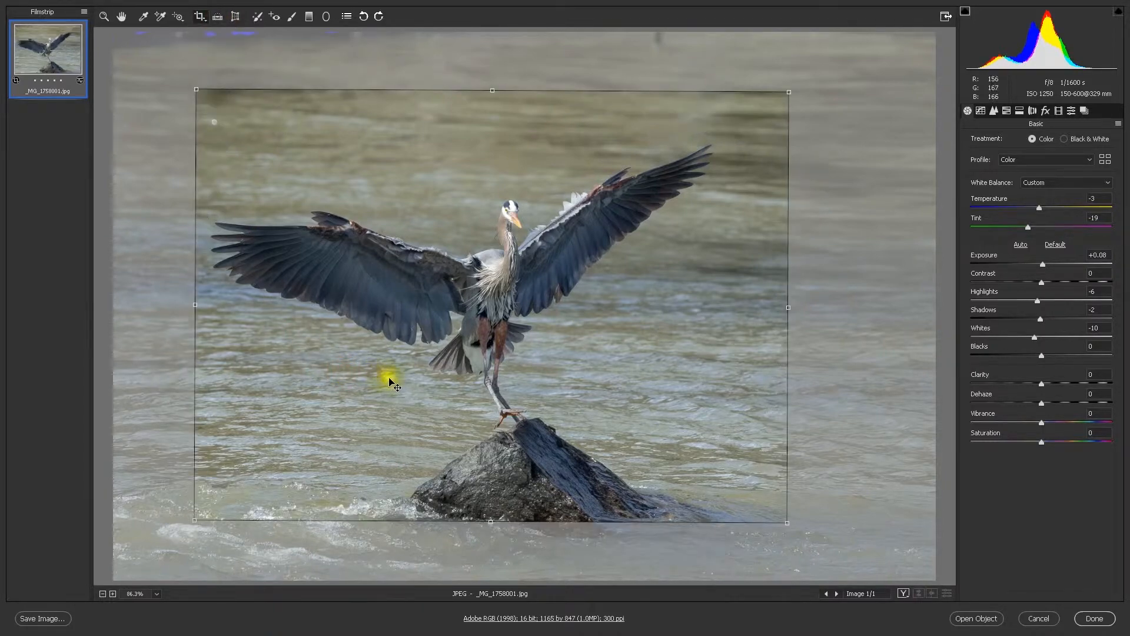
- Extend the lower edge of the crop frame to include more water below the rock, making it about 1165 by 920 pixels
drag(491, 520, 492, 559)
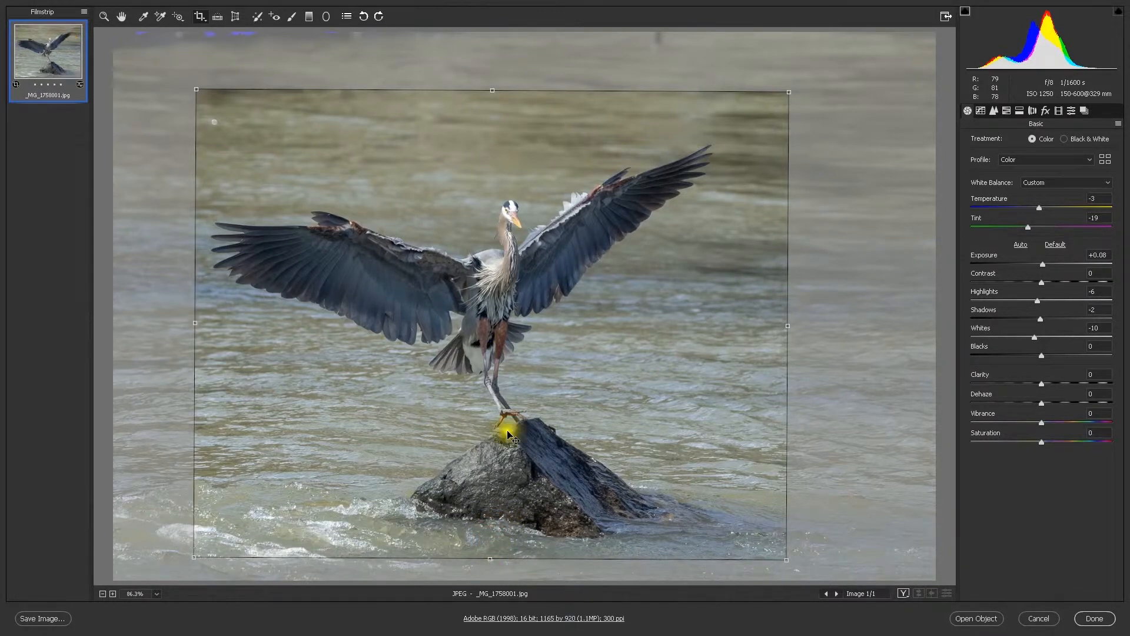
- Try the Auto and Guided Upright transforms, drawing two guides on the photo, and delete the vertical guide
click(235, 17)
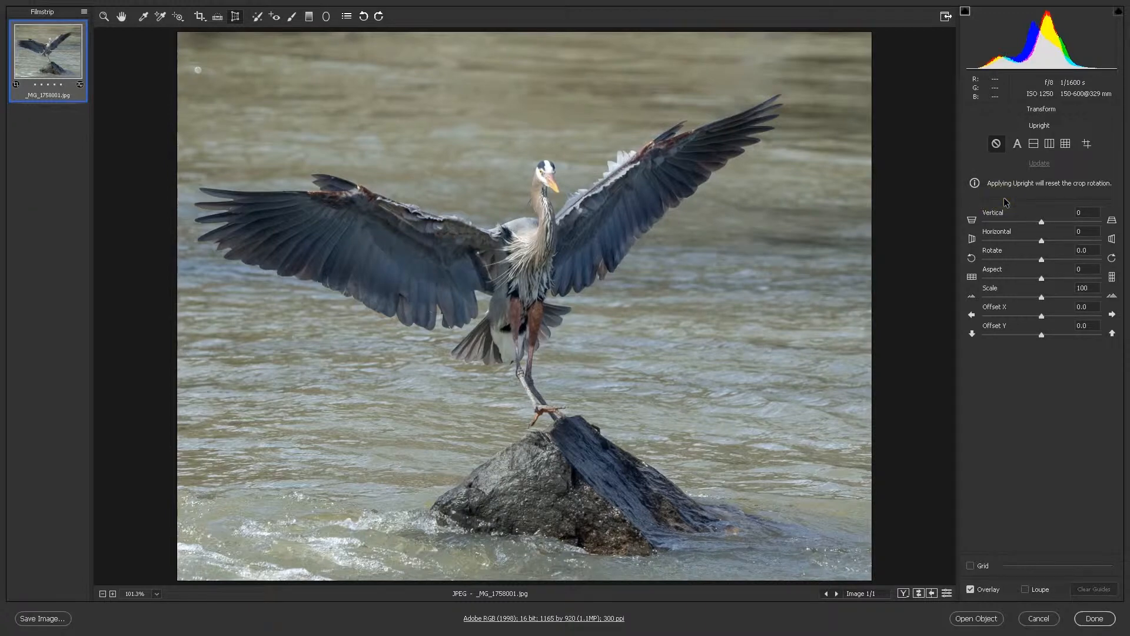
click(1017, 145)
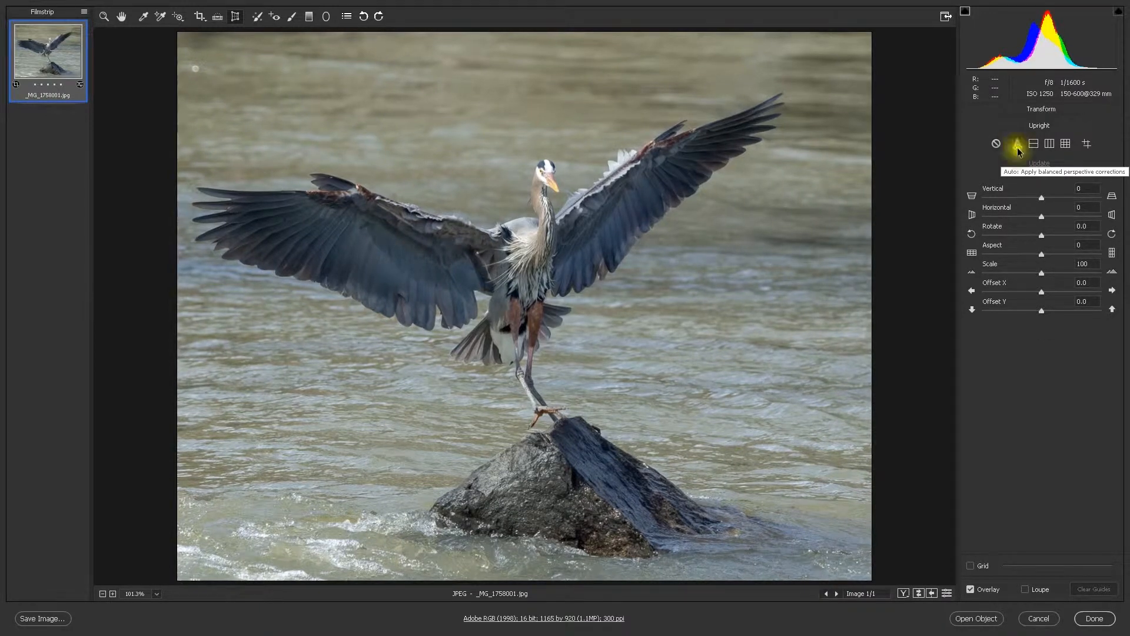
click(1088, 145)
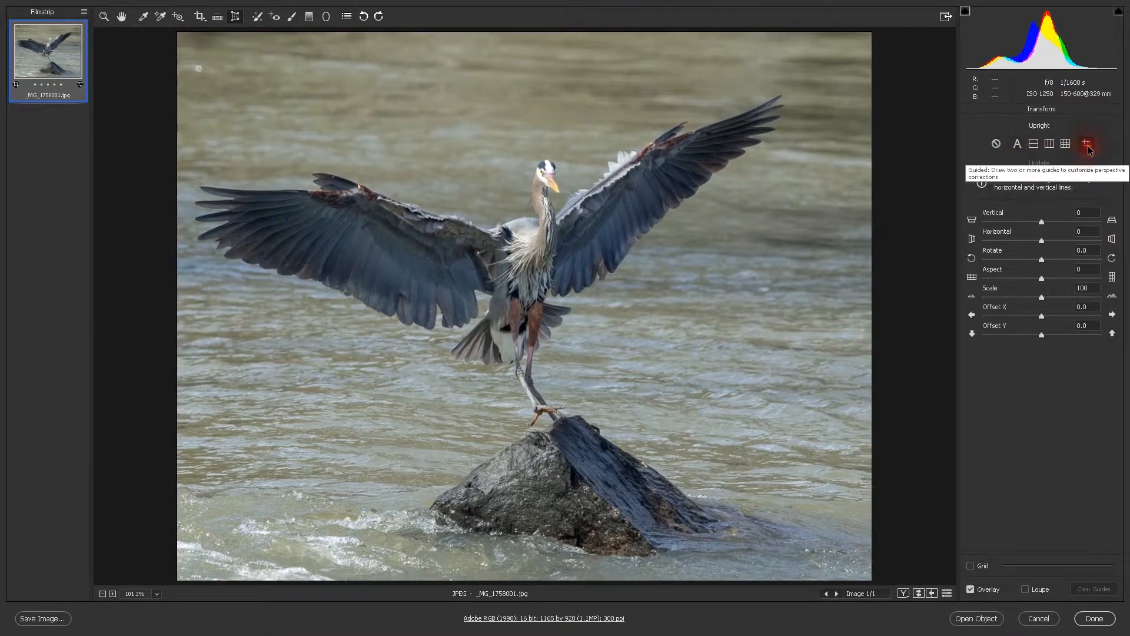
mouse_move(426, 153)
mouse_down()
mouse_move(564, 155)
mouse_move(569, 133)
mouse_move(612, 253)
mouse_move(642, 292)
mouse_up()
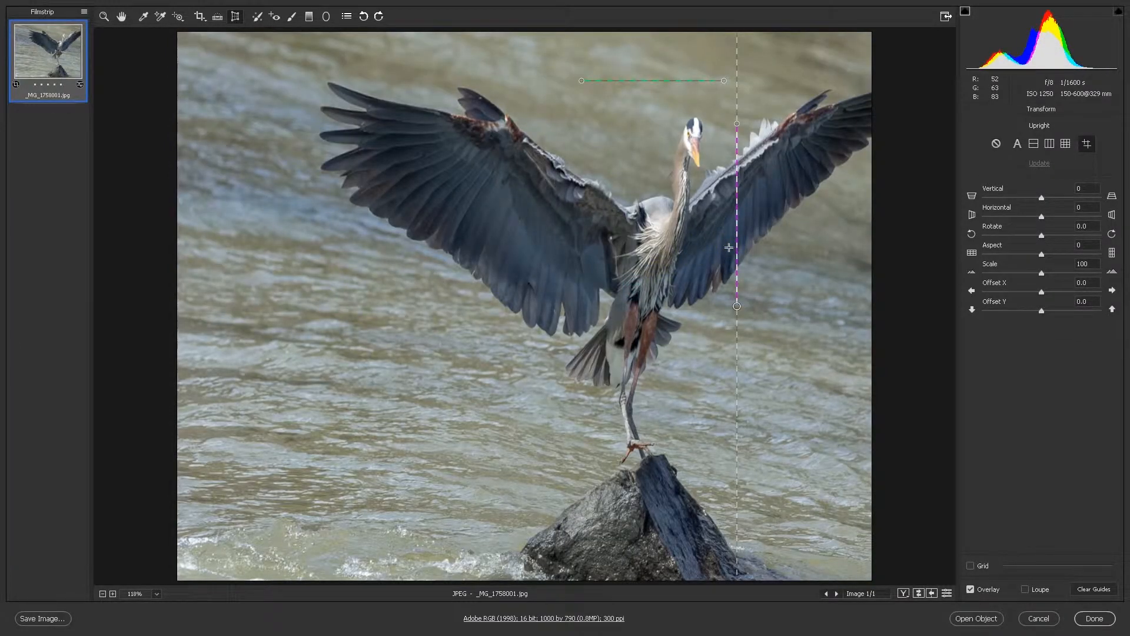
key(Delete)
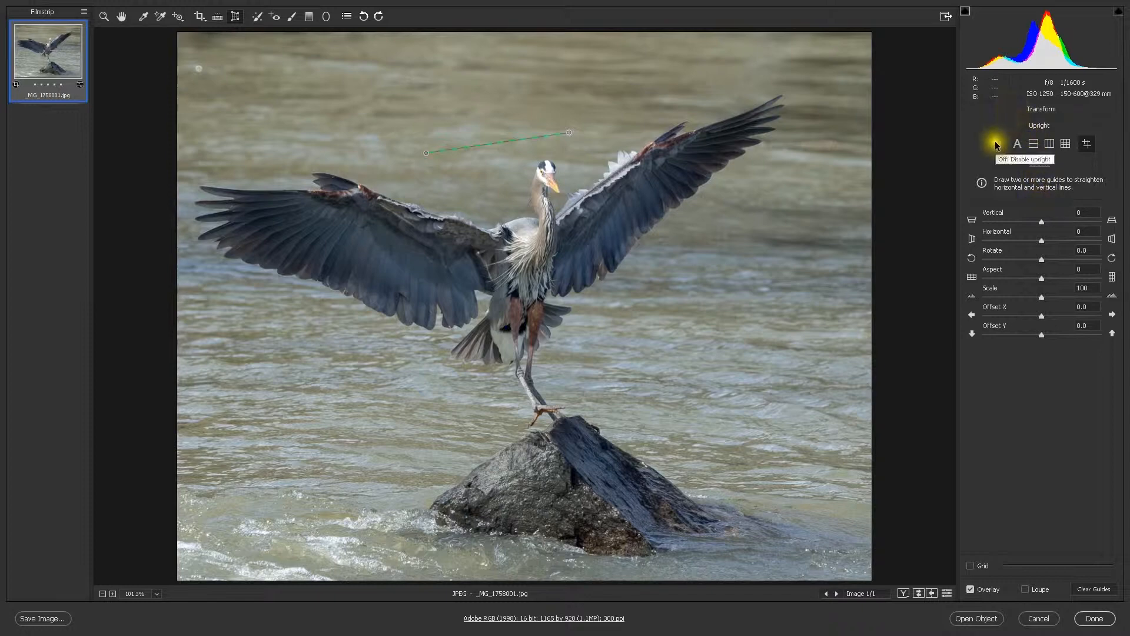
- Show the transform grid over the photo with wider spacing and enable the Loupe
click(970, 565)
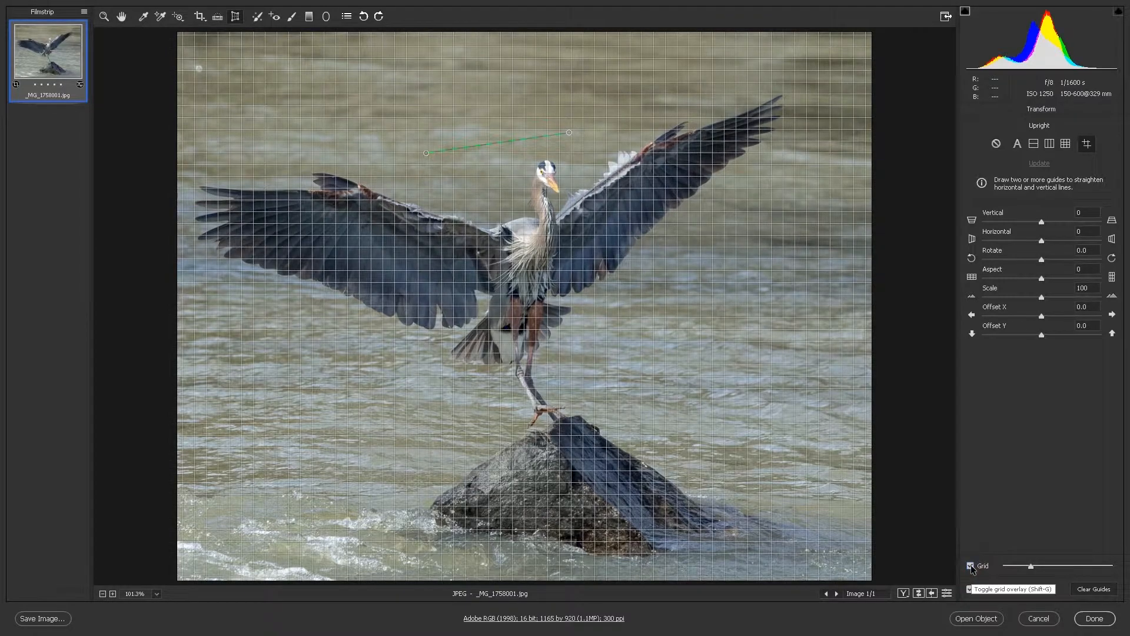
drag(1030, 567, 1054, 568)
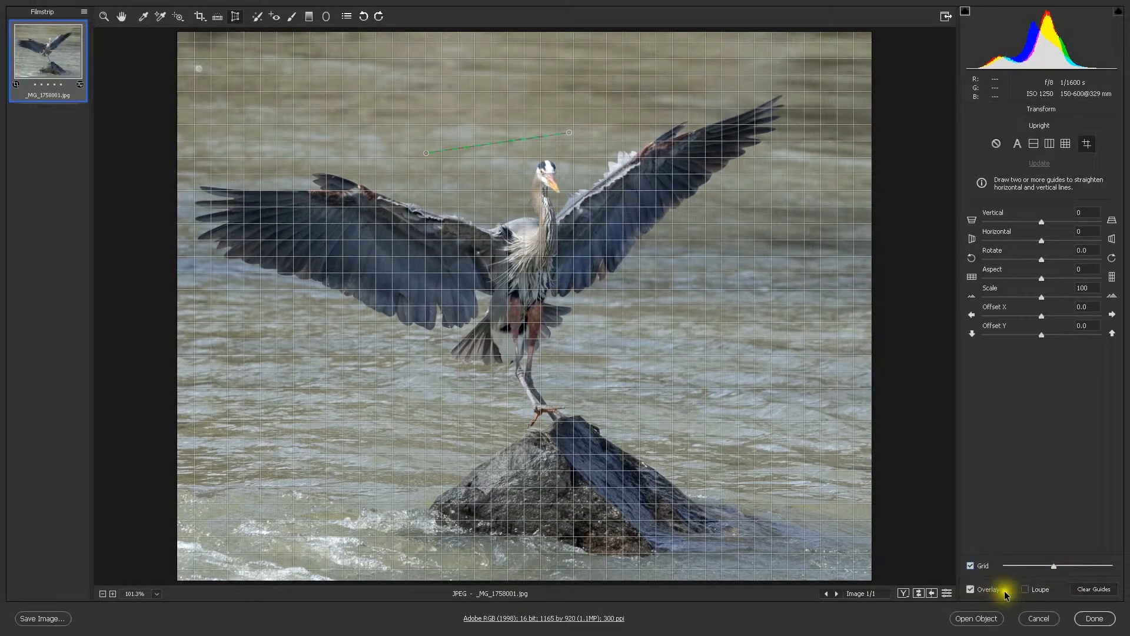
click(1026, 590)
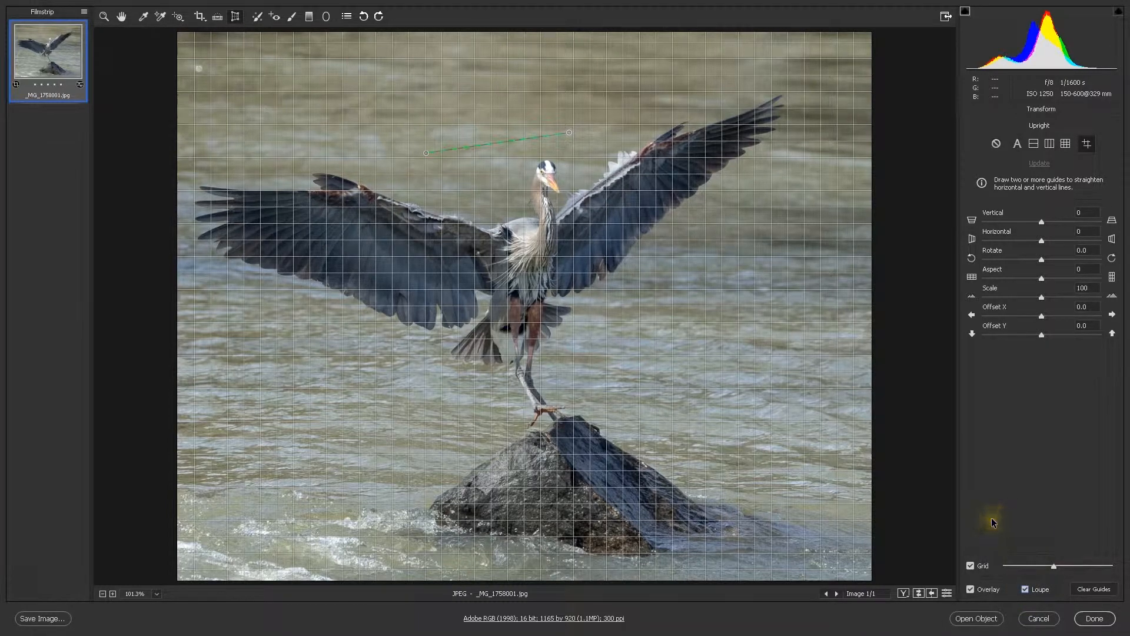
- Clear the transform guides and turn off the Grid, Overlay and Loupe options
click(1086, 589)
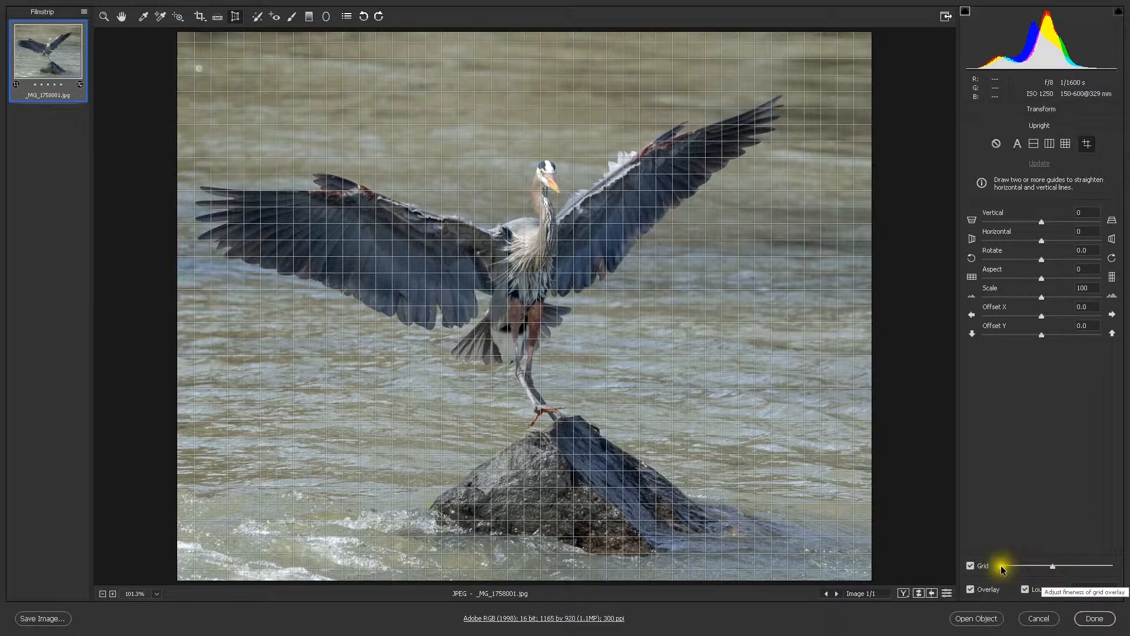
click(970, 566)
click(970, 589)
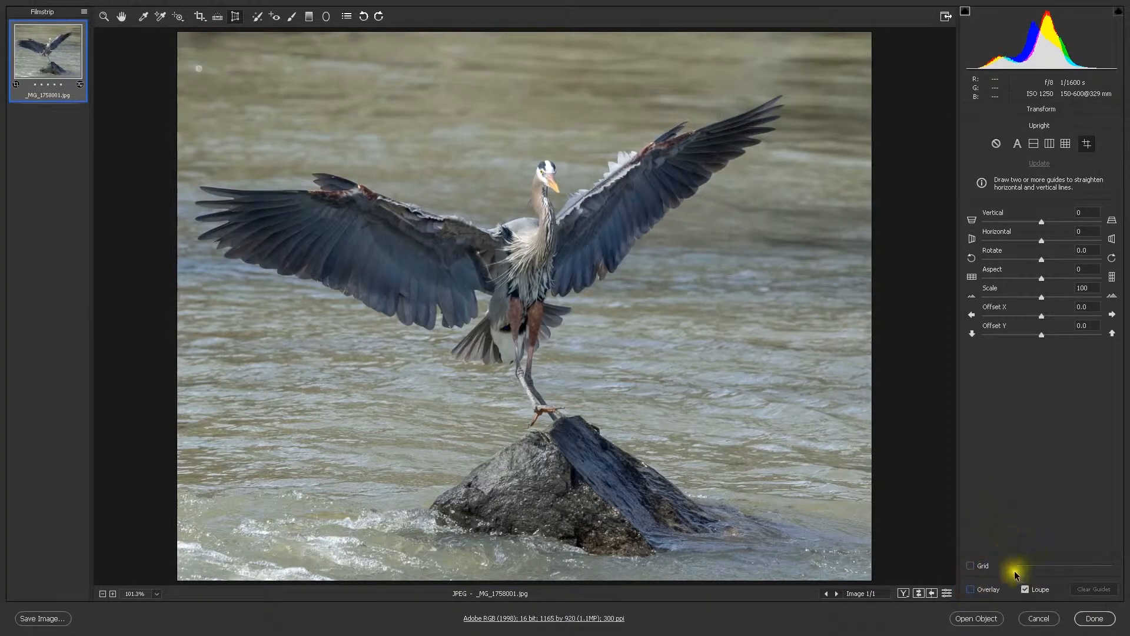
click(1029, 589)
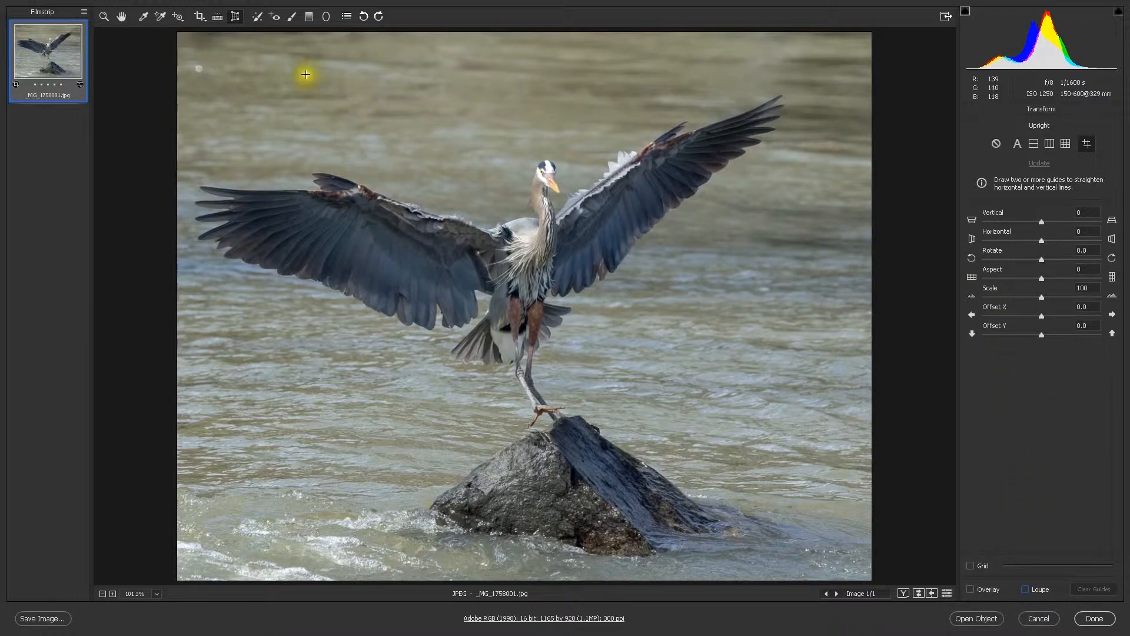
- Heal a small patch of water near the photo's lower-left corner with Spot Removal, hiding and reshowing its overlay
click(259, 17)
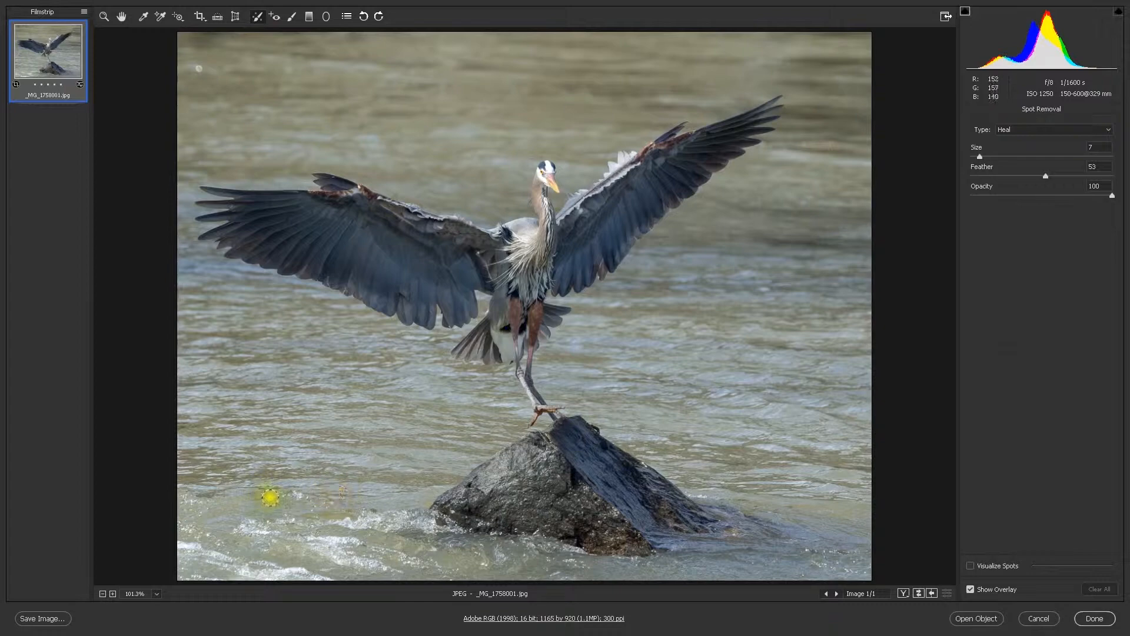
click(291, 499)
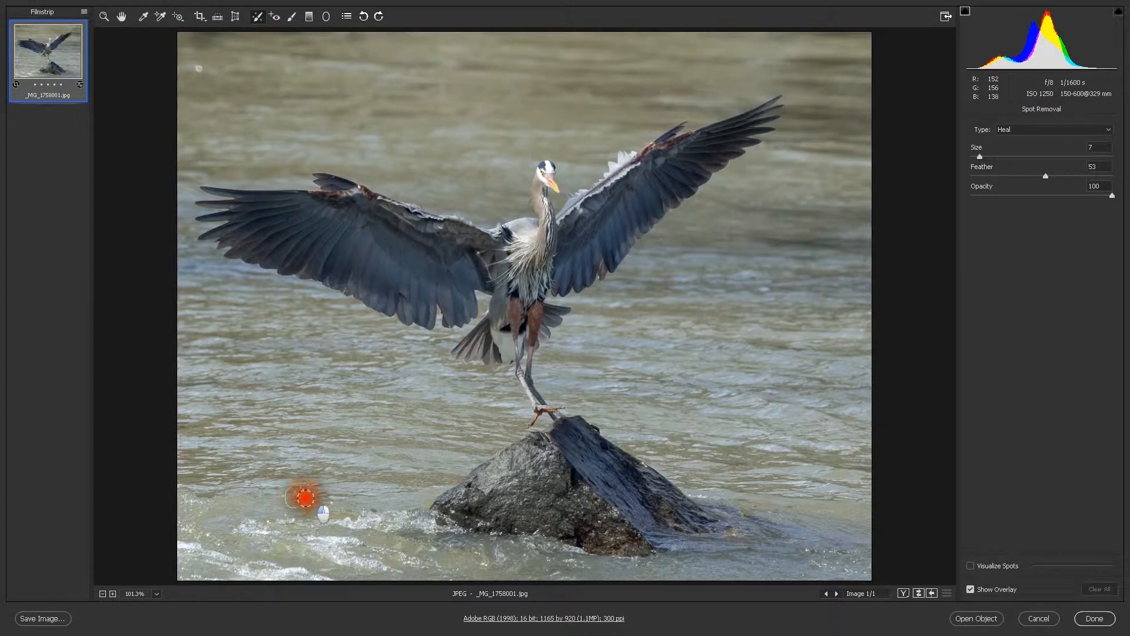
mouse_move(290, 500)
mouse_down()
mouse_move(290, 488)
mouse_move(308, 494)
mouse_up()
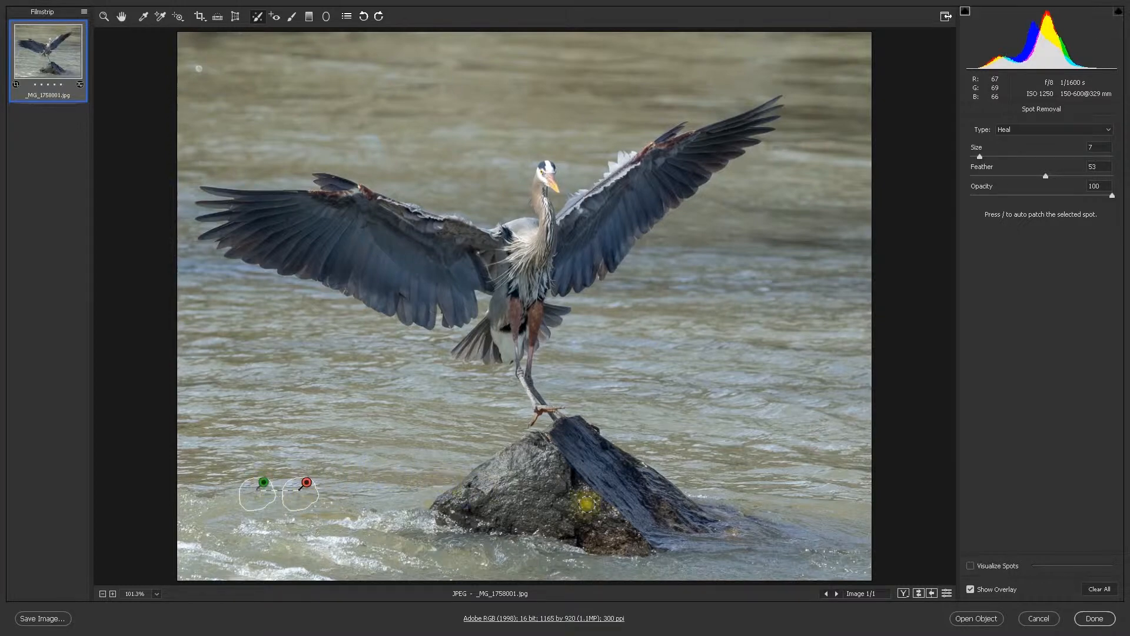
click(970, 590)
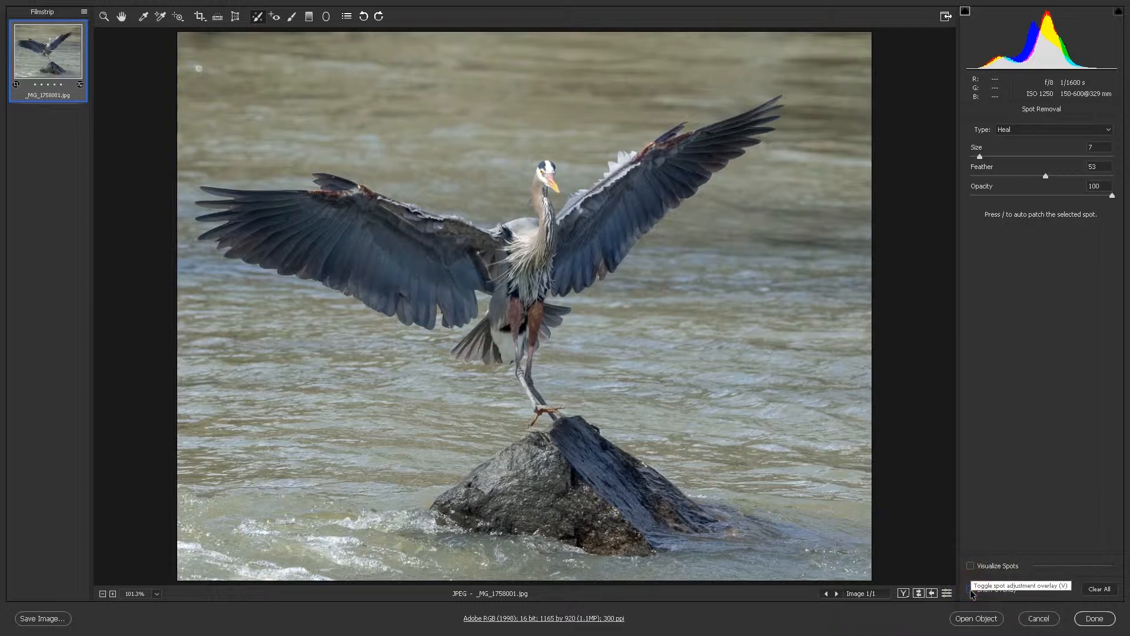
click(970, 589)
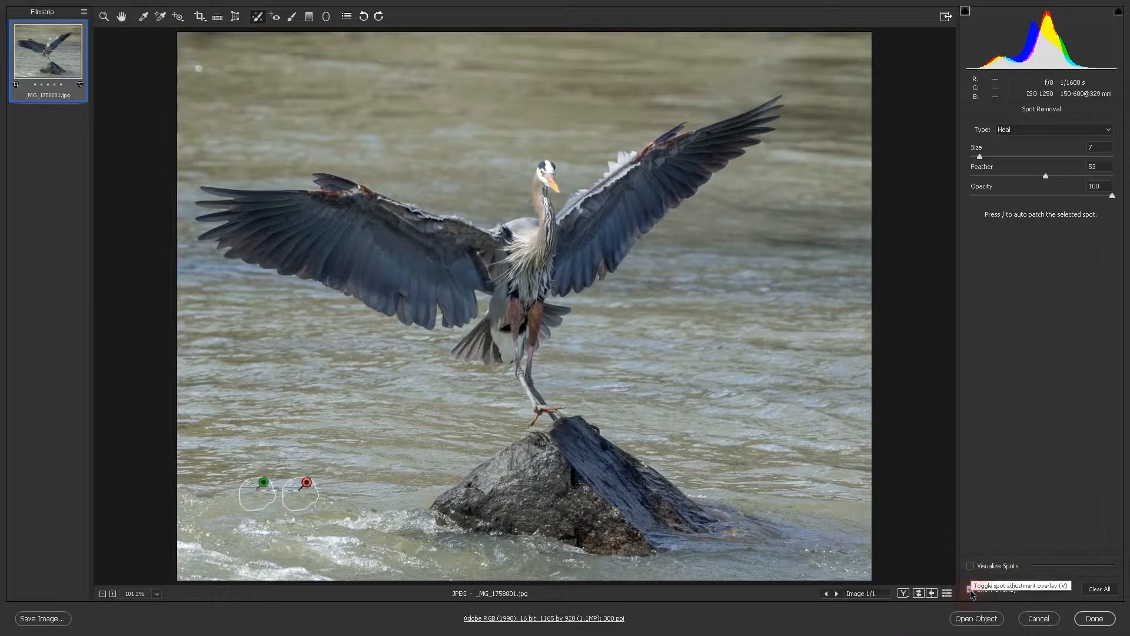
- Visualize spots at the minimum threshold and heal the bright spot in the photo's upper-left corner
click(971, 566)
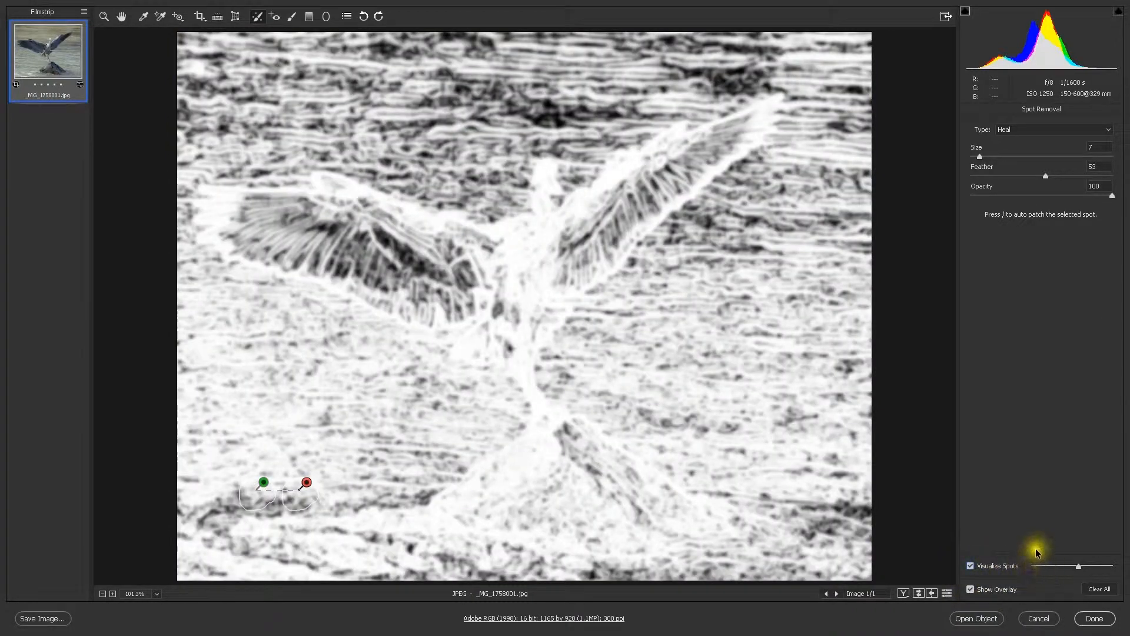
drag(1079, 567, 1032, 568)
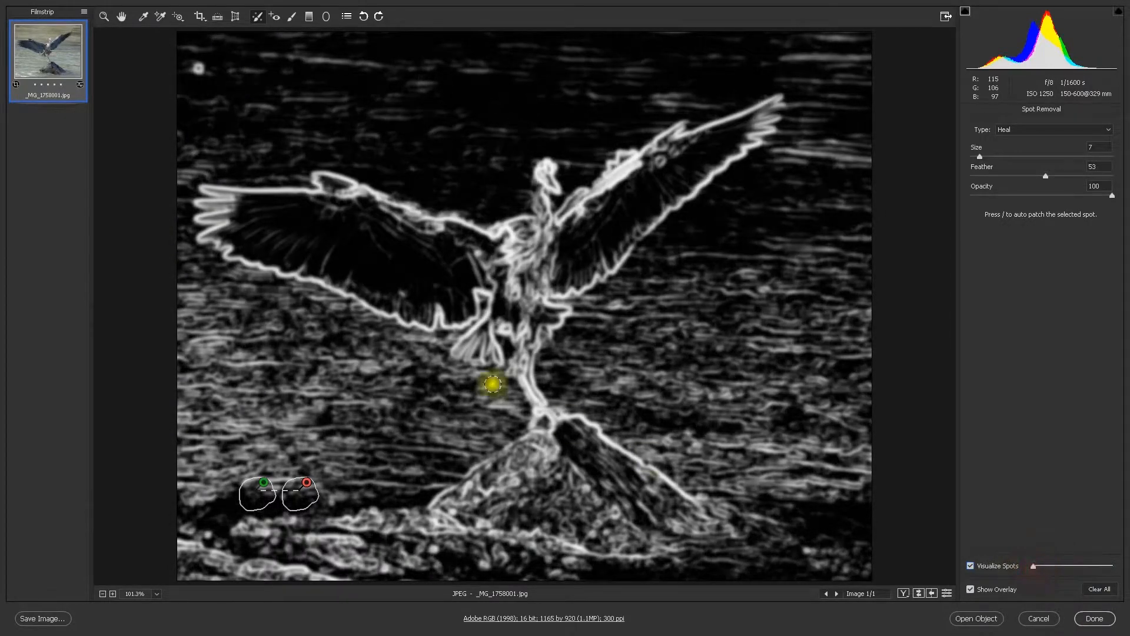
click(194, 65)
drag(195, 65, 203, 57)
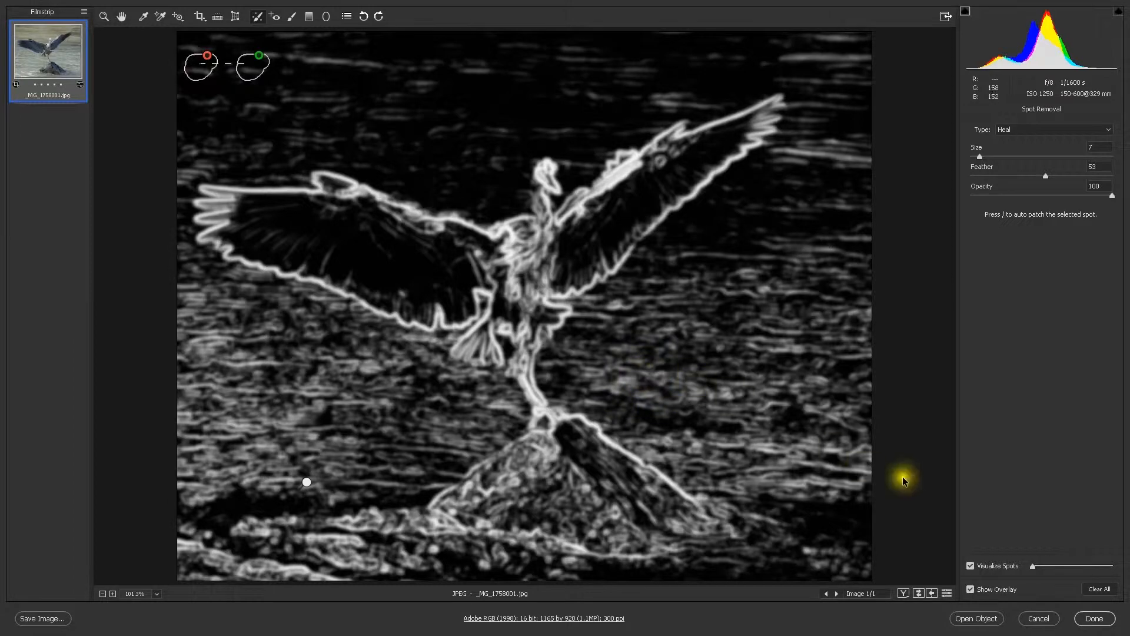
- Clear all healing spots and turn off Visualize Spots and Show Overlay
click(1097, 590)
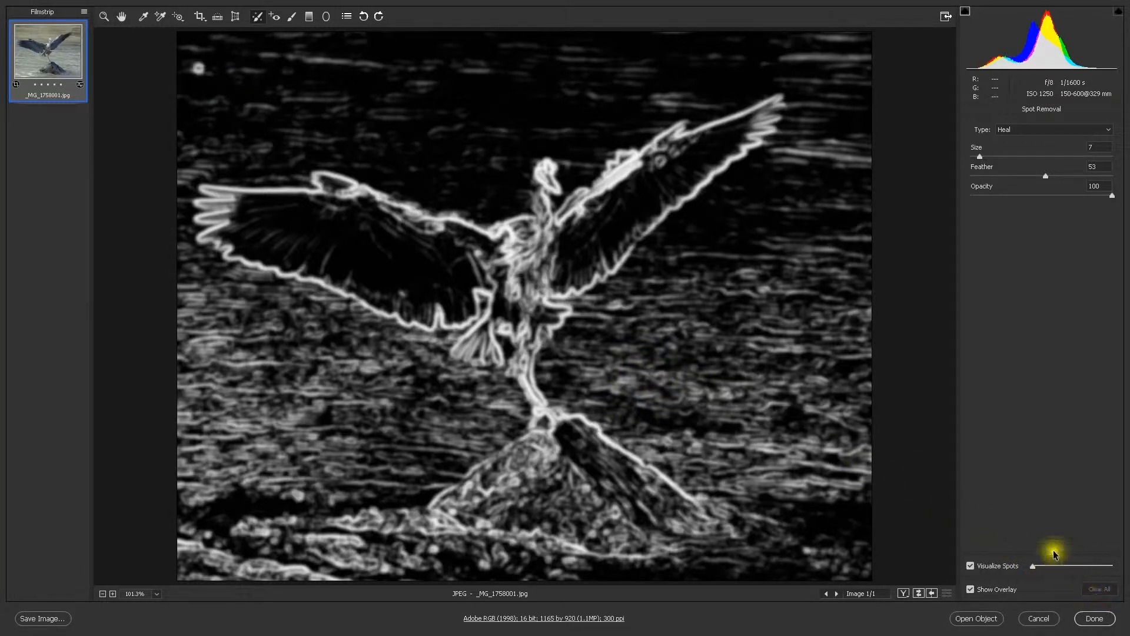
click(969, 566)
click(970, 589)
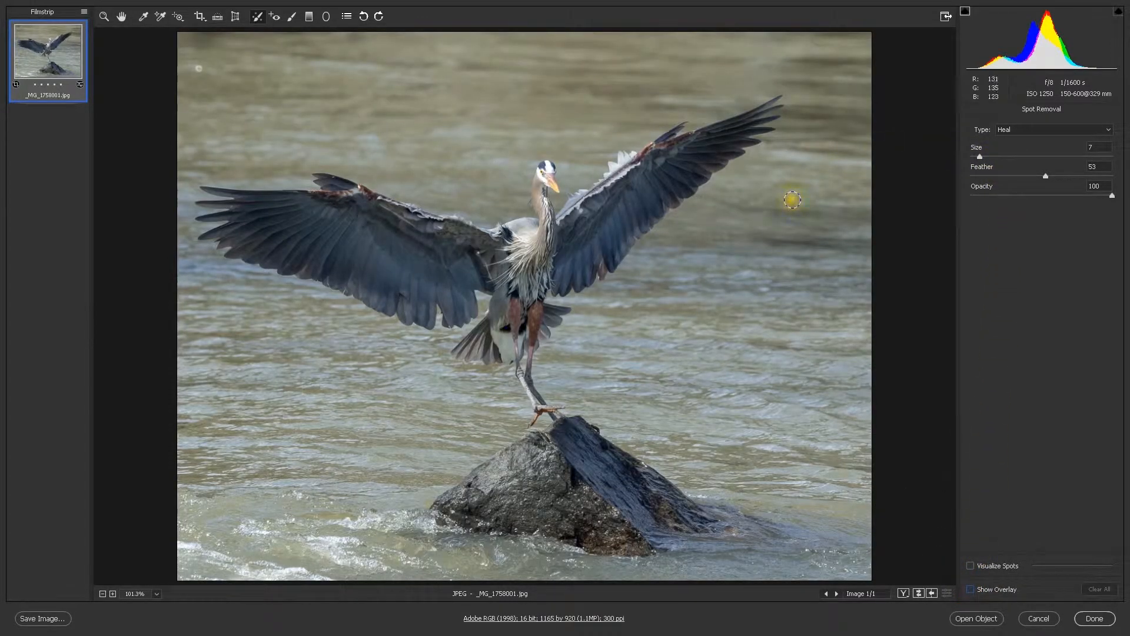
- Set the Spot Removal brush to Size 37, Feather 11 and Opacity 48, and heal over the heron's head
drag(979, 159, 1017, 156)
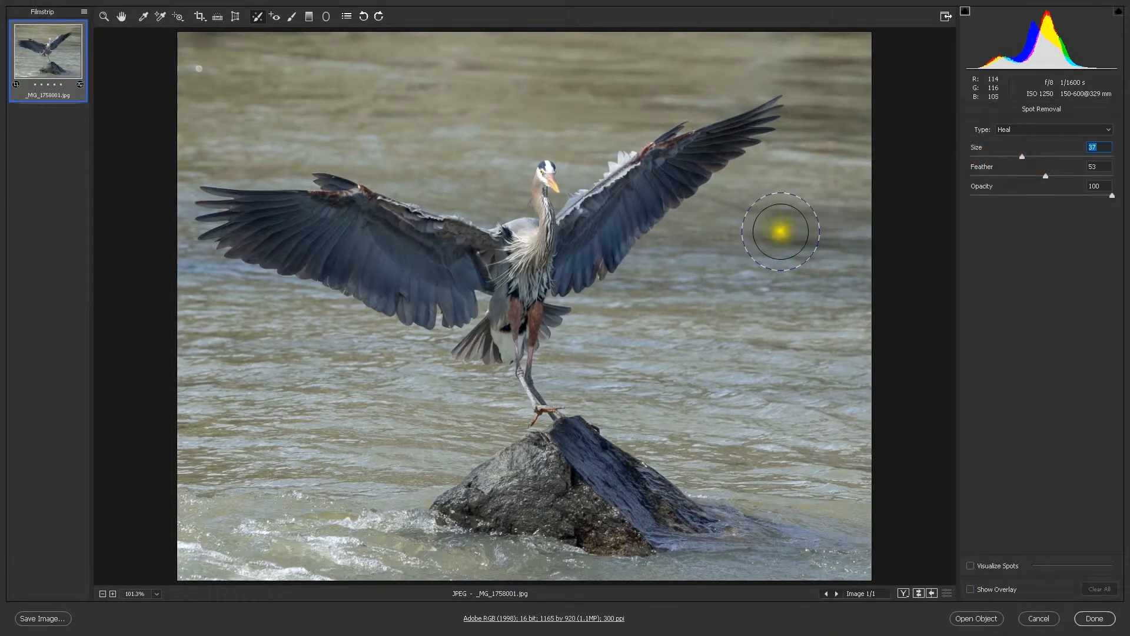
drag(1044, 175, 1073, 175)
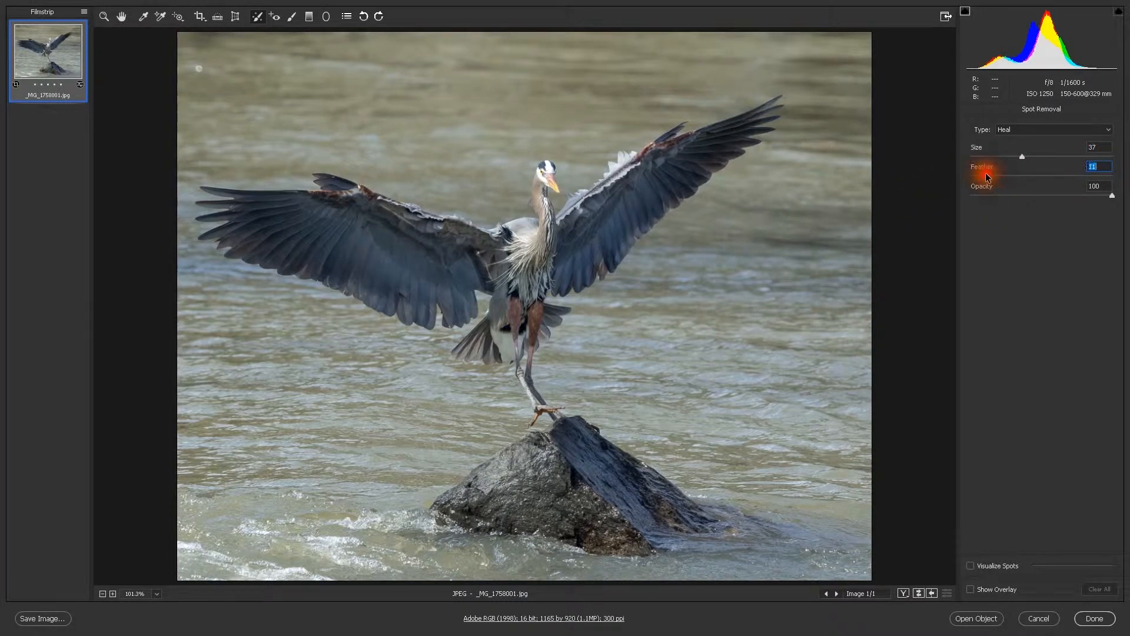
drag(1061, 196, 1043, 196)
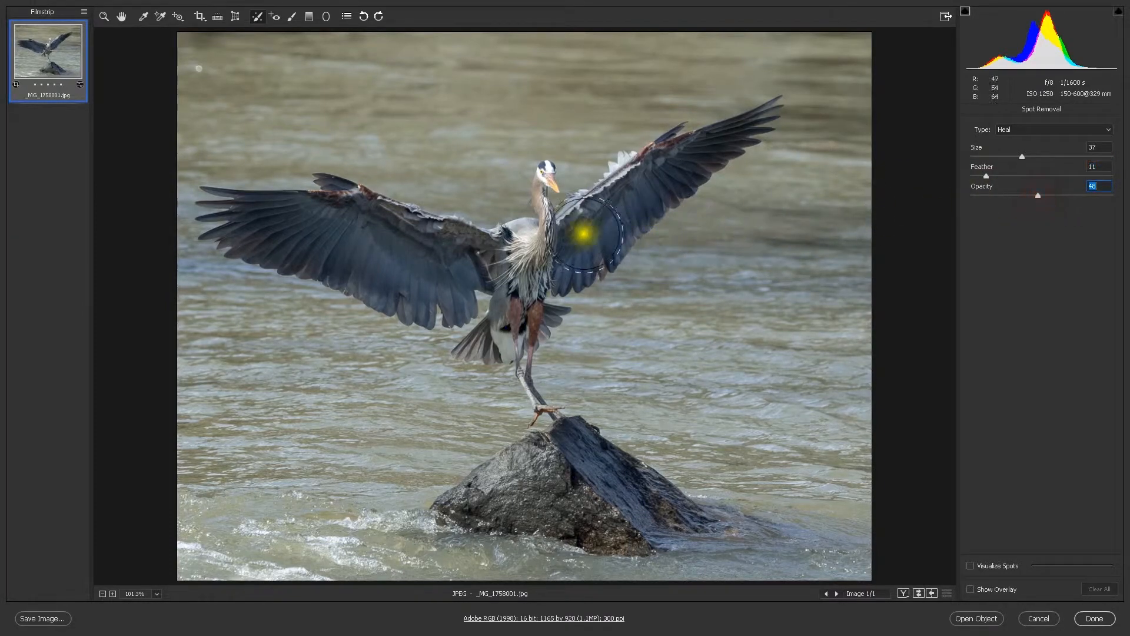
click(545, 177)
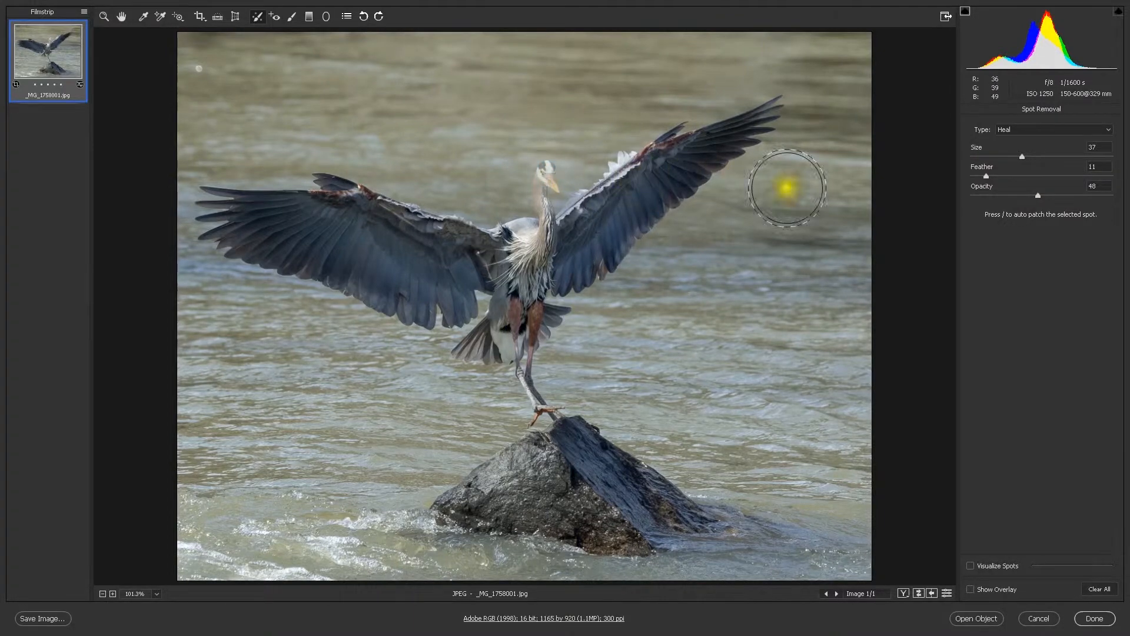
- Heal the heron's head again at Opacity 1, and change that patch's opacity to 94 and finally 75
drag(1035, 196, 968, 195)
click(553, 177)
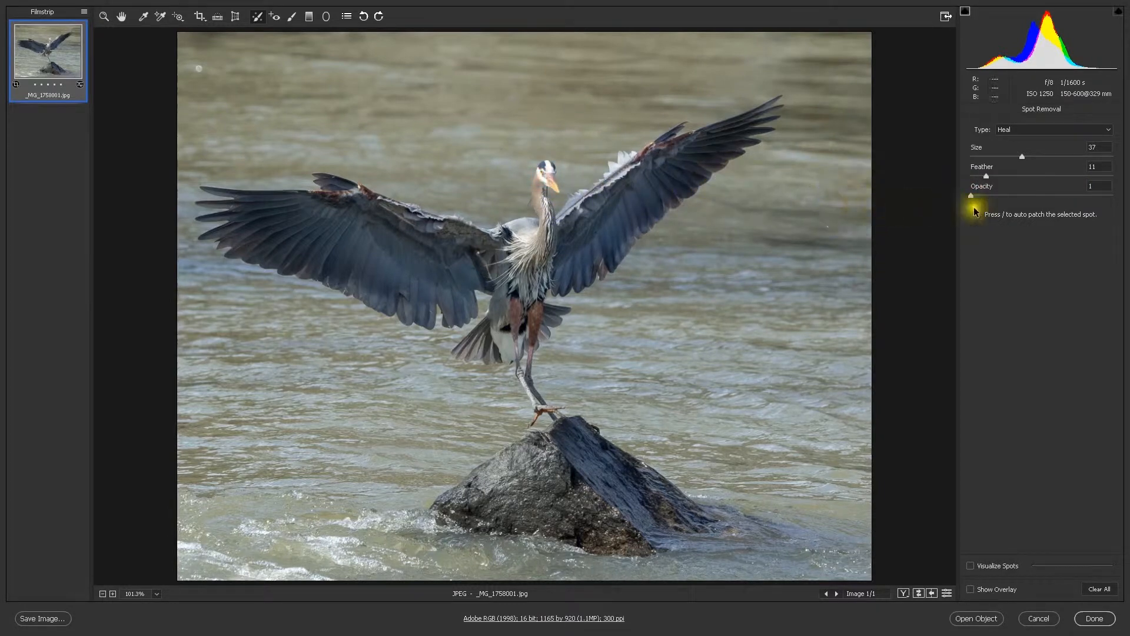
click(1102, 194)
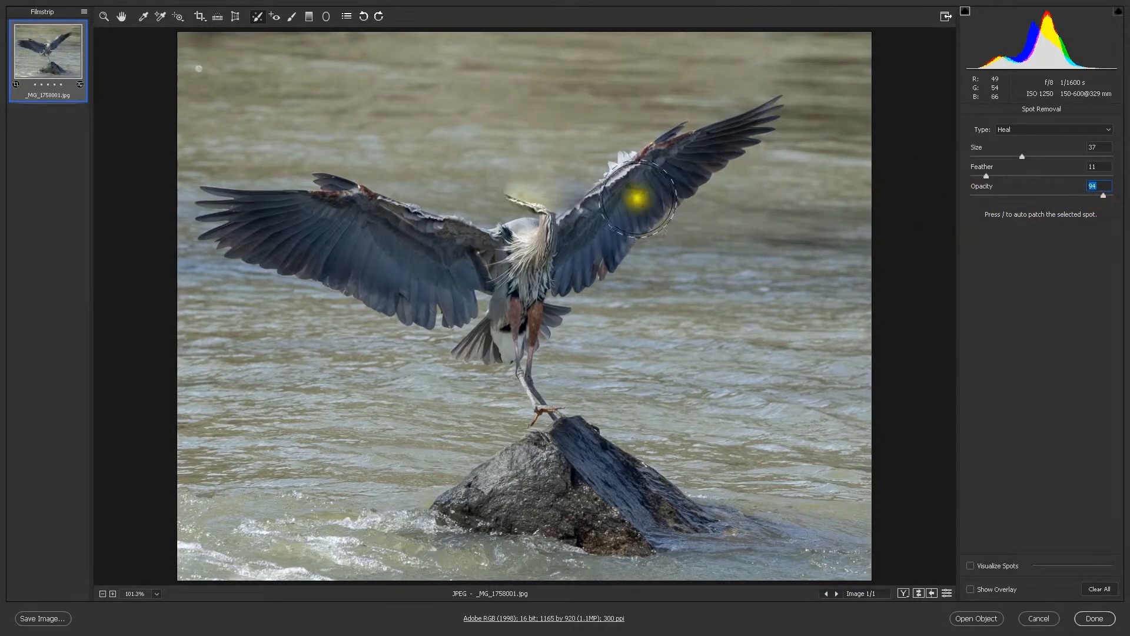
drag(1101, 197, 1076, 197)
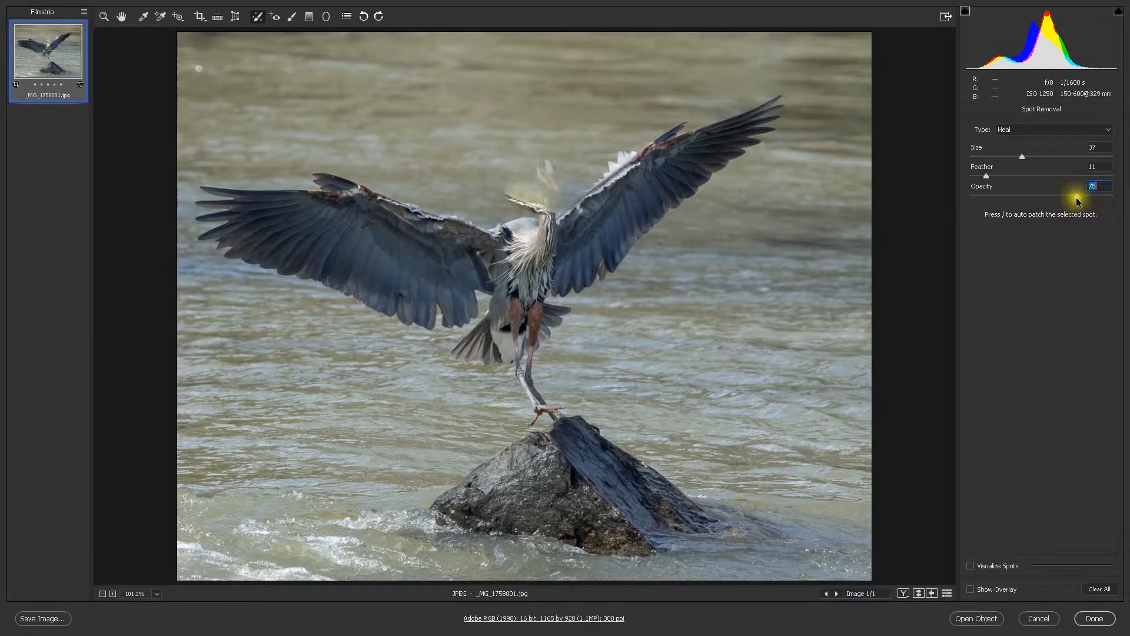
- Clear all healing spots from the heron's head and set the Spot Removal brush size to about 10
click(1095, 591)
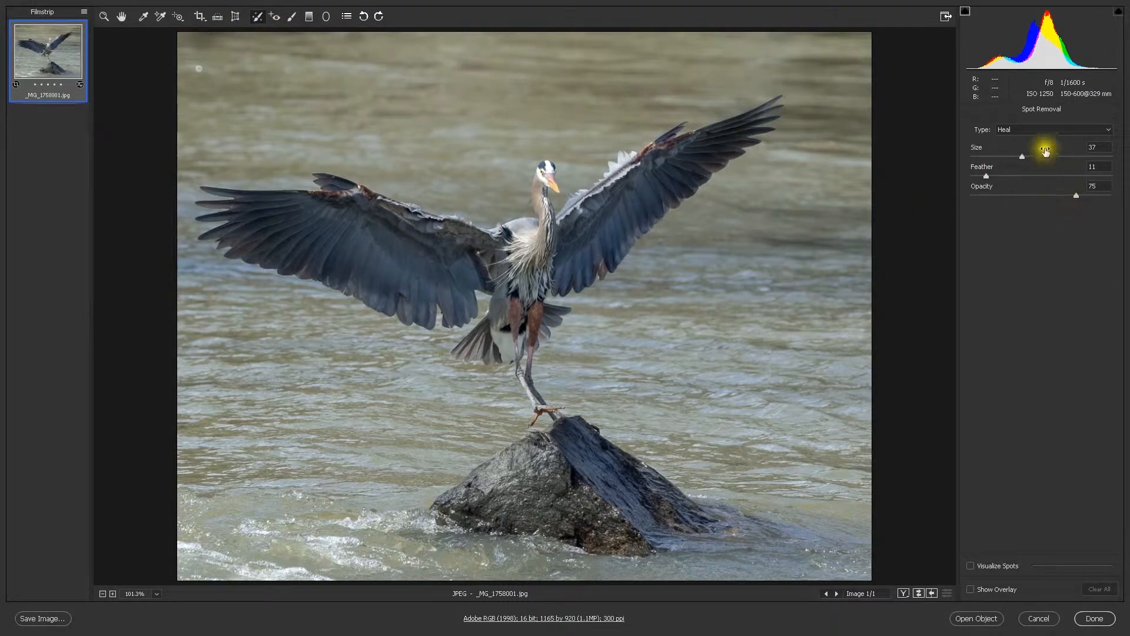
drag(1023, 156, 983, 157)
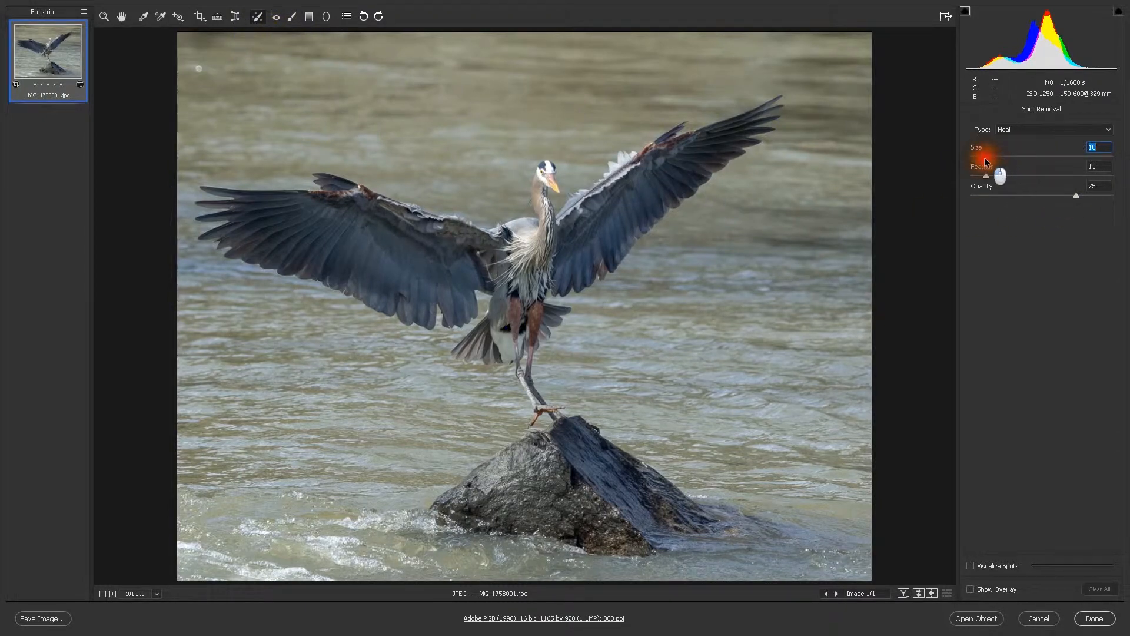
- Paint over the heron's head with the Adjustment Brush and set Exposure -0.70, Contrast +20, Highlights -33 and Shadows -12
click(292, 18)
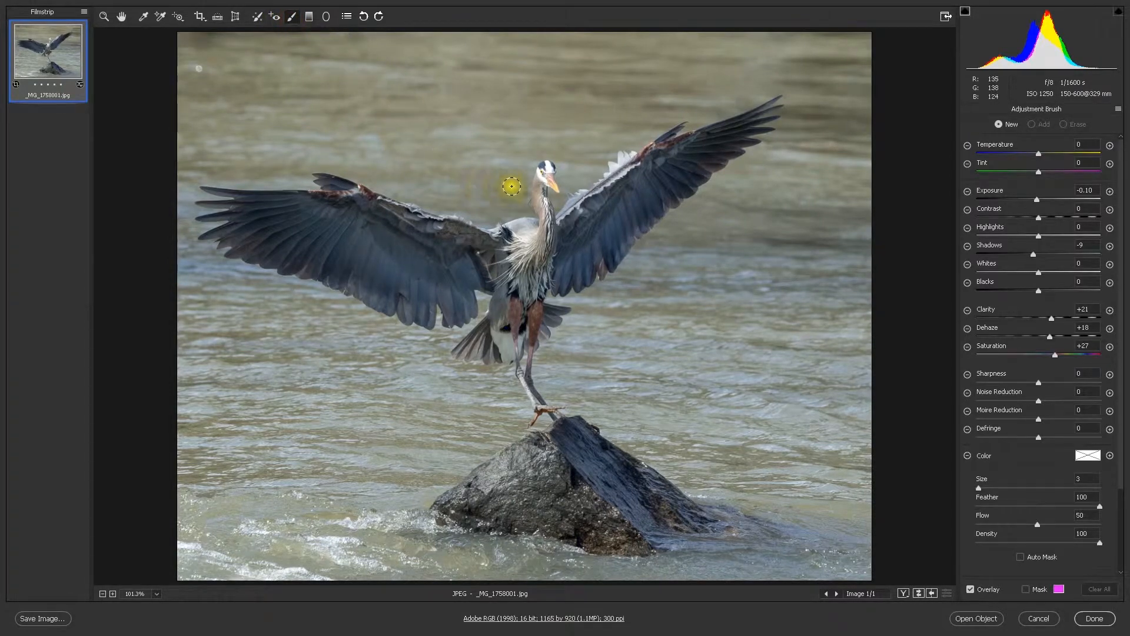
mouse_move(563, 190)
mouse_down()
mouse_move(538, 182)
mouse_move(546, 172)
mouse_move(544, 213)
mouse_move(547, 167)
mouse_up()
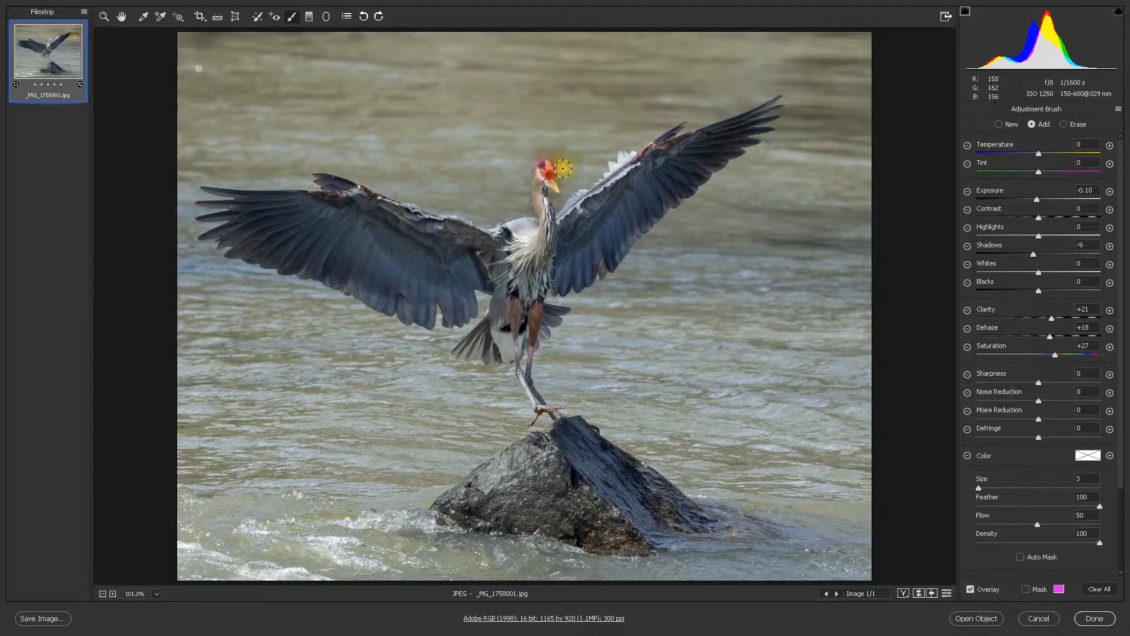
drag(1036, 202, 1030, 203)
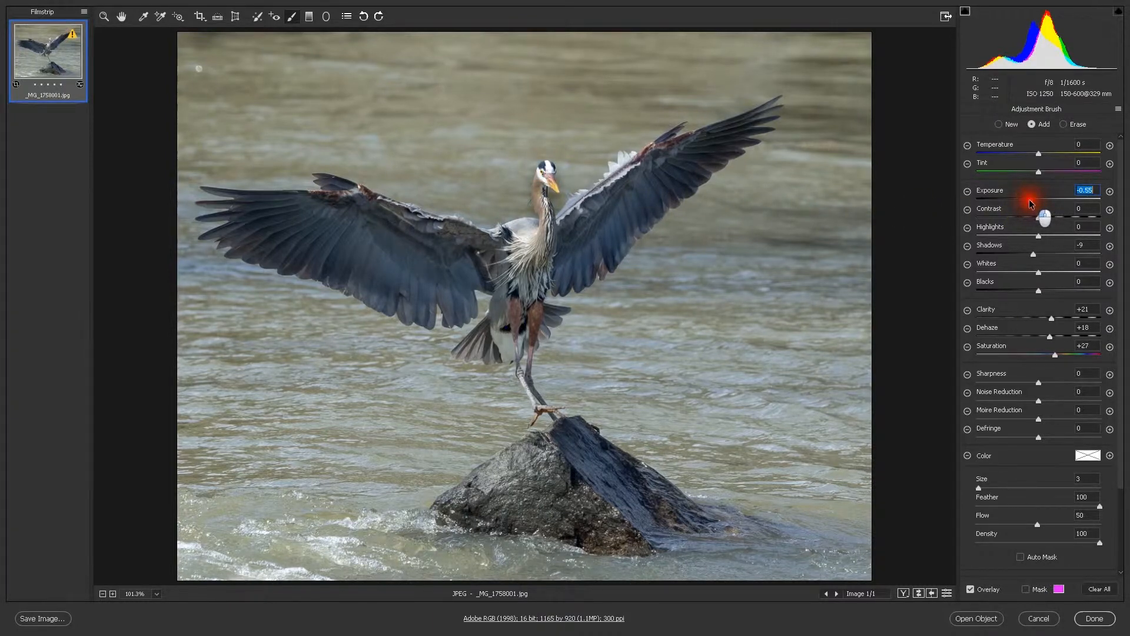
drag(1027, 203, 1039, 223)
drag(1038, 231, 1017, 233)
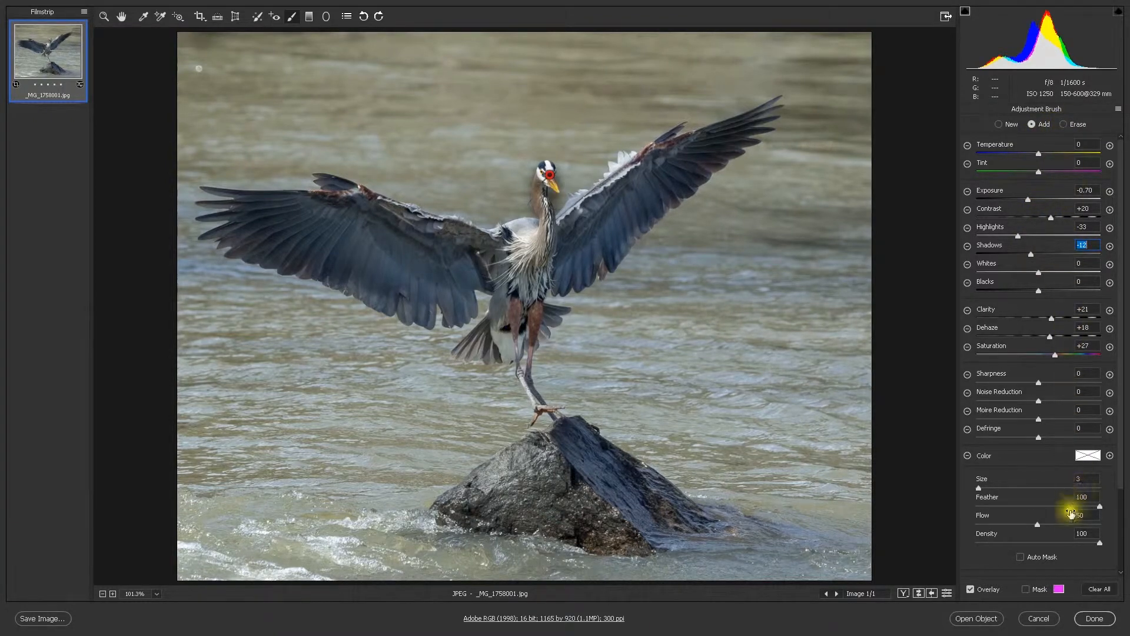
- Toggle the Adjustment Brush's Auto Mask, mask display and pin overlay to check the area painted on the heron's head
click(1021, 557)
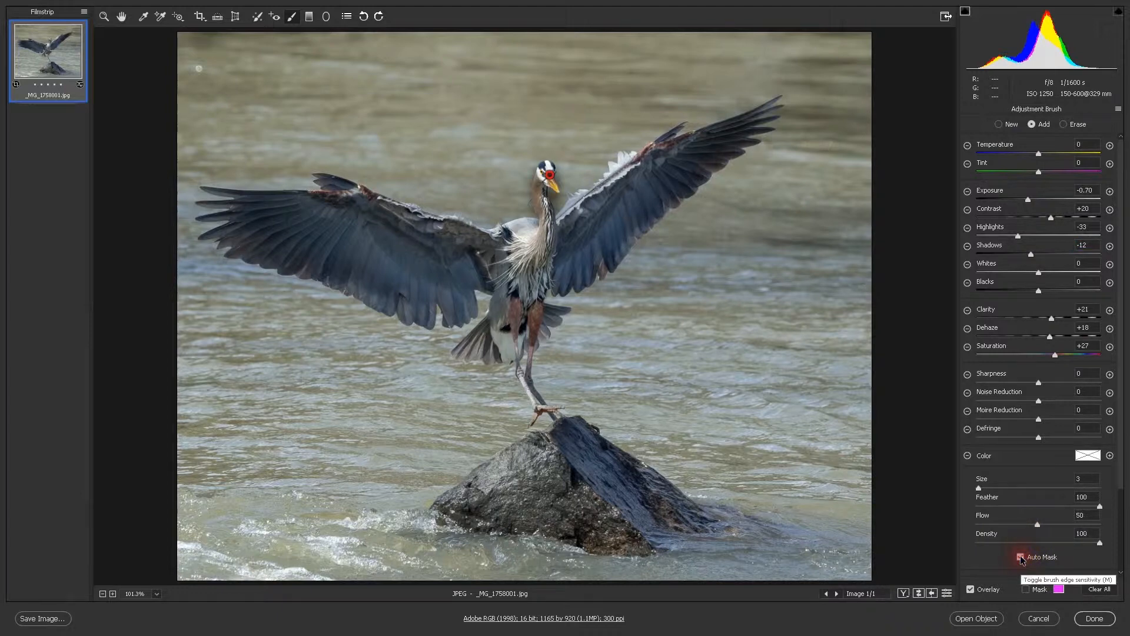
click(1026, 588)
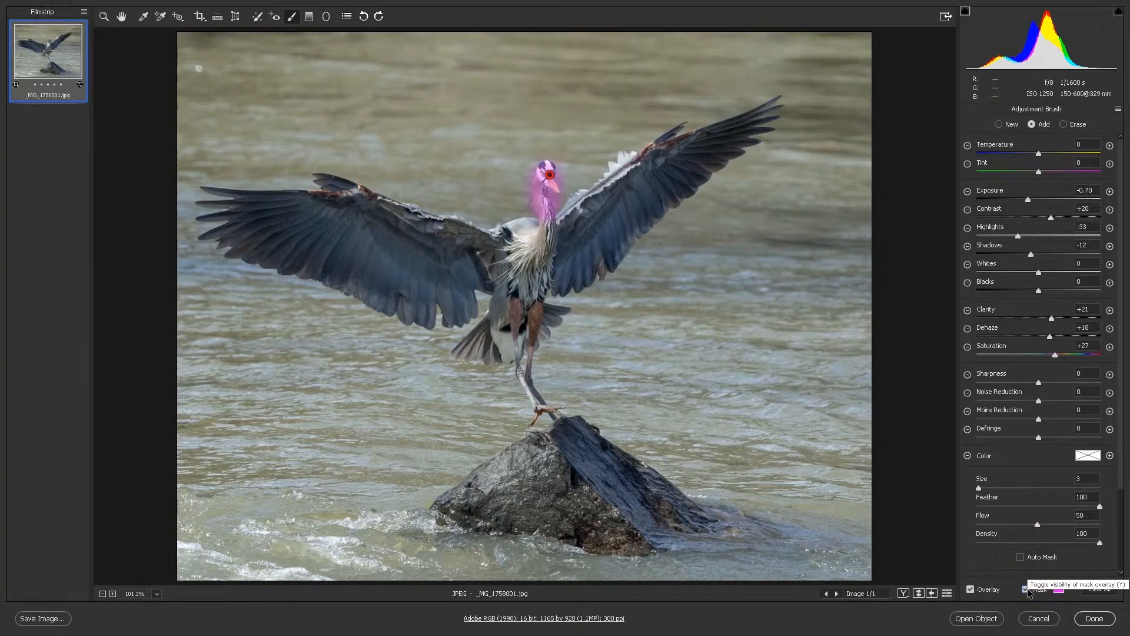
click(1027, 589)
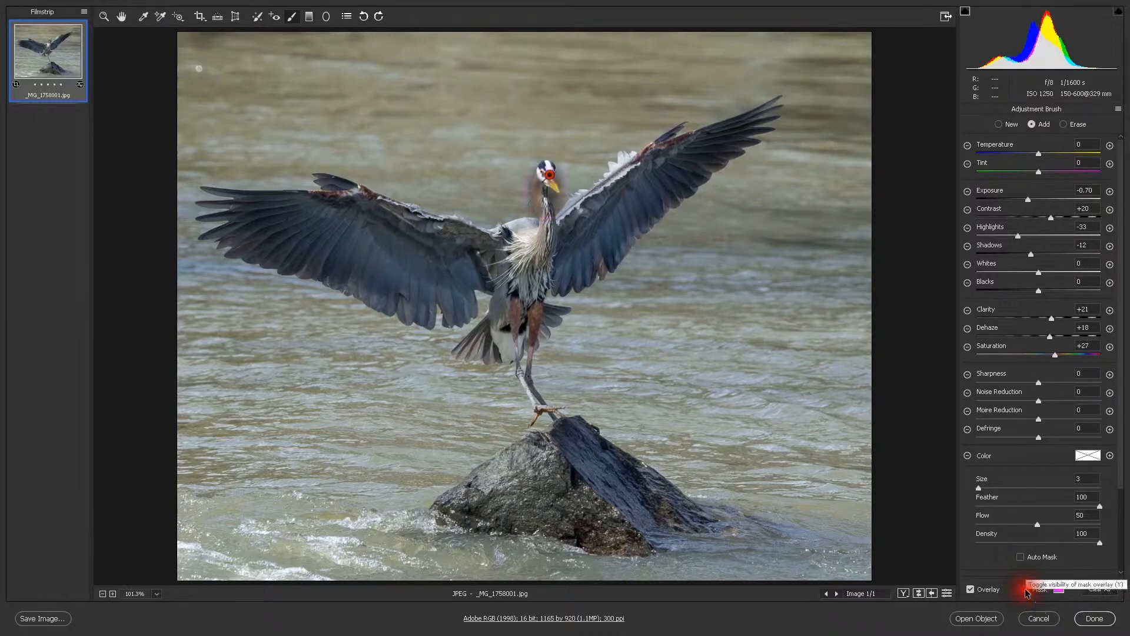
click(971, 590)
click(971, 590)
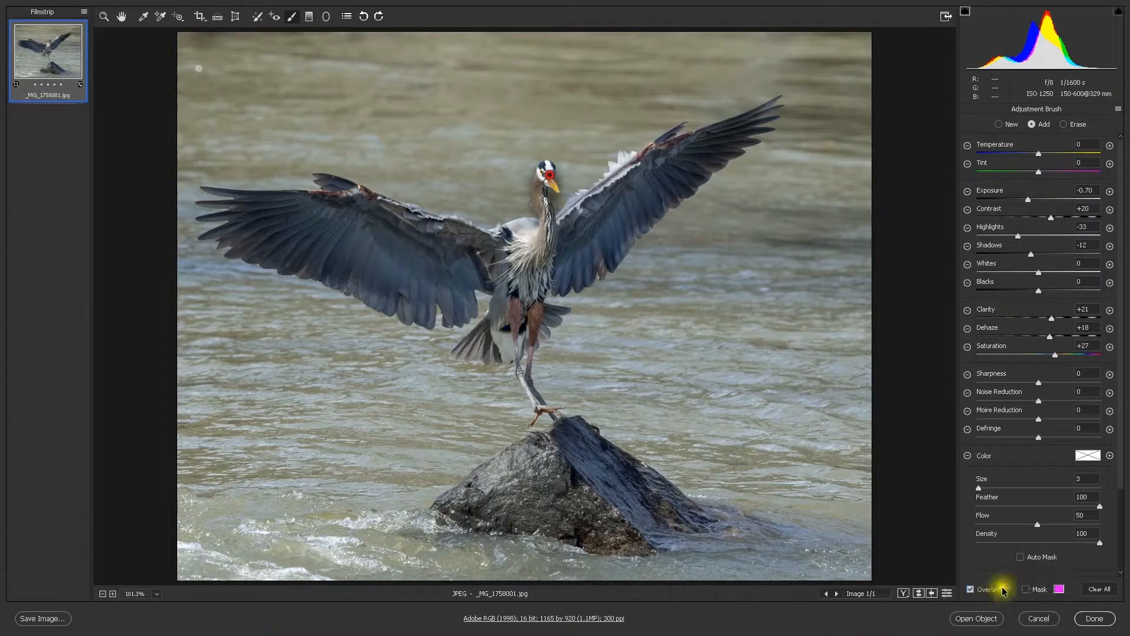
- Move the brush adjustment off the heron's head onto the water beside it, and clear all Adjustment Brush edits
mouse_move(552, 177)
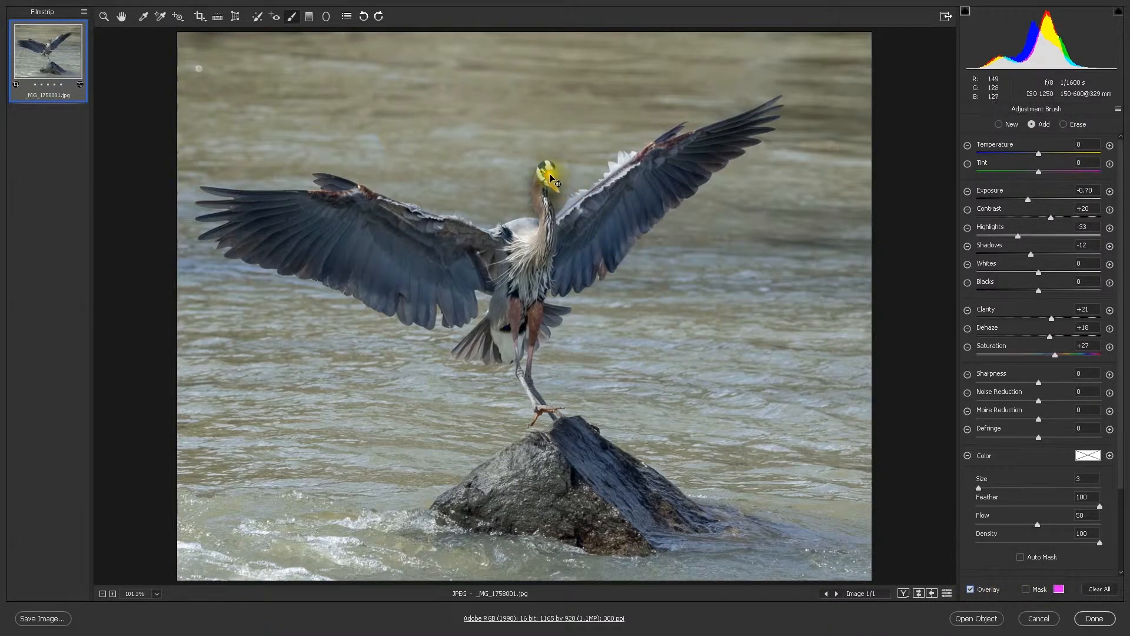
drag(552, 178, 517, 169)
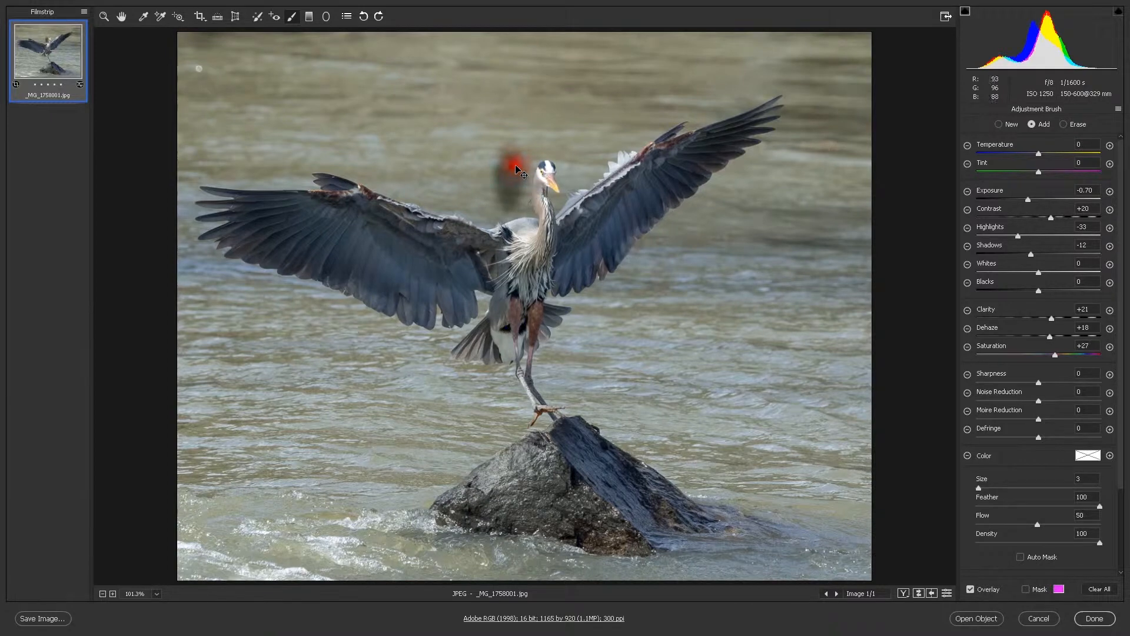
click(1096, 589)
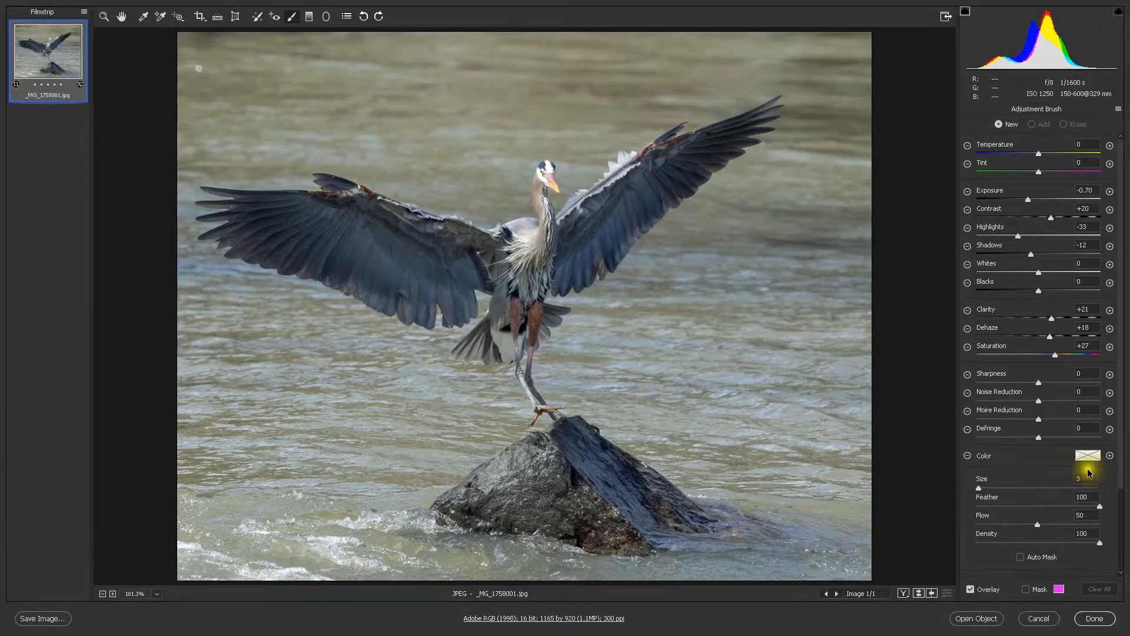
- Apply a Graduated Filter from the photo's top edge down to the heron's tail and set its Exposure to -0.65
click(309, 17)
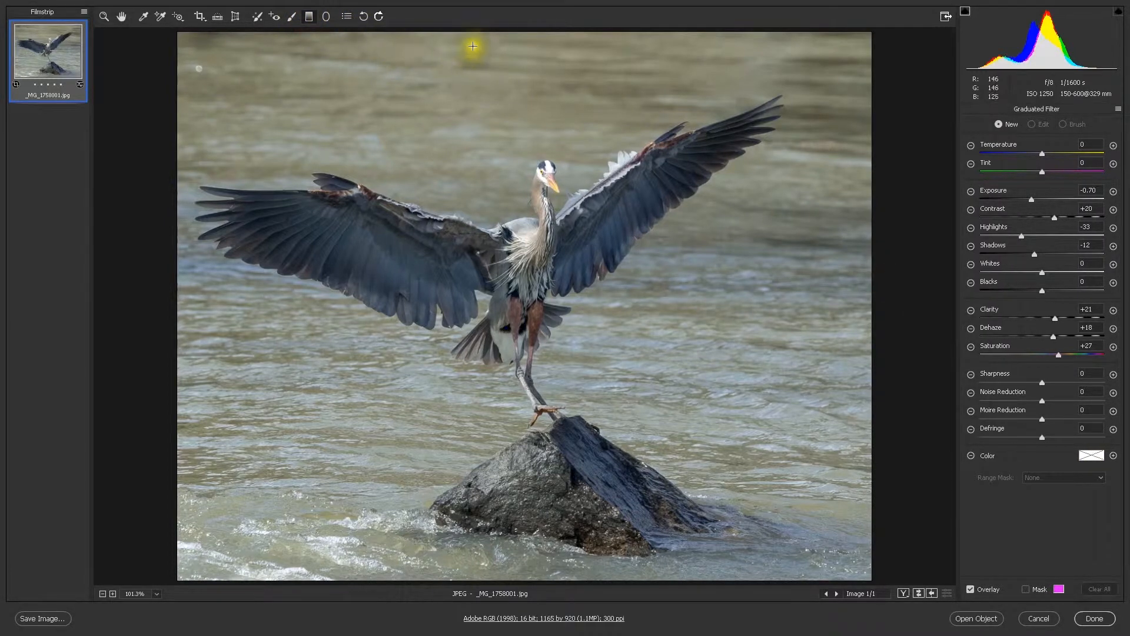
drag(492, 31, 493, 347)
drag(1031, 199, 1031, 197)
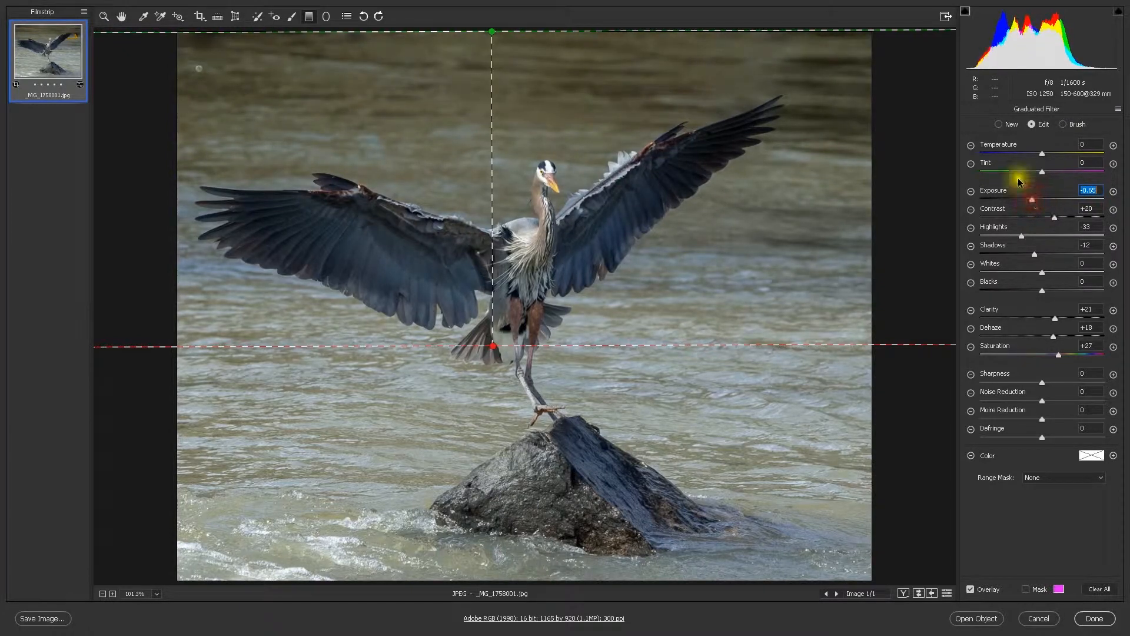
- Erase the graduated filter from the heron's body and left wing using the filter's brush at Size 16
click(1063, 125)
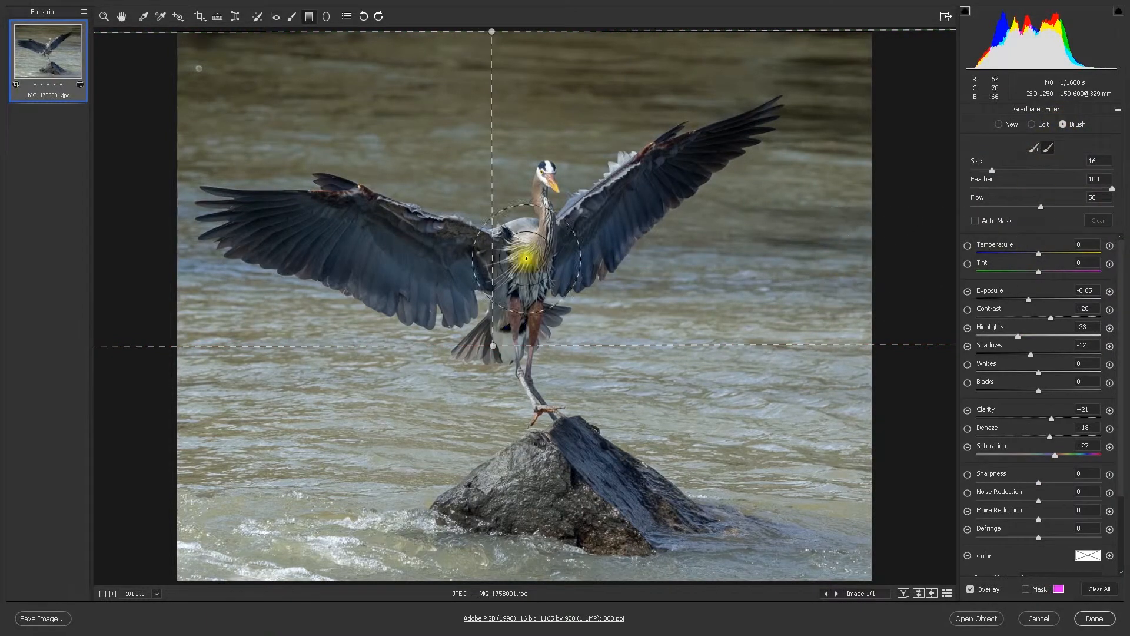
mouse_move(506, 264)
mouse_down()
mouse_move(504, 245)
mouse_move(480, 232)
mouse_move(471, 190)
mouse_move(457, 245)
mouse_move(341, 217)
mouse_move(242, 224)
mouse_move(268, 245)
mouse_up()
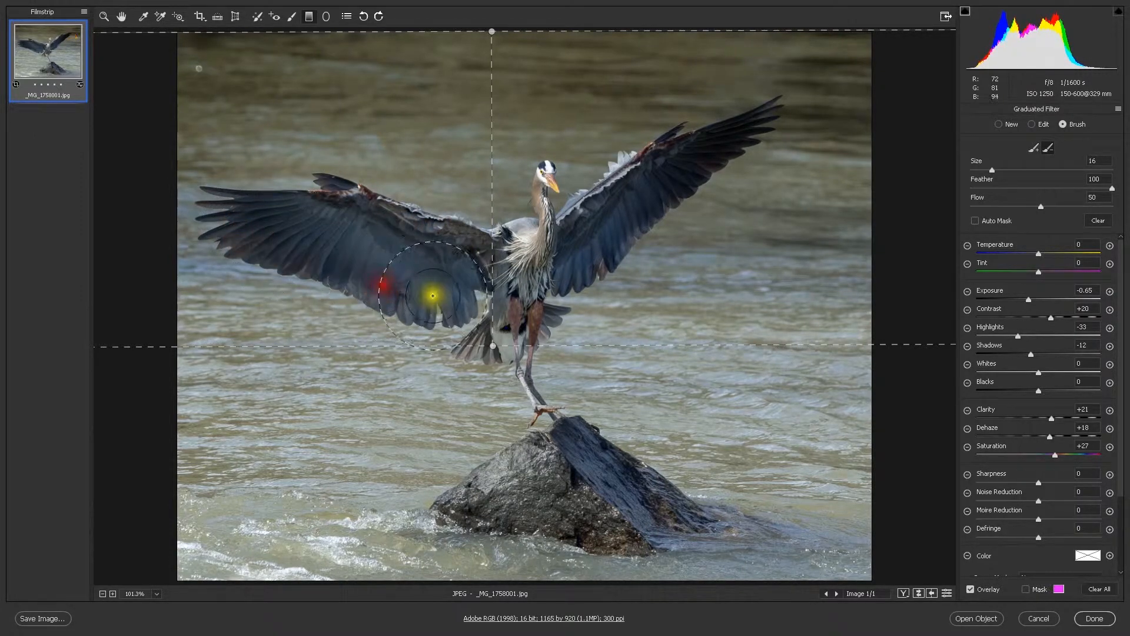
mouse_move(304, 214)
mouse_down()
mouse_move(336, 212)
mouse_move(394, 238)
mouse_up()
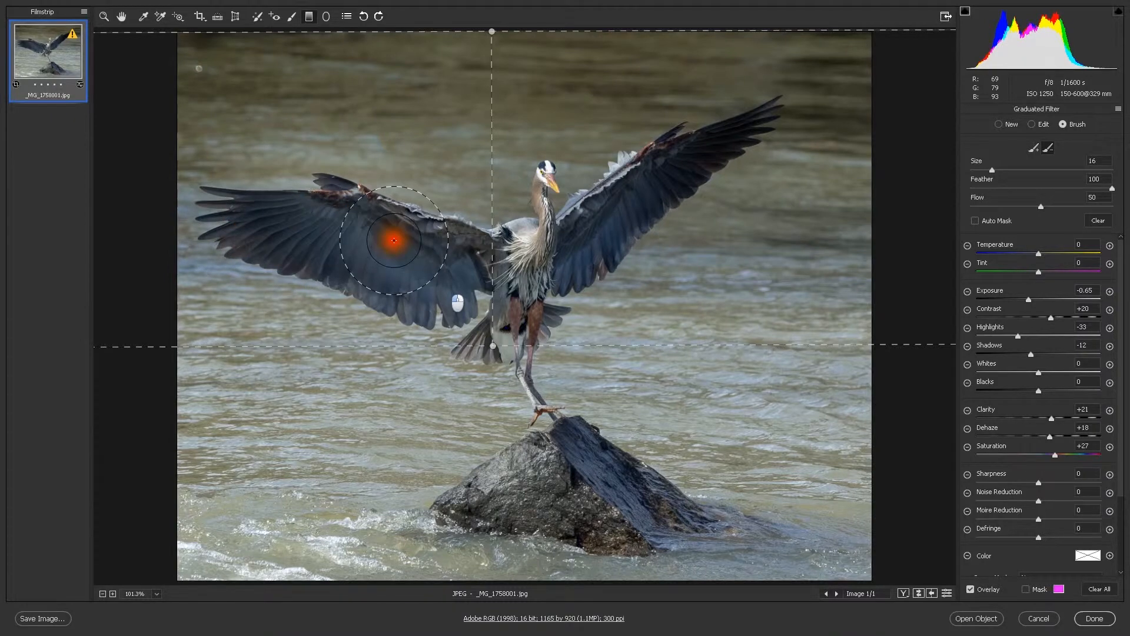
- Show the filter mask and erase it from the heron's right wing, reducing the erase brush to Size 7 for the wing tip
click(1026, 589)
click(616, 234)
mouse_move(615, 233)
mouse_down()
mouse_move(749, 136)
mouse_move(711, 185)
mouse_up()
key(bracketleft)
key(bracketleft)
key(bracketleft)
key(bracketleft)
key(bracketleft)
key(bracketleft)
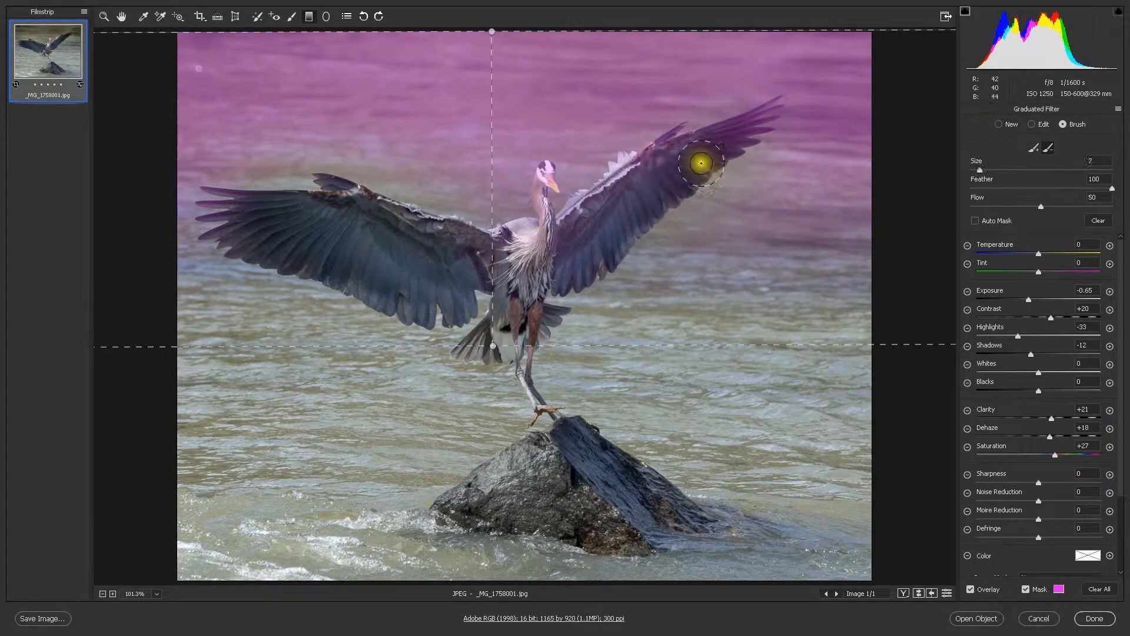
mouse_move(674, 165)
mouse_down()
mouse_move(747, 128)
mouse_move(693, 182)
mouse_move(753, 129)
mouse_move(635, 166)
mouse_move(675, 156)
mouse_move(550, 242)
mouse_move(715, 155)
mouse_move(636, 228)
mouse_move(569, 264)
mouse_move(556, 241)
mouse_move(640, 182)
mouse_move(569, 234)
mouse_move(520, 249)
mouse_move(471, 249)
mouse_move(327, 209)
mouse_move(238, 219)
mouse_move(212, 210)
mouse_move(267, 244)
mouse_move(434, 299)
mouse_move(589, 245)
mouse_move(684, 159)
mouse_move(725, 143)
mouse_up()
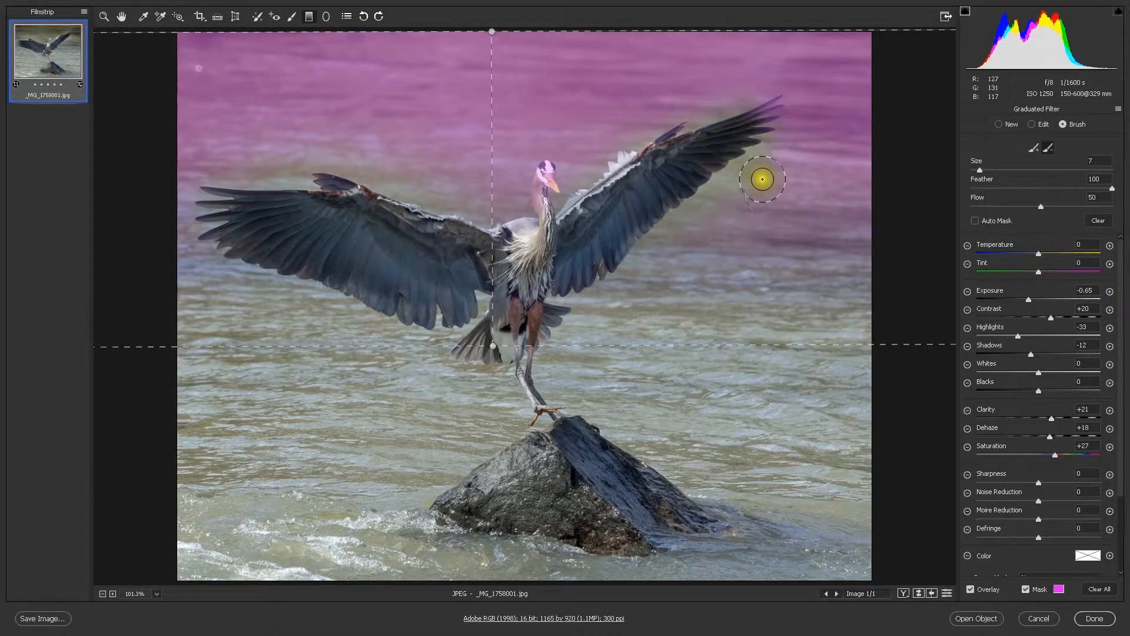
- Paint the filter mask back over the water below the right wing, and touch up the wing's upper edge with the erase brush at Size 1
key(alt)
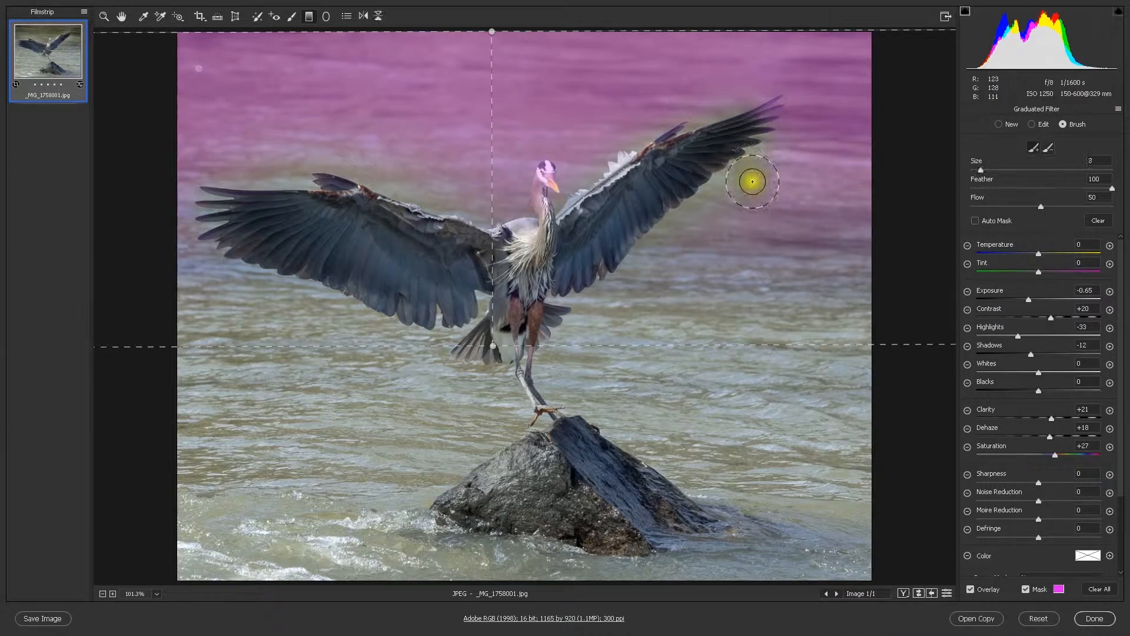
drag(754, 183, 642, 275)
key(bracketleft)
key(bracketleft)
key(bracketleft)
key(bracketleft)
key(bracketleft)
click(694, 115)
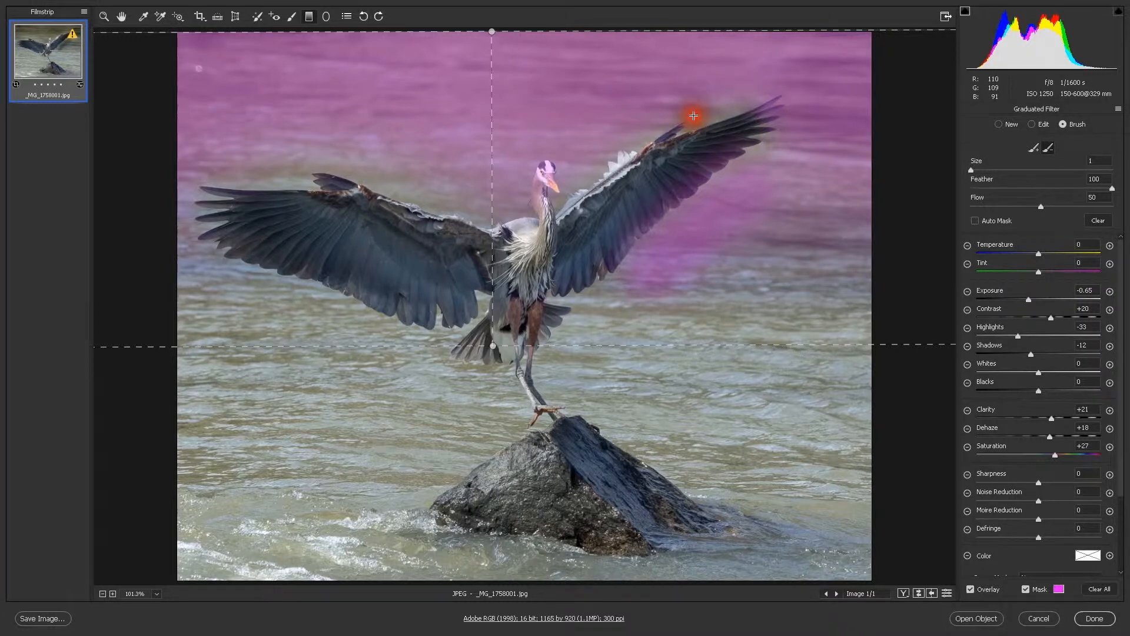
drag(699, 120, 738, 97)
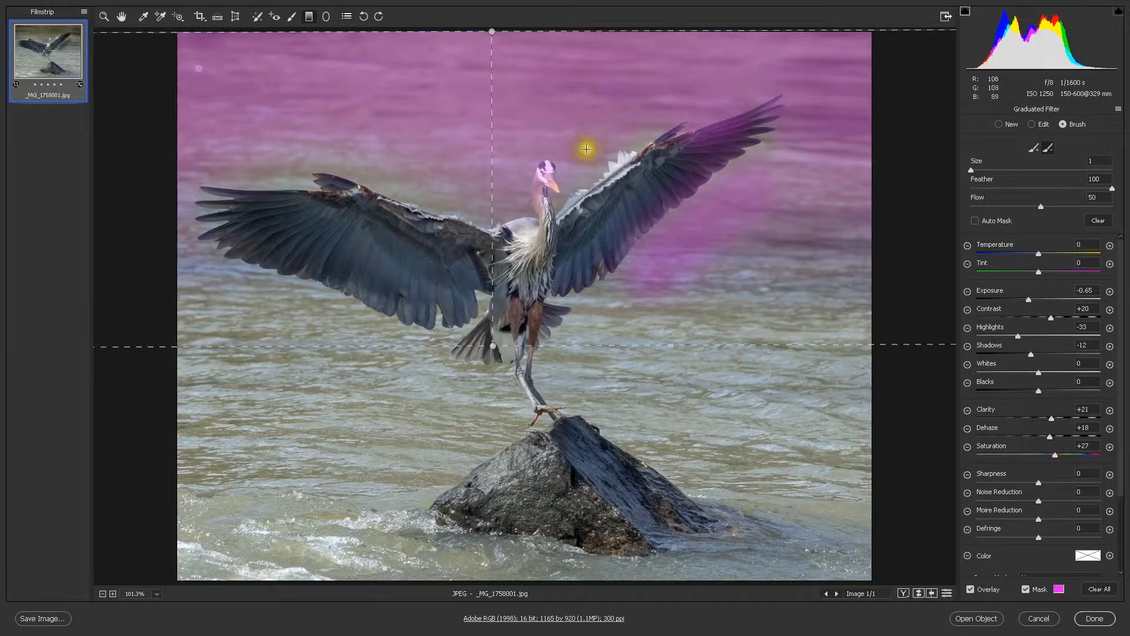
drag(577, 165, 587, 145)
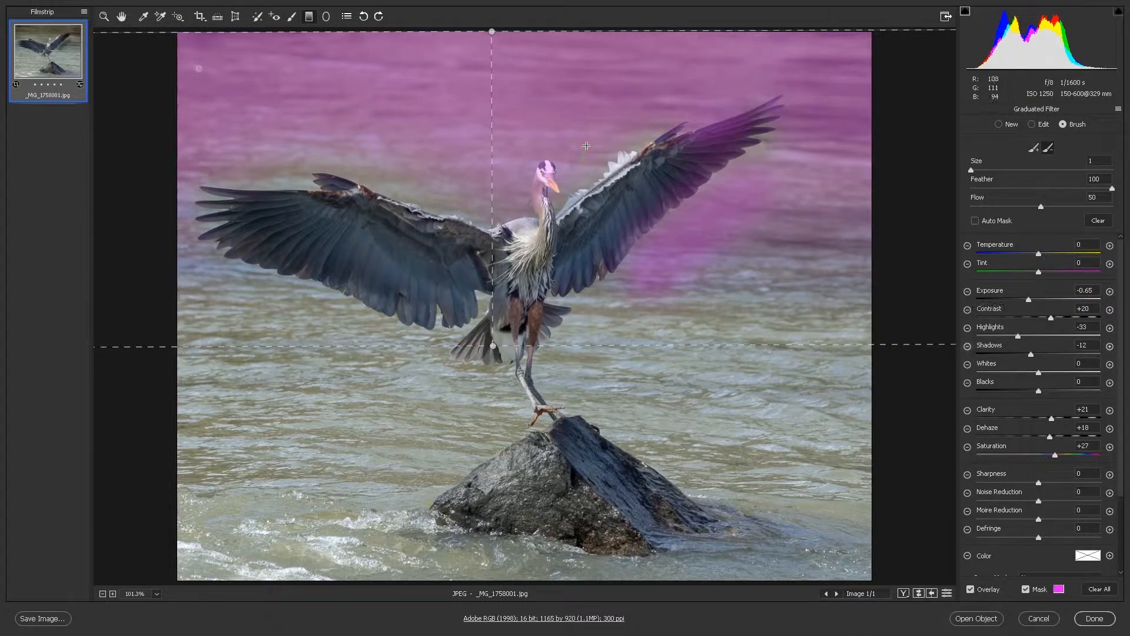
- Add the filter mask back above the right wing and erase it from the water below that wing at Size 7
key(alt)
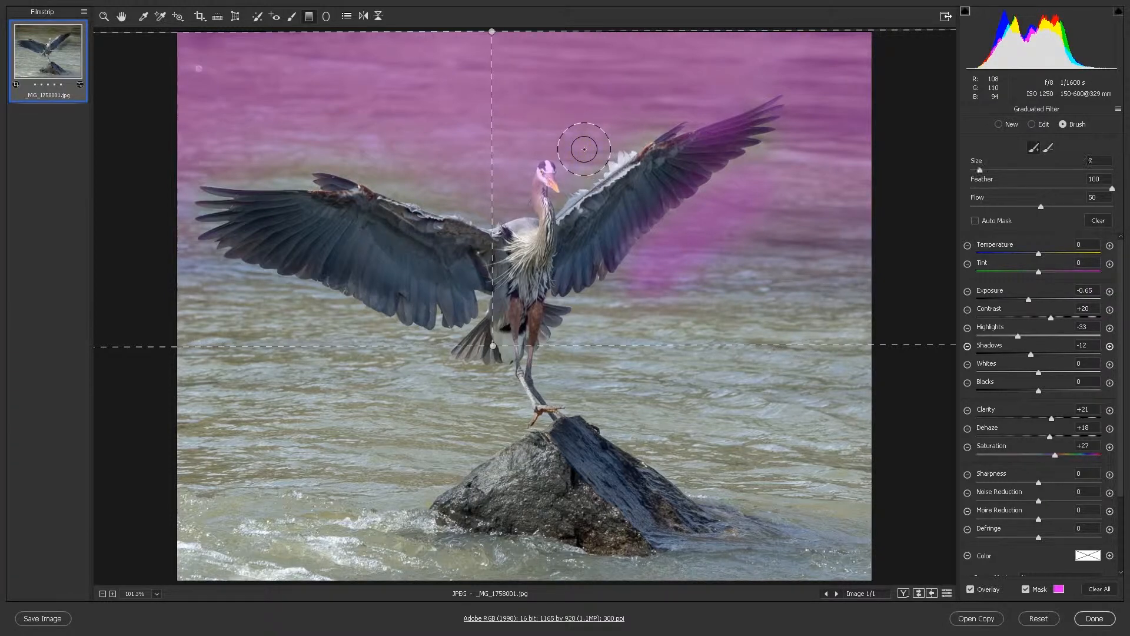
mouse_move(584, 149)
mouse_down()
mouse_move(575, 164)
mouse_move(657, 109)
mouse_up()
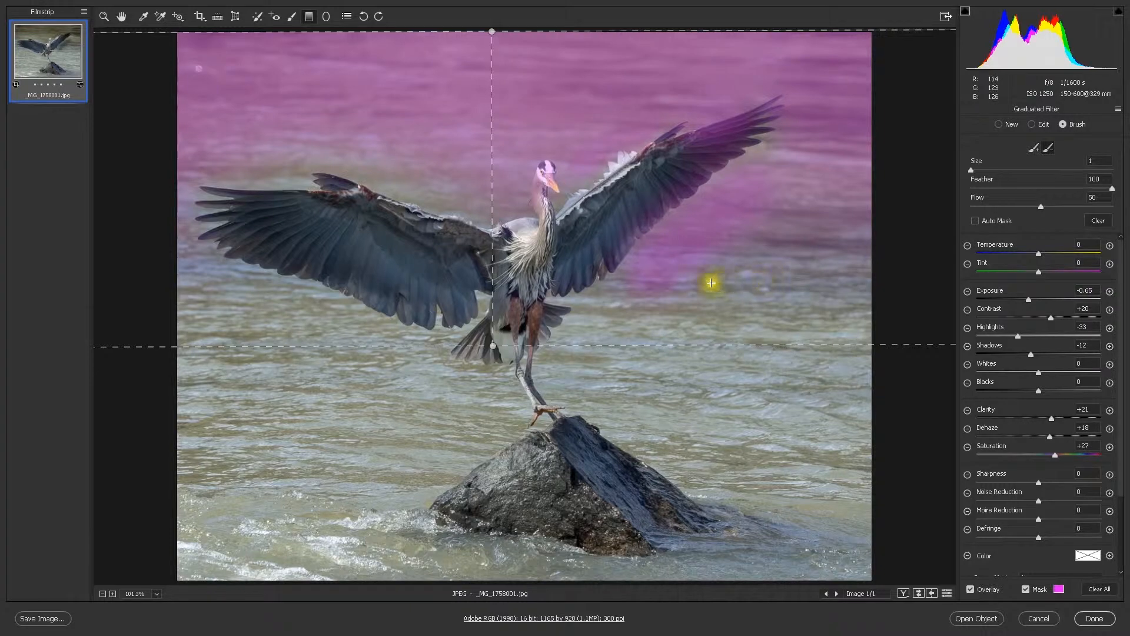
drag(636, 293, 675, 253)
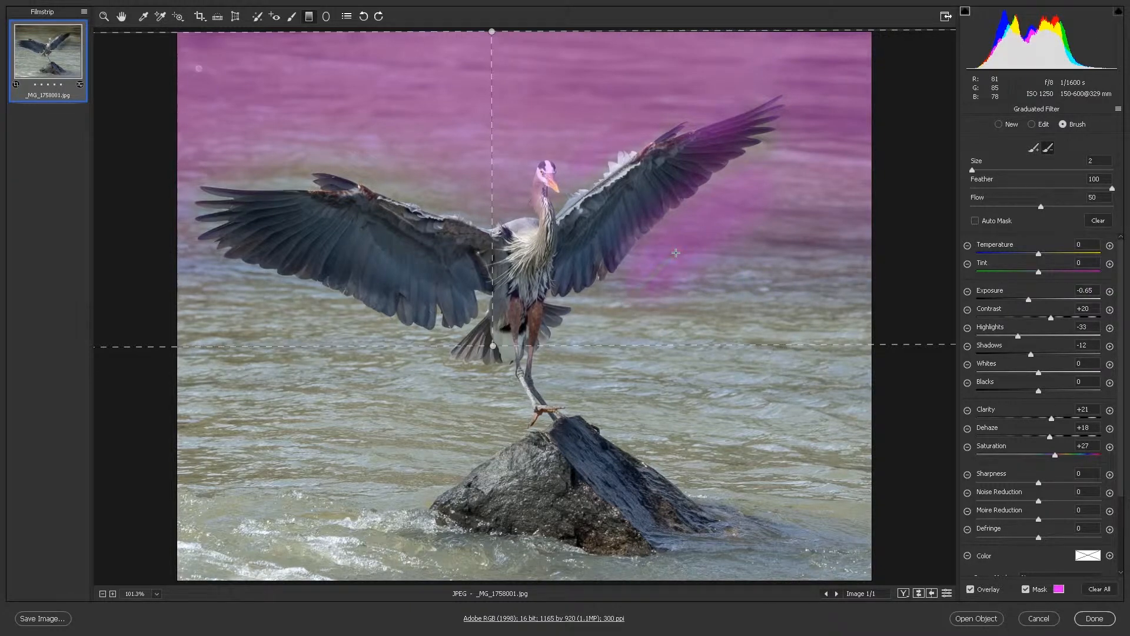
mouse_move(654, 285)
mouse_down()
mouse_move(685, 254)
mouse_move(711, 240)
mouse_move(693, 264)
mouse_move(767, 211)
mouse_move(731, 206)
mouse_move(640, 287)
mouse_move(762, 169)
mouse_up()
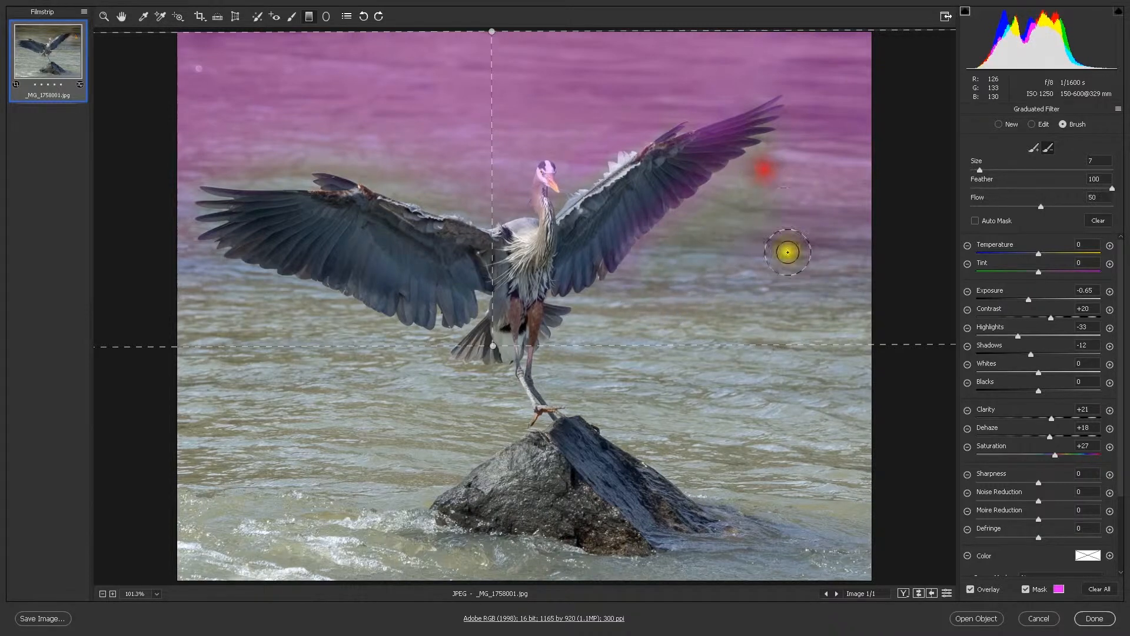
- Hide the mask and clear all Graduated Filter edits
click(1026, 589)
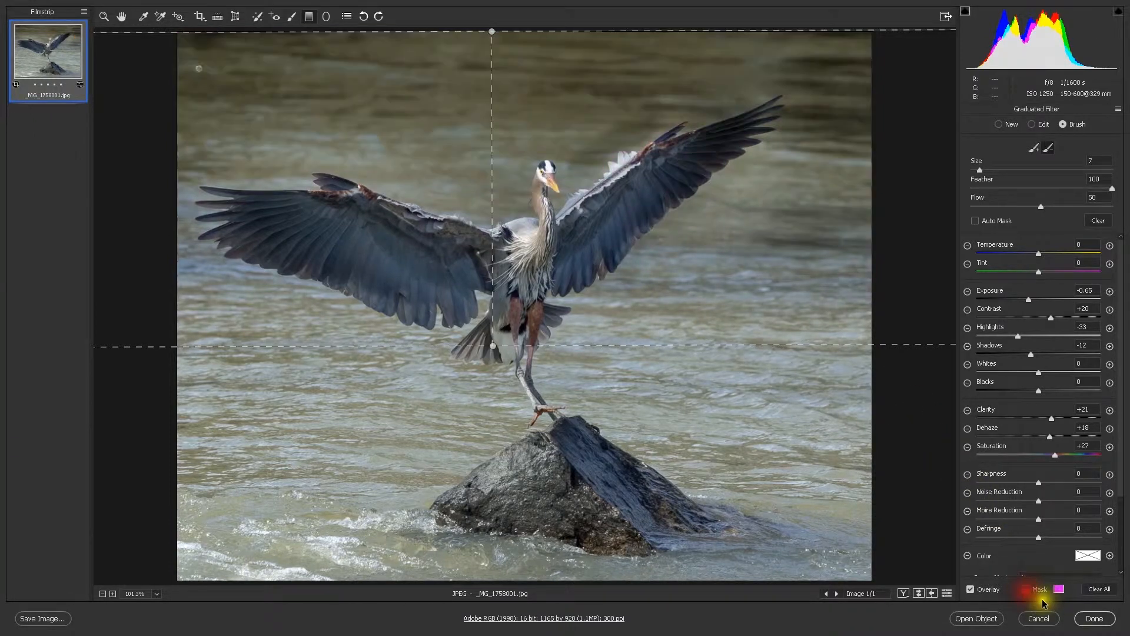
click(1094, 588)
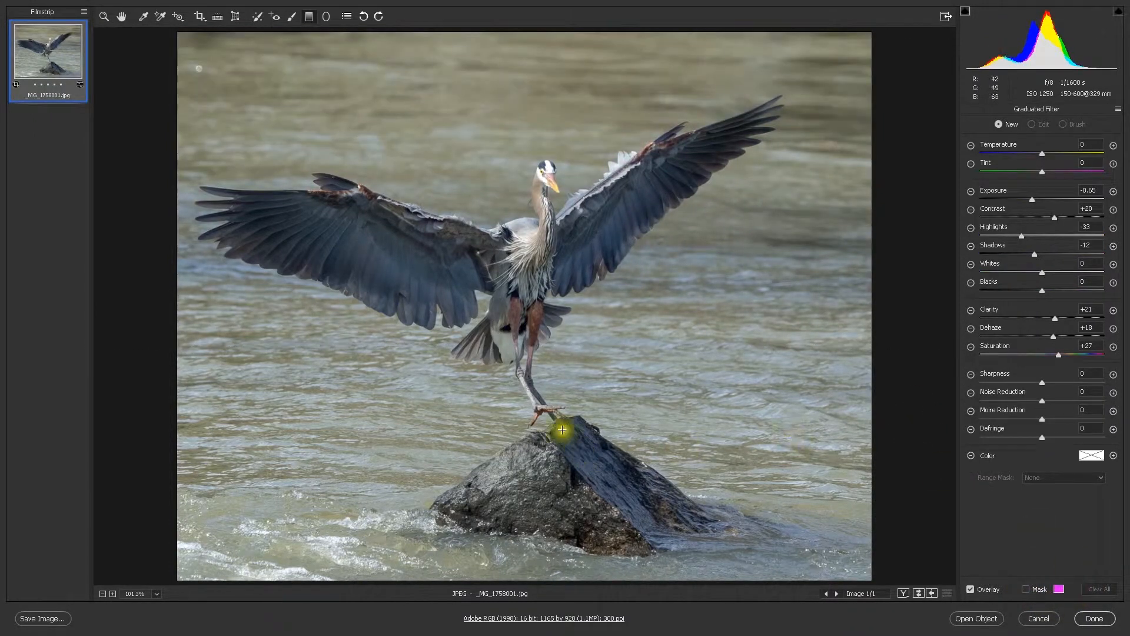
- Draw an elliptical Radial Filter beside the heron's neck and move it down over the bird's body
click(327, 21)
drag(516, 216, 546, 268)
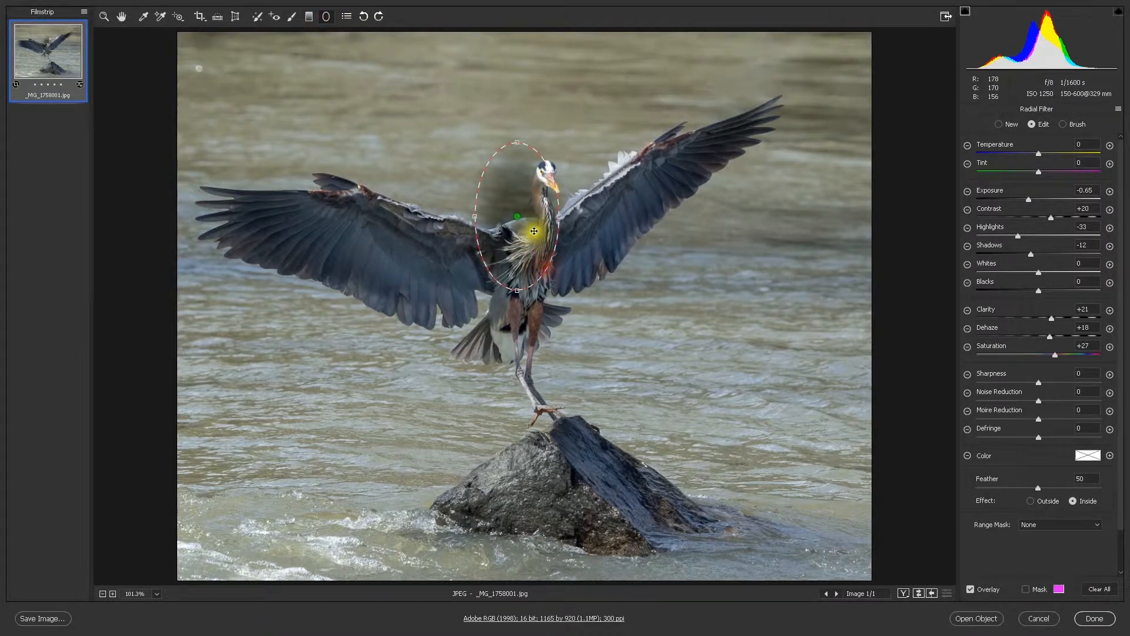
drag(518, 215, 523, 286)
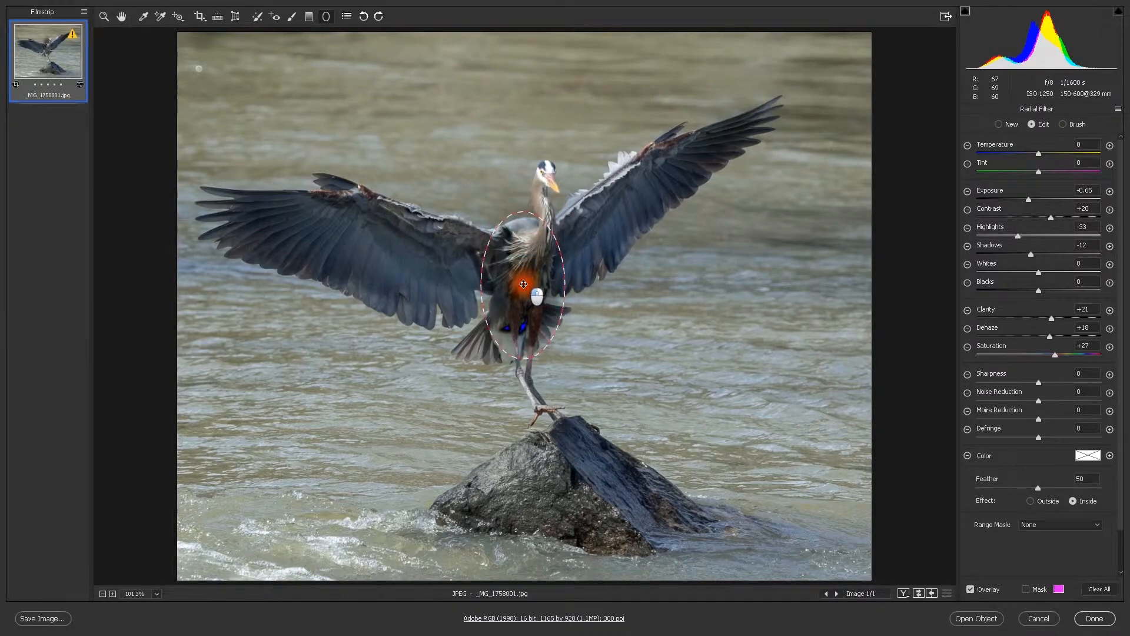
- Set the Radial Filter's Exposure to +0.50, Blacks to +29 and Shadows to +31
click(1027, 204)
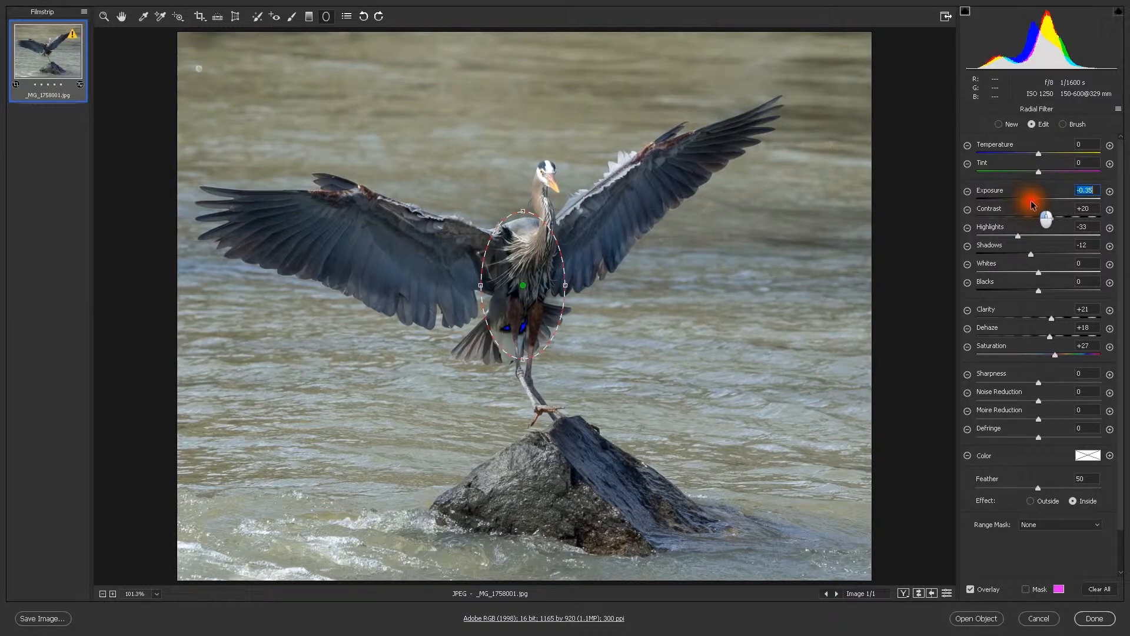
drag(1042, 204, 1045, 204)
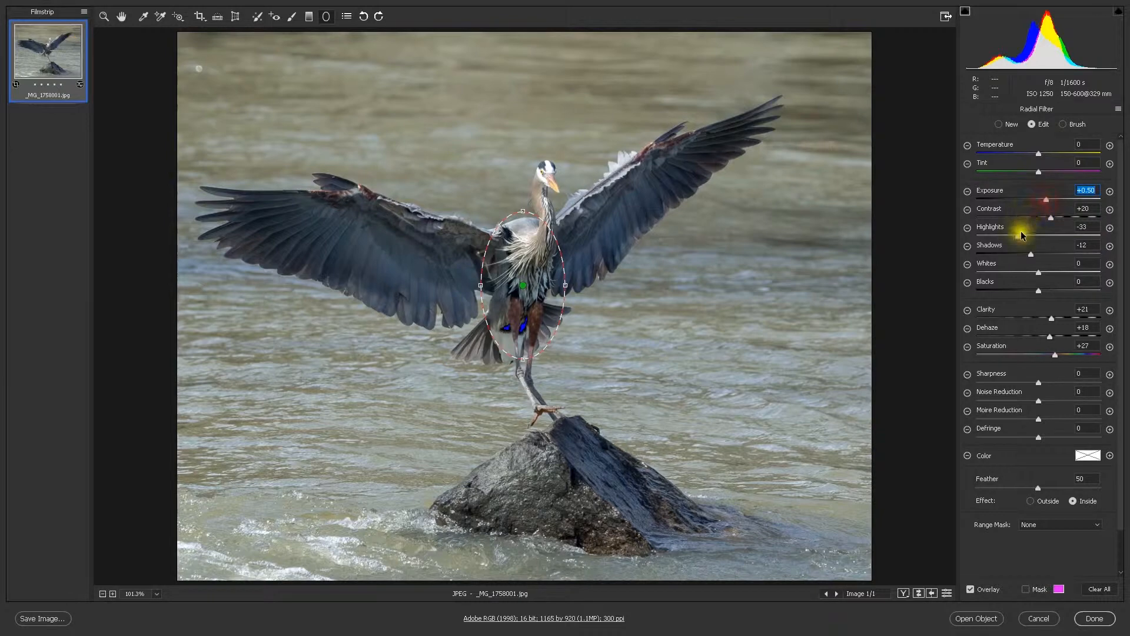
drag(1040, 295, 1054, 293)
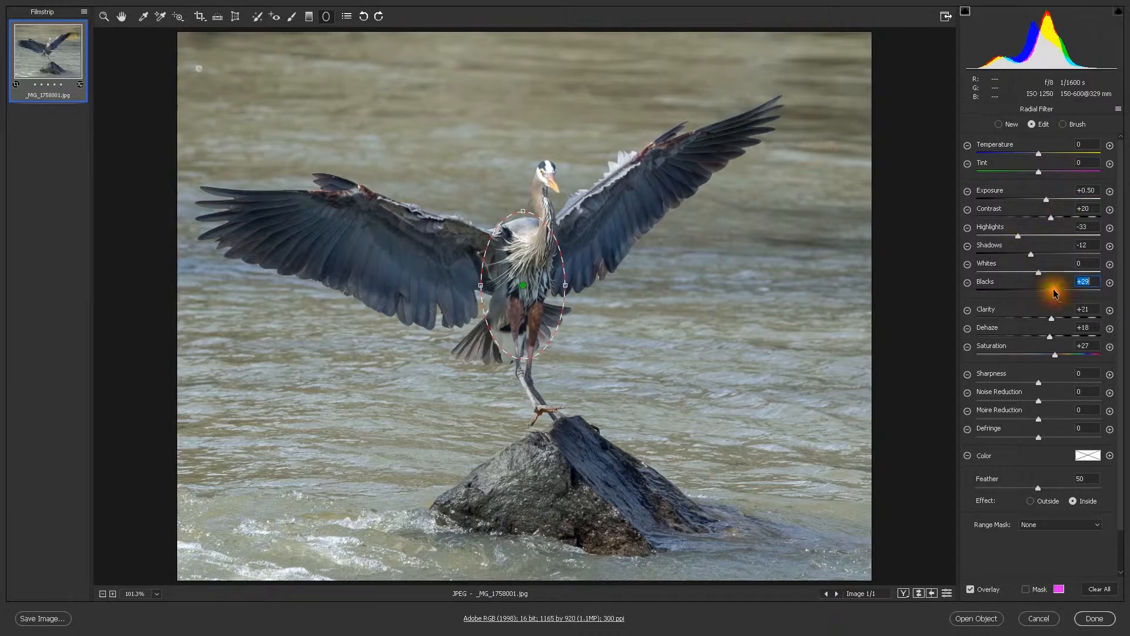
drag(1037, 253, 1055, 256)
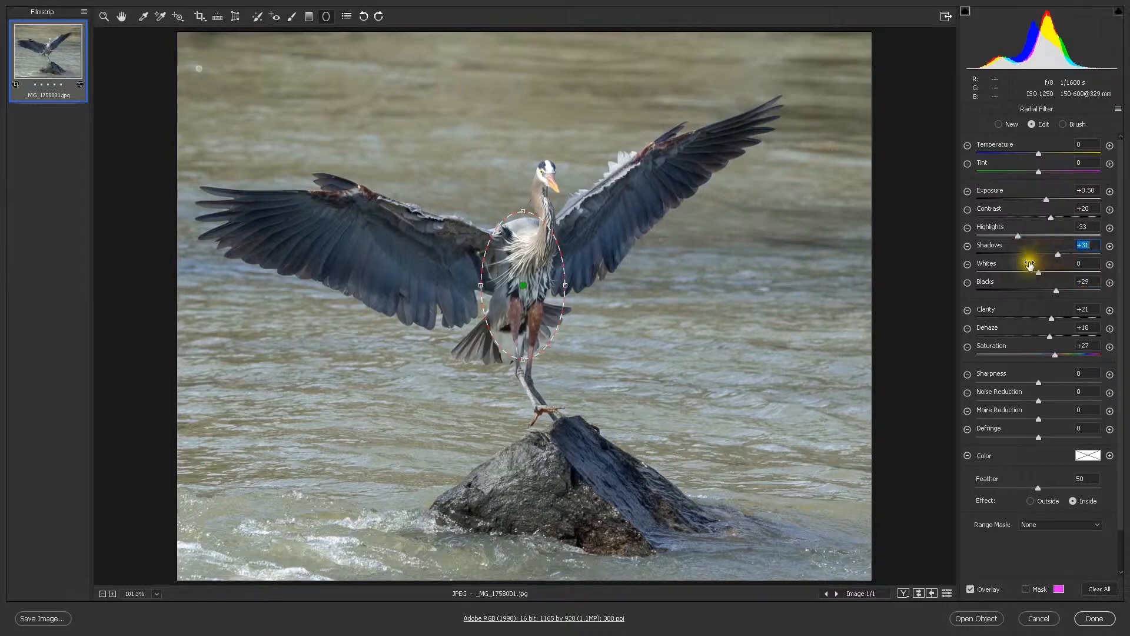
- Toggle the Radial Filter overlay to view the effect without its outline, and clear all Radial Filter edits
click(970, 589)
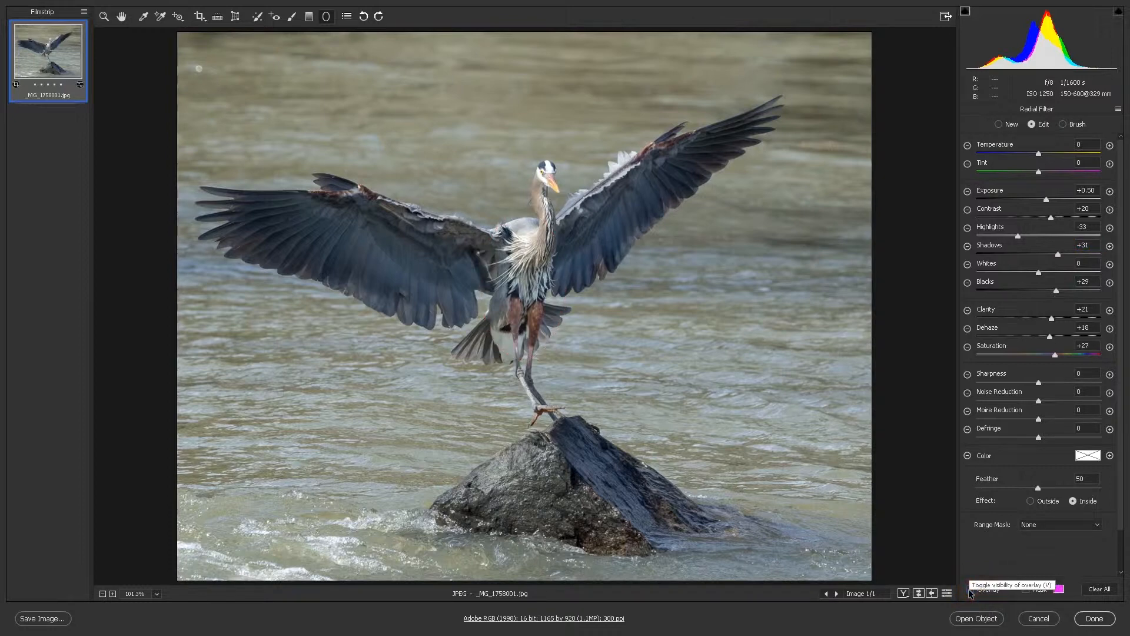
click(1025, 561)
click(970, 588)
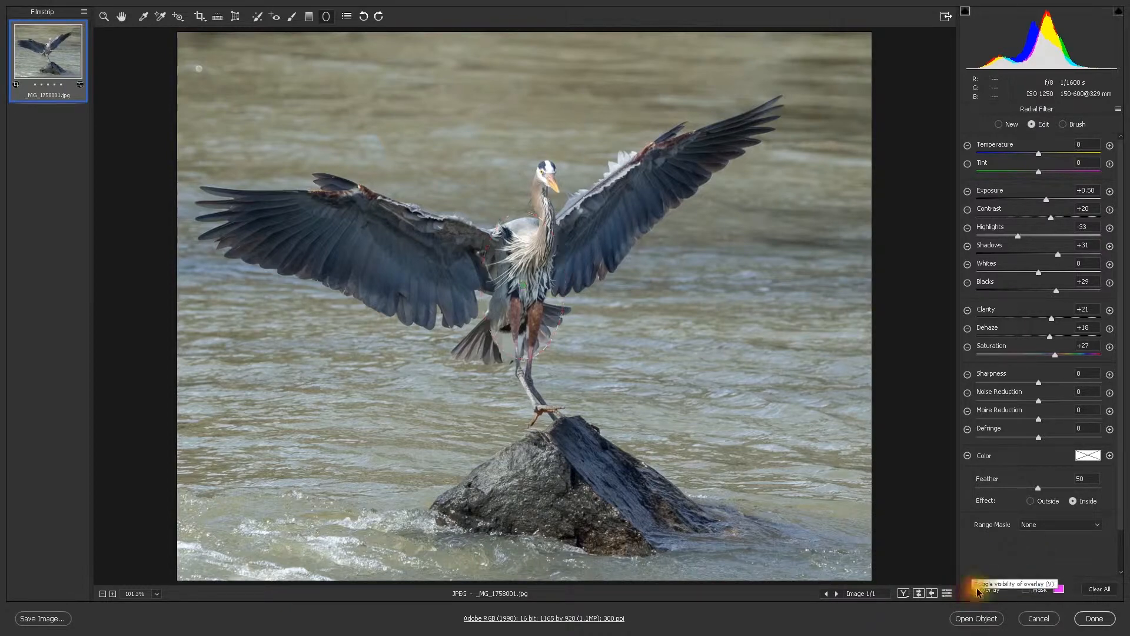
click(1098, 588)
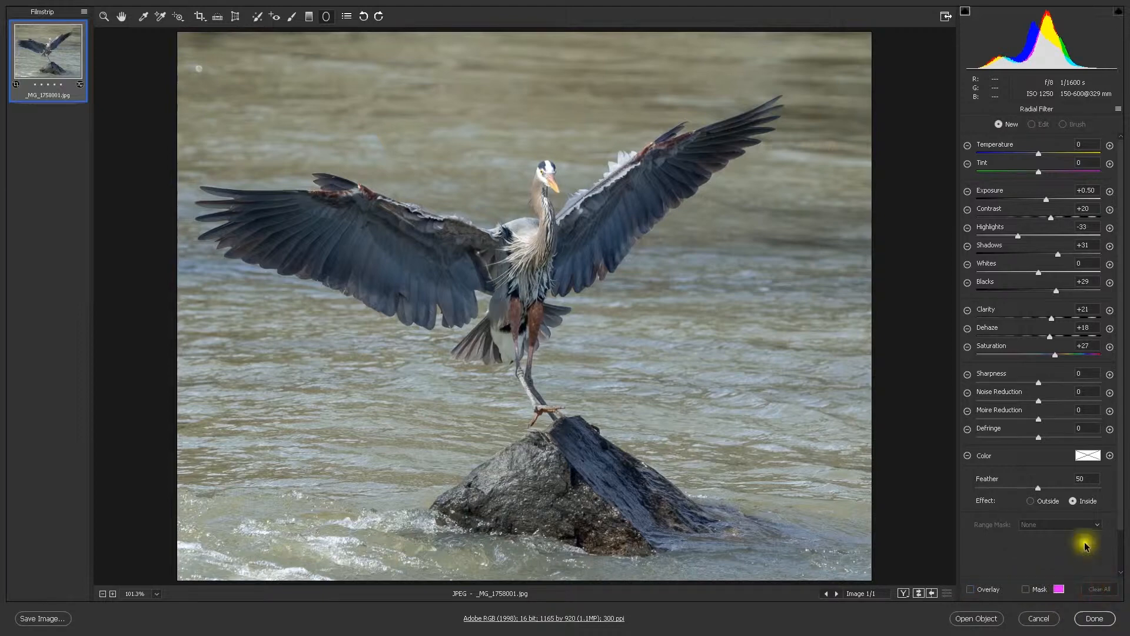
- Review the General, File Handling and Performance preferences, including the JPEG handling choices, and close the preferences
click(346, 17)
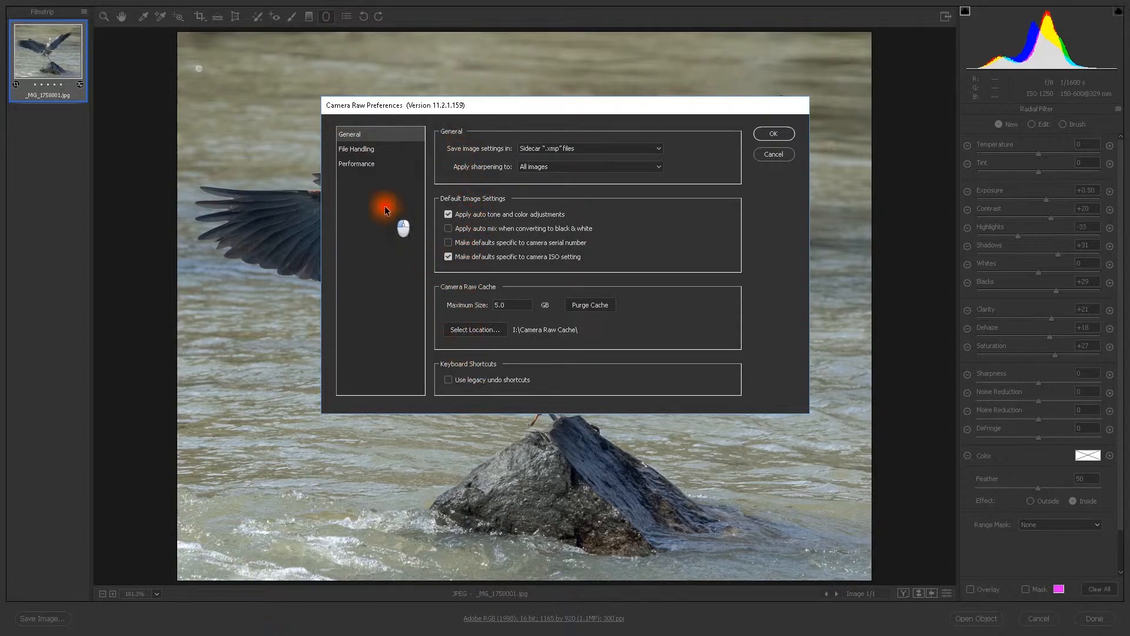
click(355, 152)
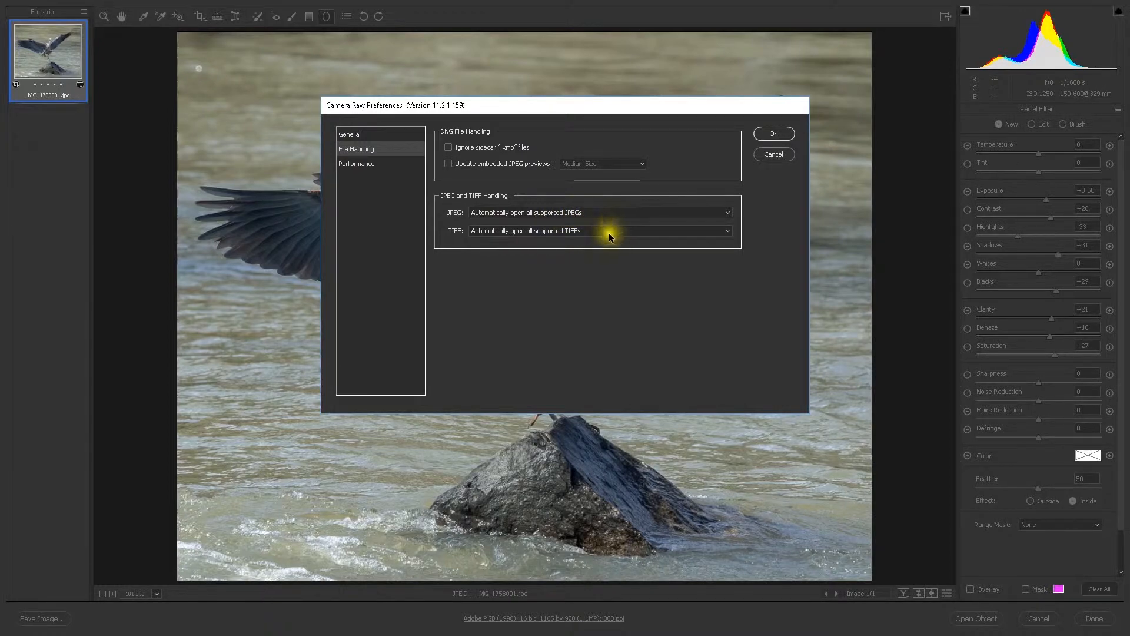
click(727, 215)
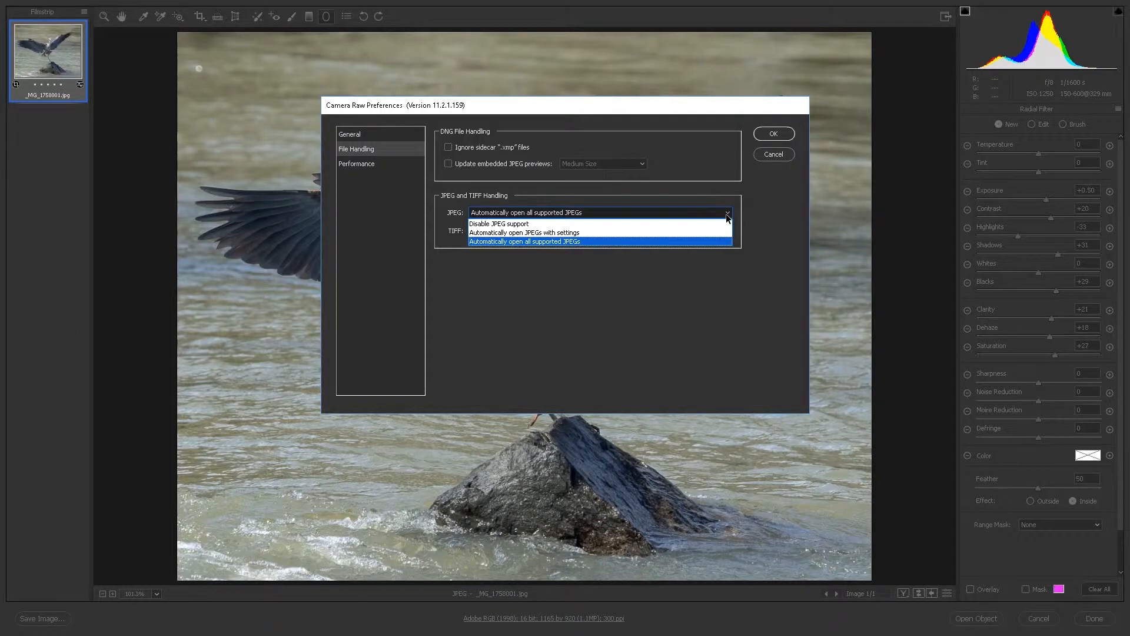
click(728, 215)
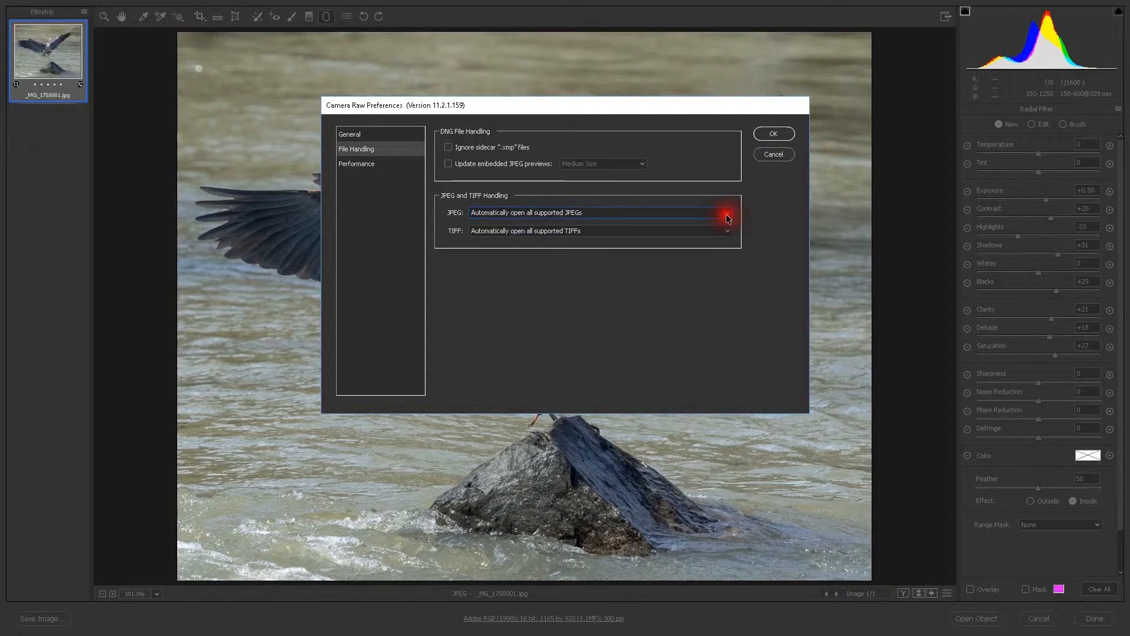
click(366, 170)
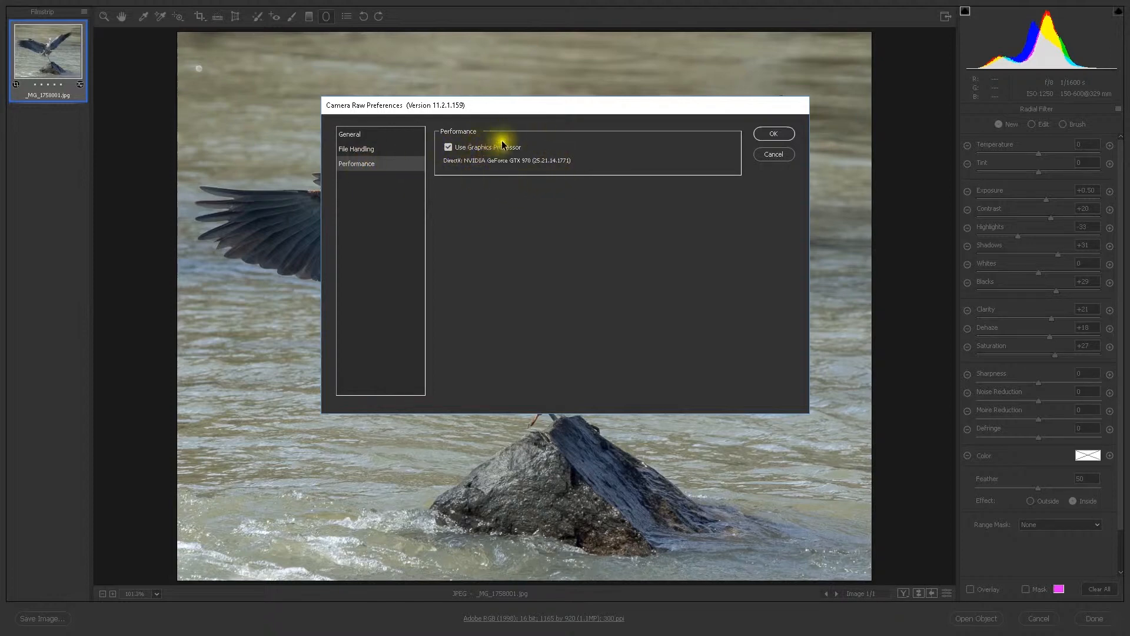
click(768, 134)
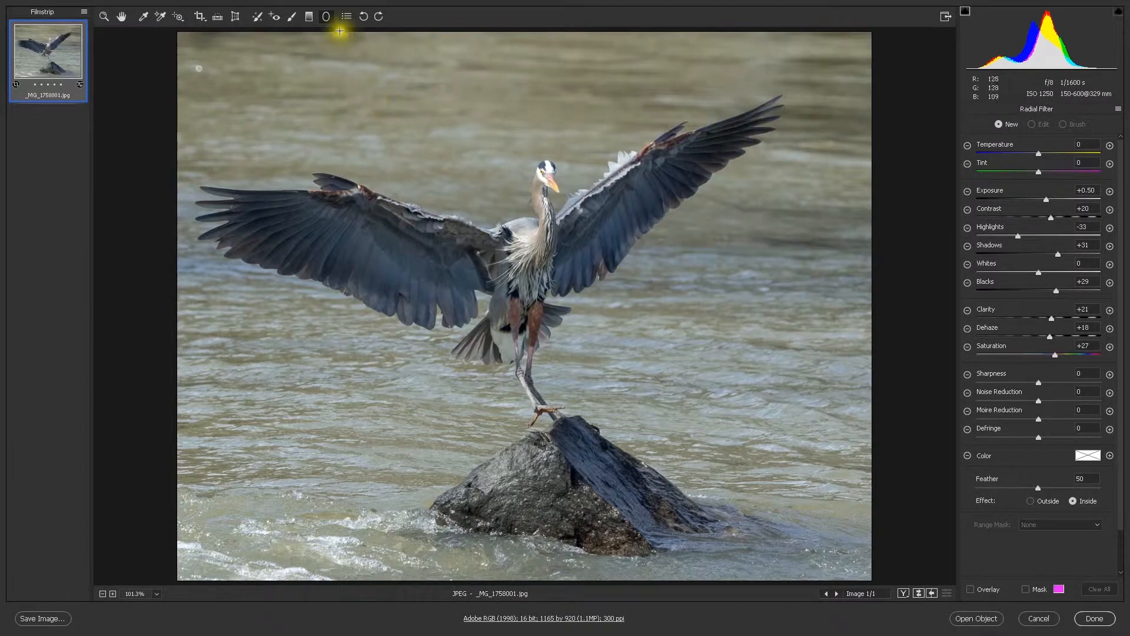
- Rotate the photo through a full turn counterclockwise in 90° increments and through a full turn clockwise
click(365, 18)
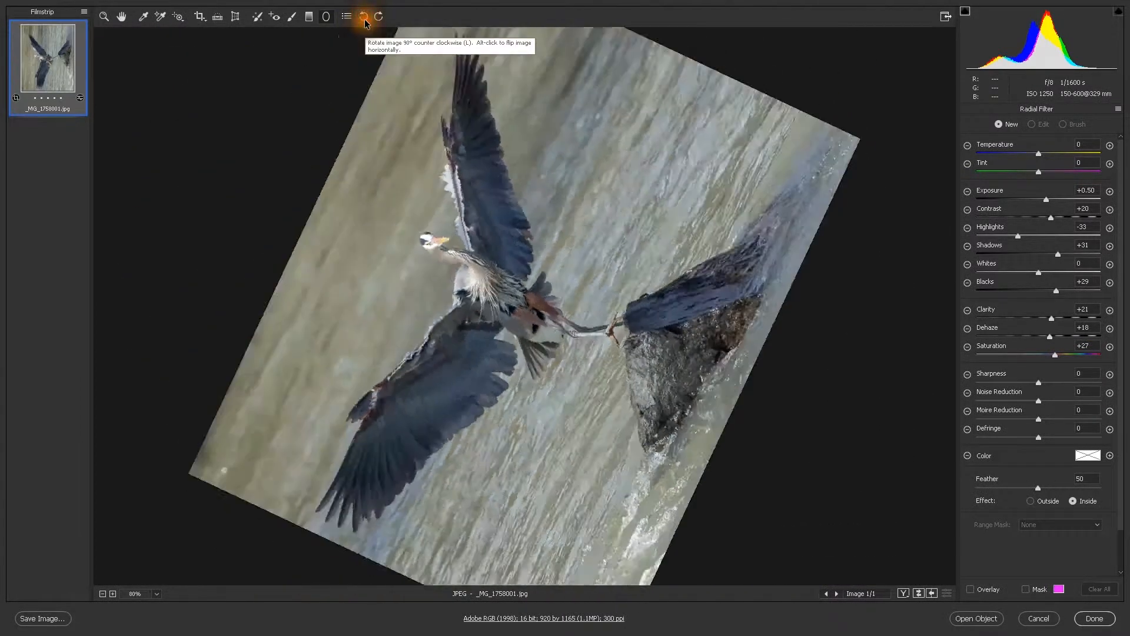
click(365, 17)
click(365, 18)
click(365, 18)
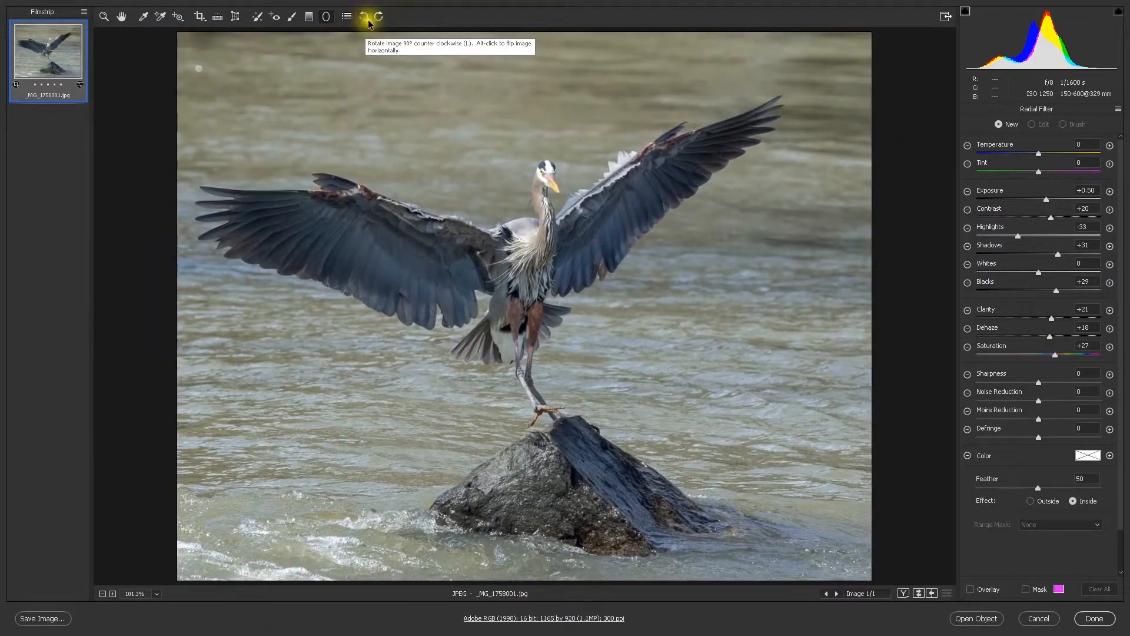
click(380, 21)
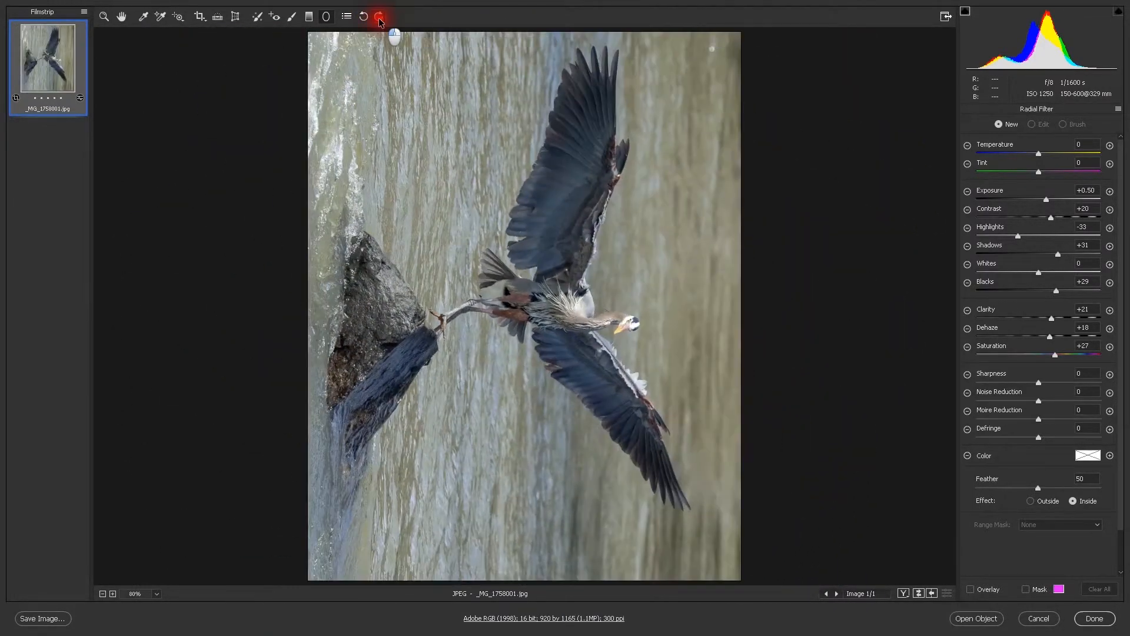
click(380, 22)
click(380, 22)
click(380, 21)
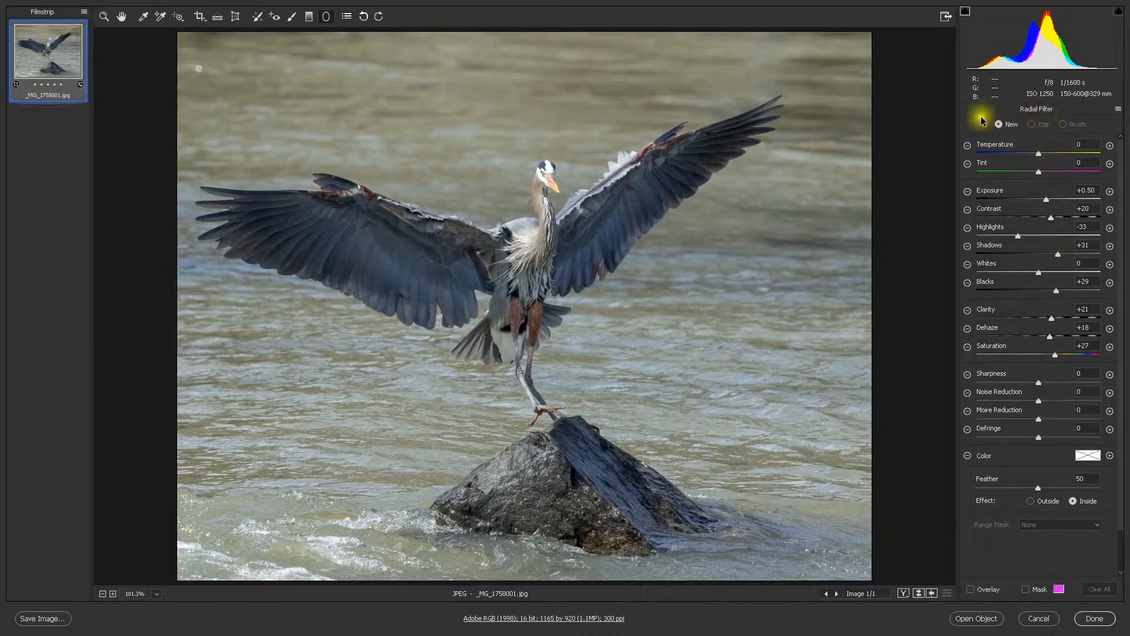
- Leave the Radial Filter and set the Basic adjustments Temperature to -4, Tint to -10, Exposure to +0.20 and Contrast to +8
click(105, 20)
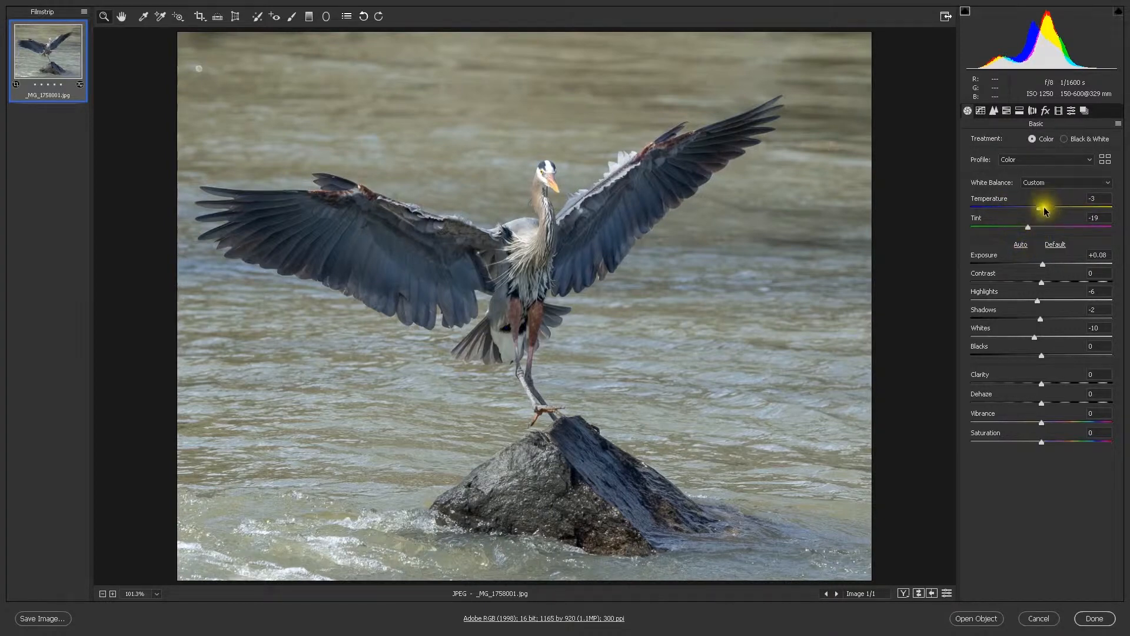
mouse_move(1039, 207)
mouse_down()
mouse_move(1029, 208)
mouse_move(1039, 210)
mouse_up()
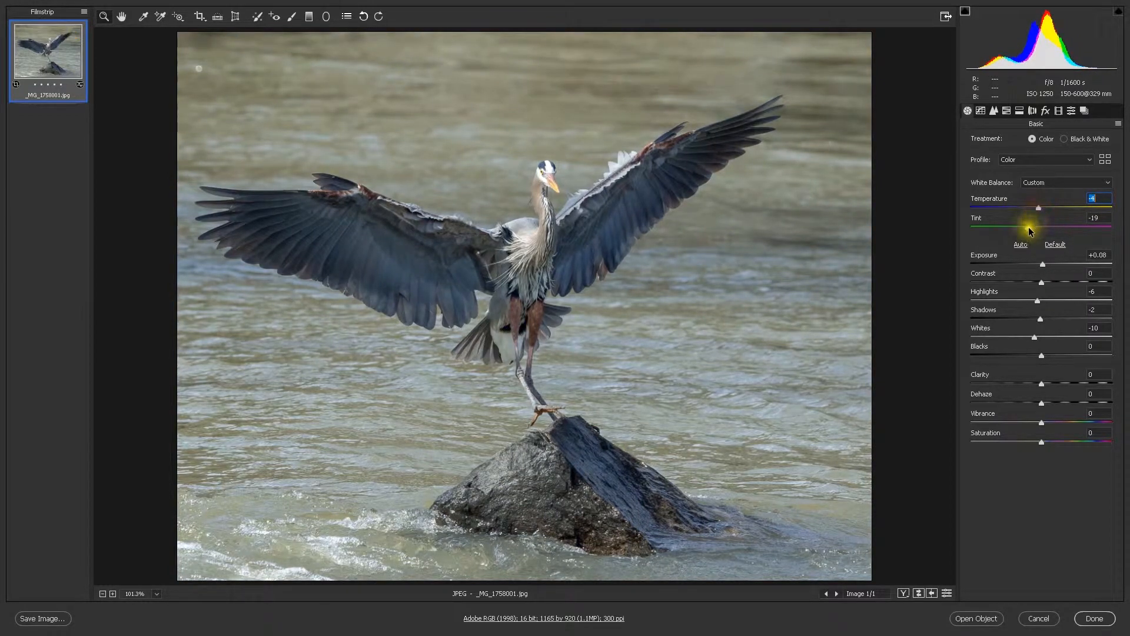
mouse_move(1040, 230)
mouse_down()
mouse_move(1022, 229)
mouse_move(1039, 229)
mouse_up()
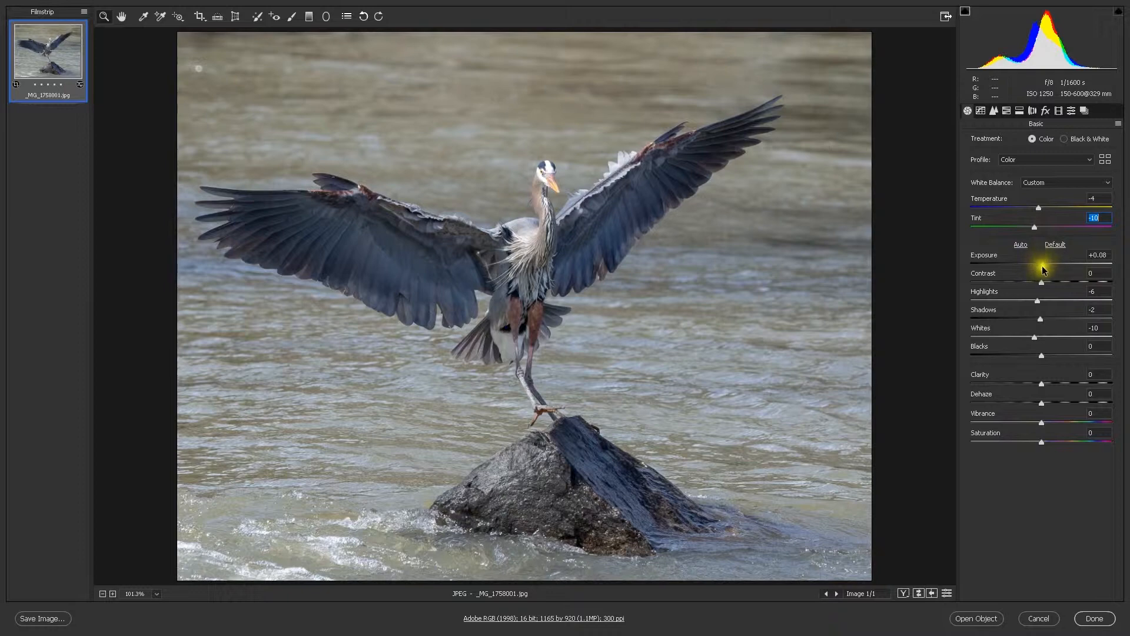
drag(1042, 264, 1044, 269)
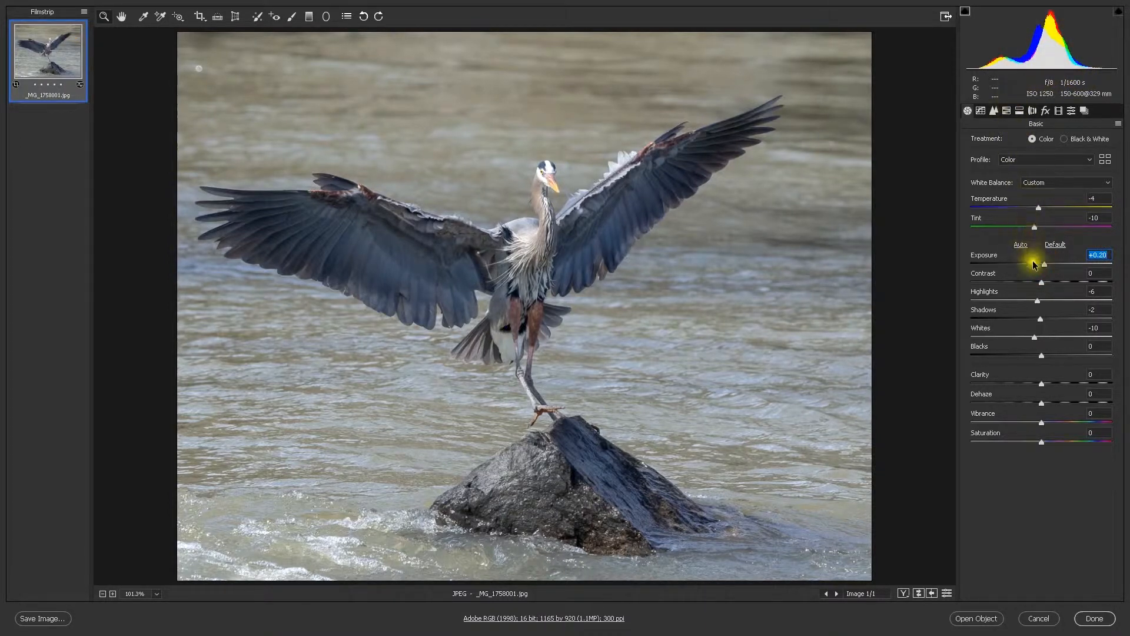
drag(1042, 283, 1051, 285)
drag(1047, 280, 1046, 281)
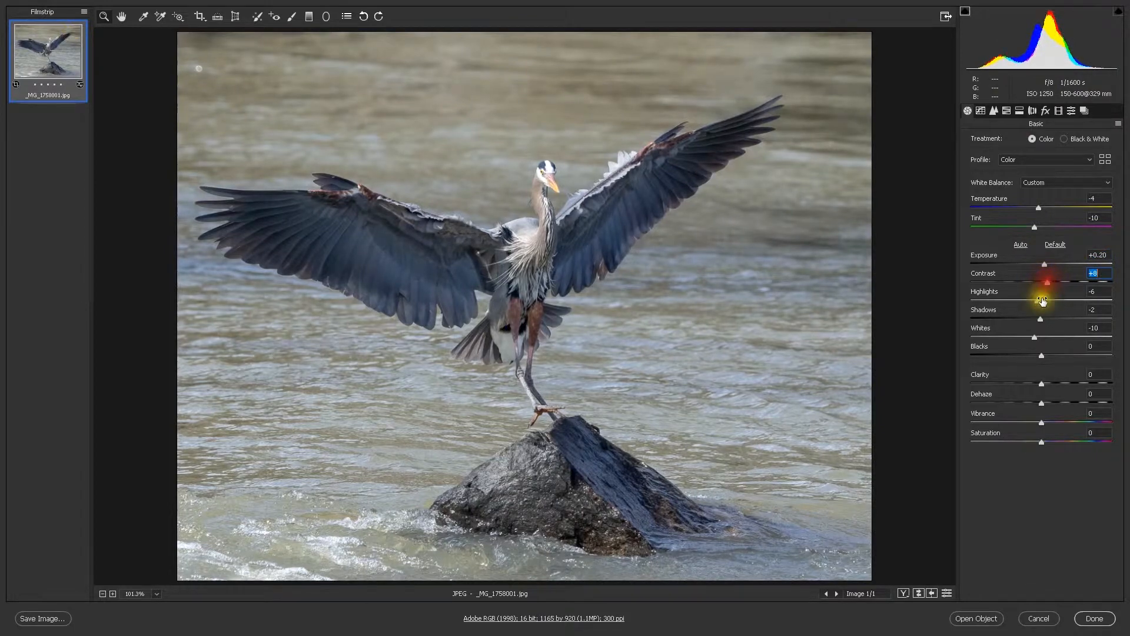
- Preview the highlight clipping and set Shadows to -18
click(1039, 303)
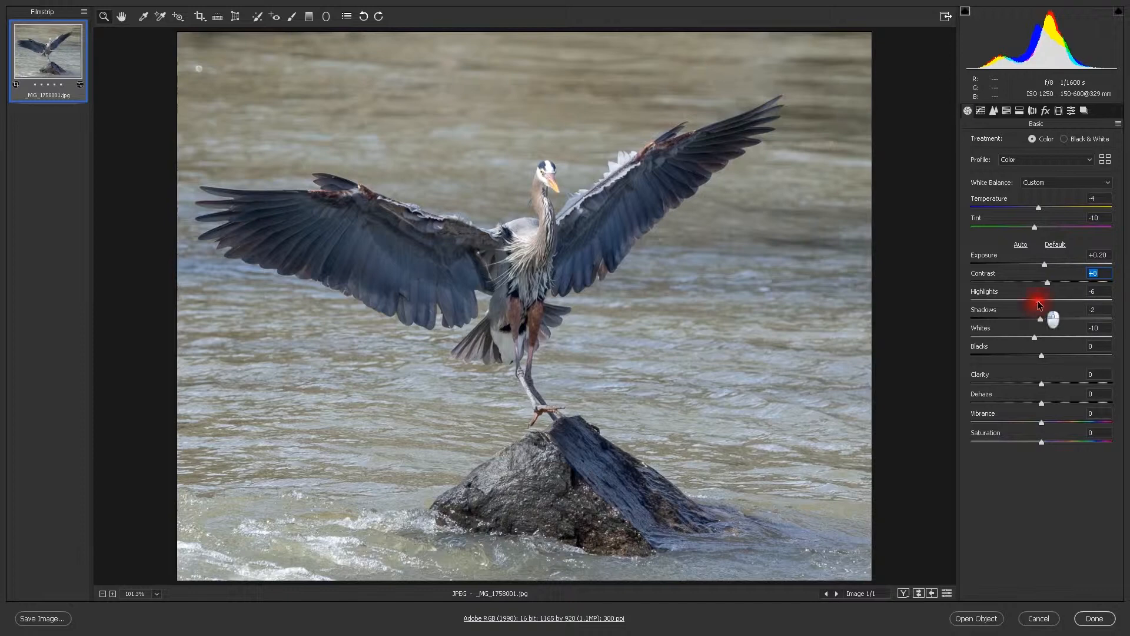
alt+click(1039, 303)
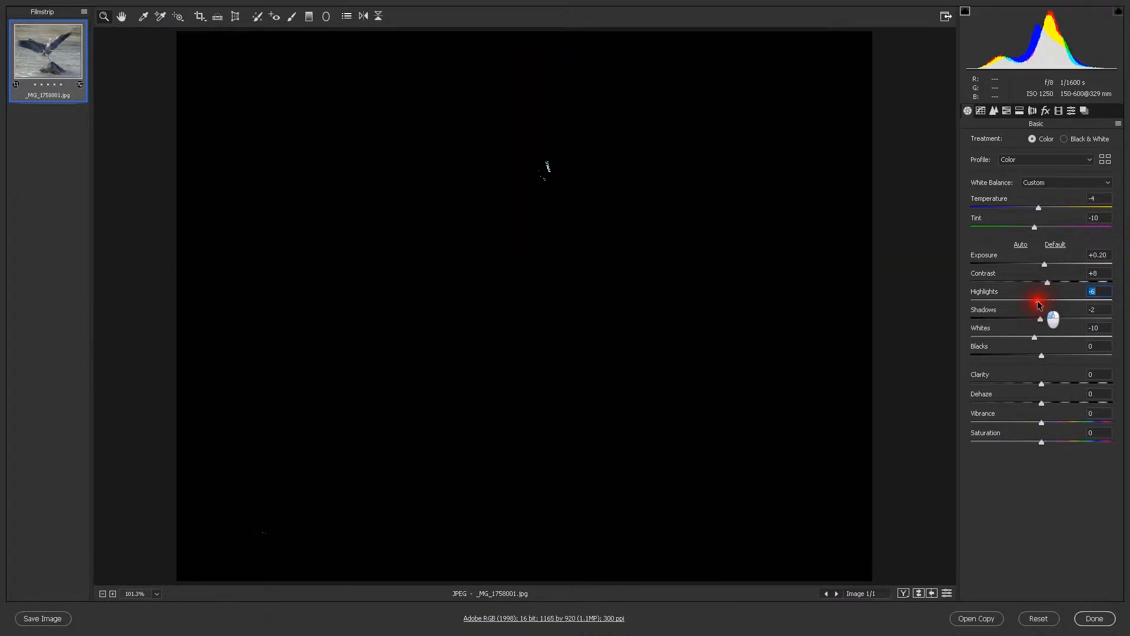
mouse_move(1039, 304)
mouse_down()
mouse_move(1042, 320)
mouse_move(1065, 319)
mouse_move(993, 316)
mouse_move(1029, 315)
mouse_up()
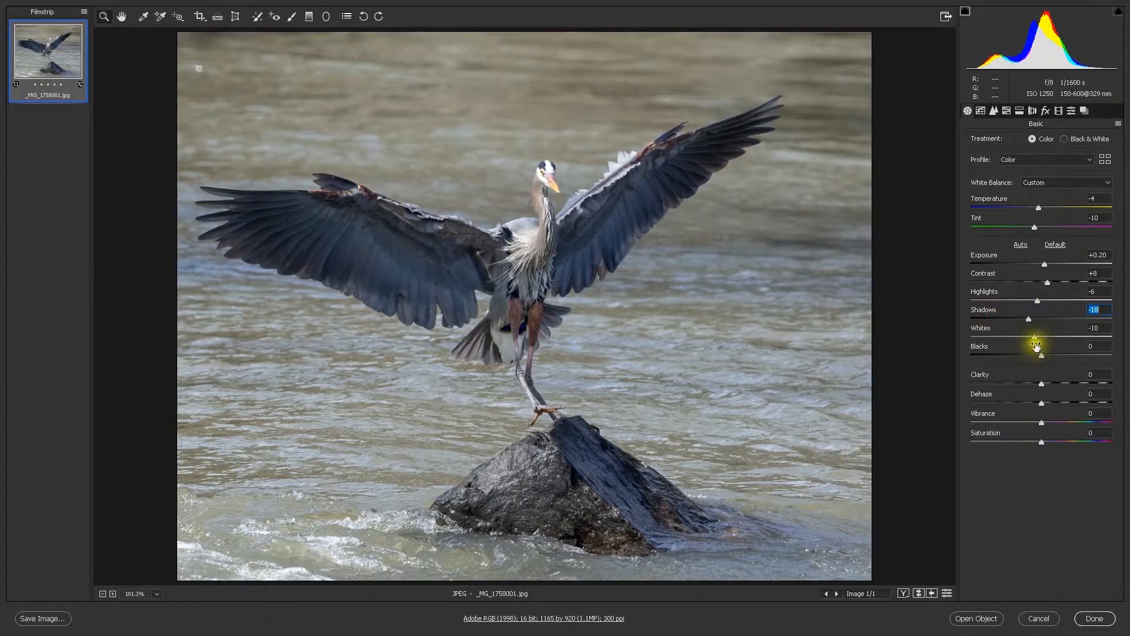
- Preview the clipping of the whites, set Whites to -33, and try Blacks at -14 before setting it to +13
click(1035, 339)
mouse_move(1035, 340)
mouse_down()
mouse_move(1055, 331)
mouse_move(1070, 340)
mouse_move(1035, 340)
mouse_up()
key(alt)
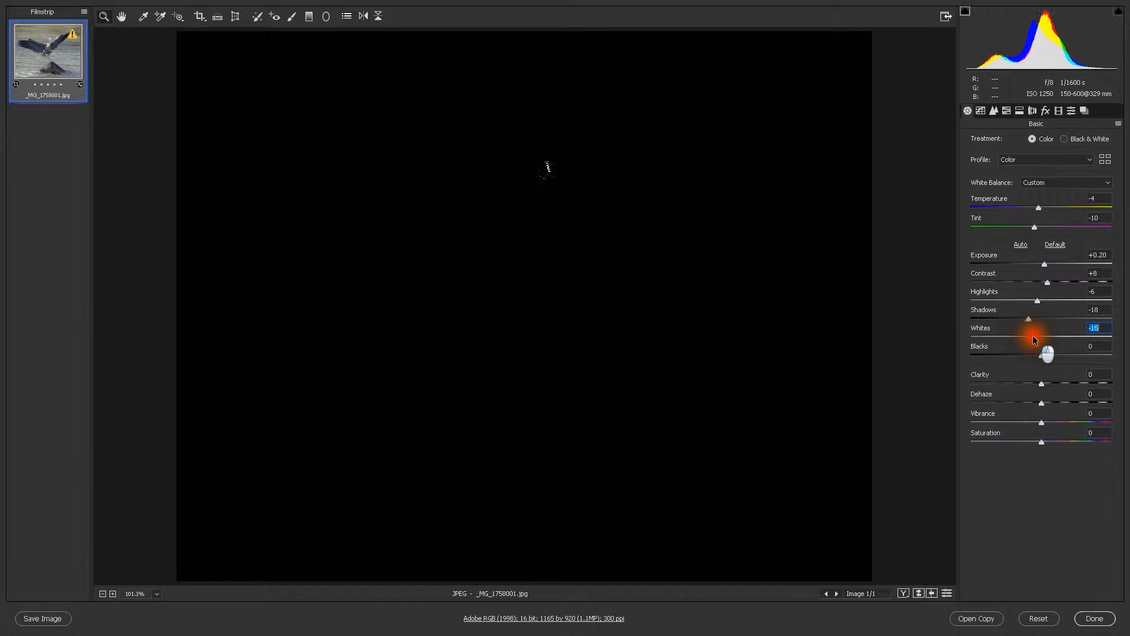
drag(1020, 334, 1019, 334)
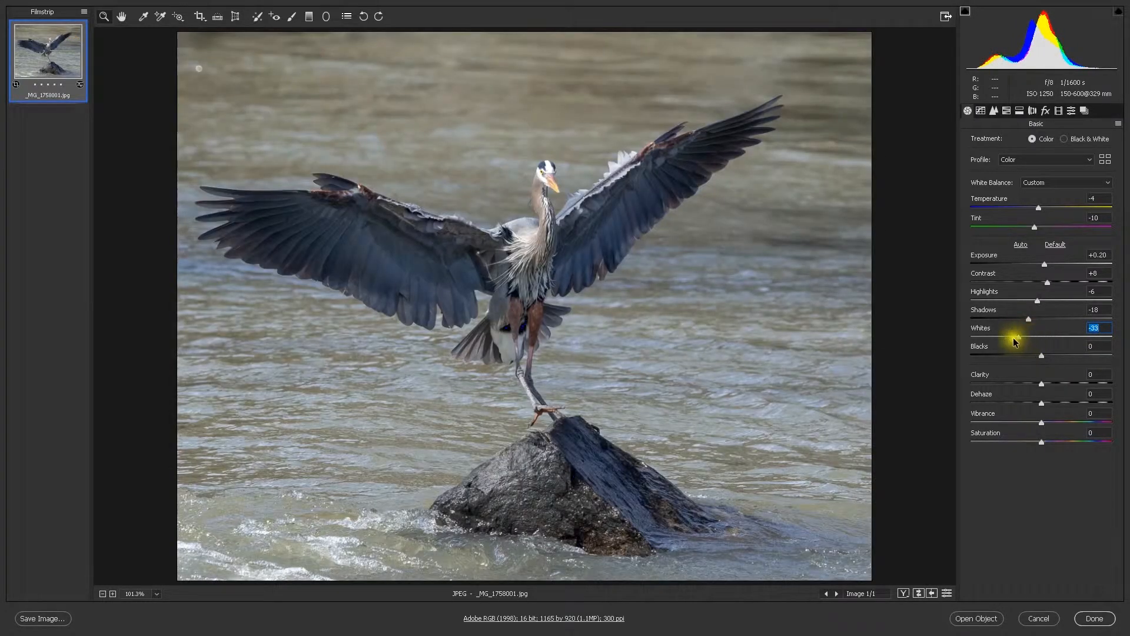
mouse_move(1040, 356)
mouse_down()
mouse_move(1058, 355)
mouse_move(1016, 355)
mouse_move(1030, 355)
mouse_up()
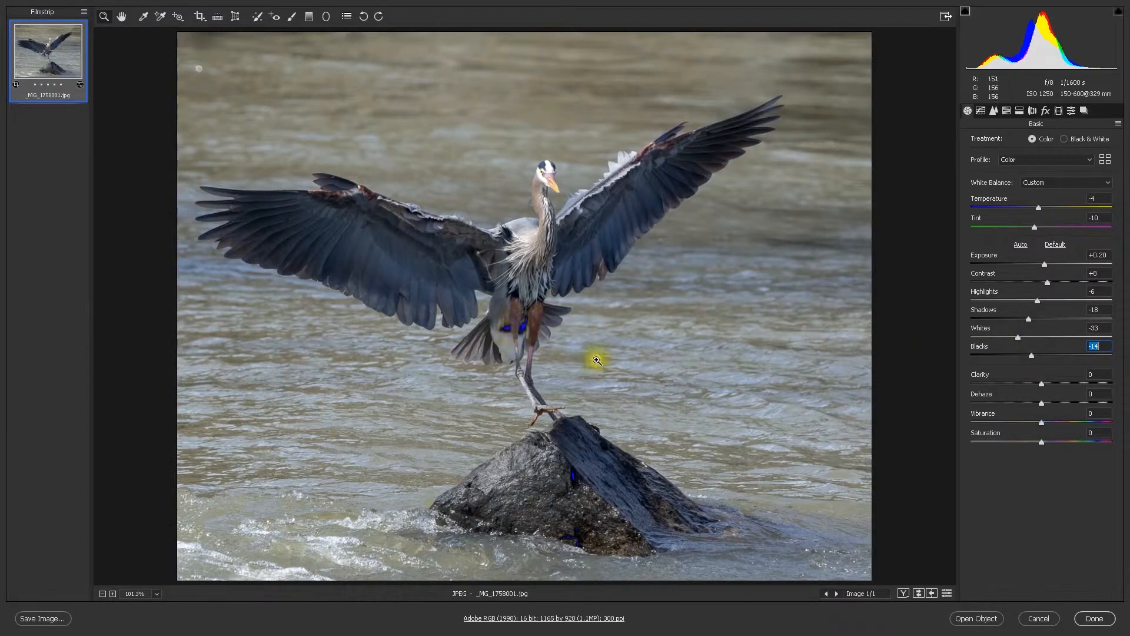
drag(1031, 355, 1050, 356)
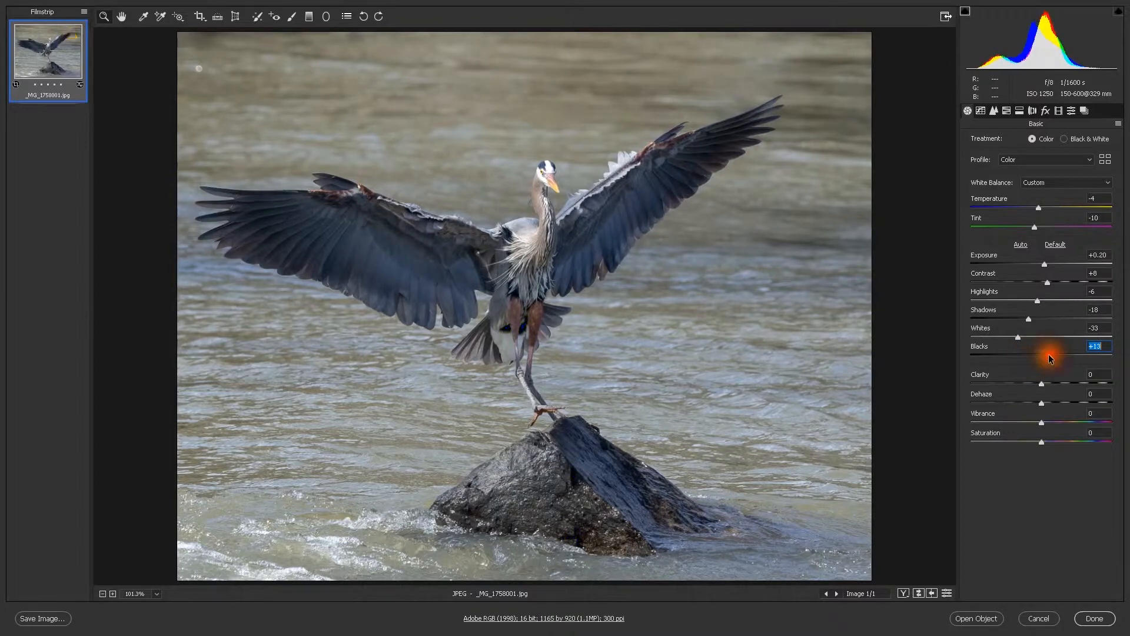
- Set Clarity to +14, Dehaze to +10, Vibrance to +12 and Saturation to +7
key(alt)
click(1043, 385)
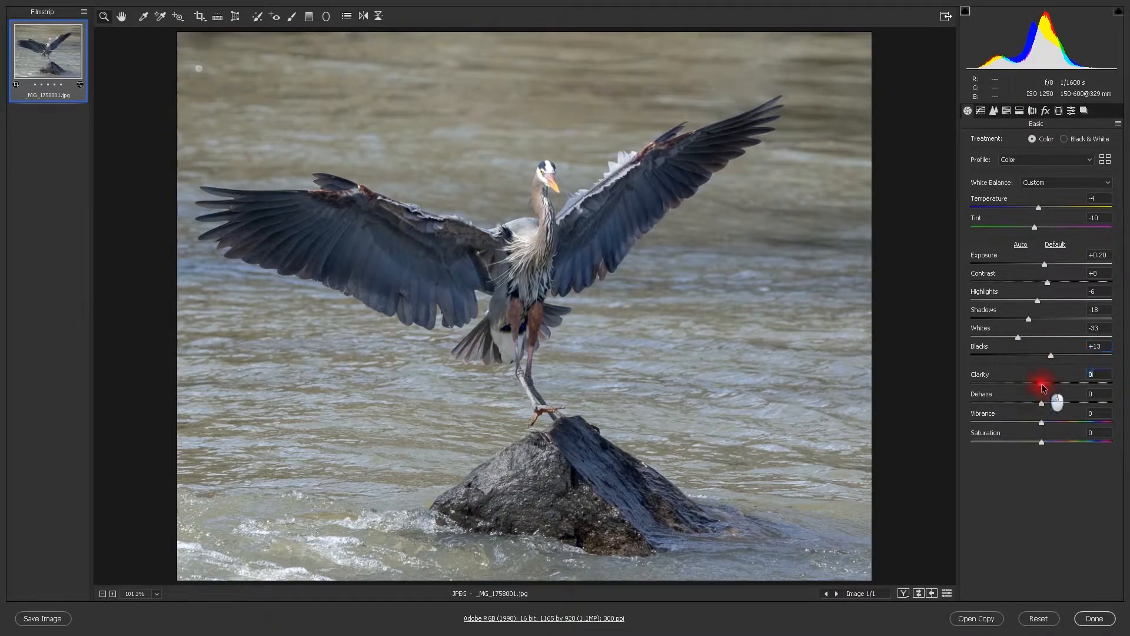
drag(1042, 384, 1044, 418)
click(1044, 424)
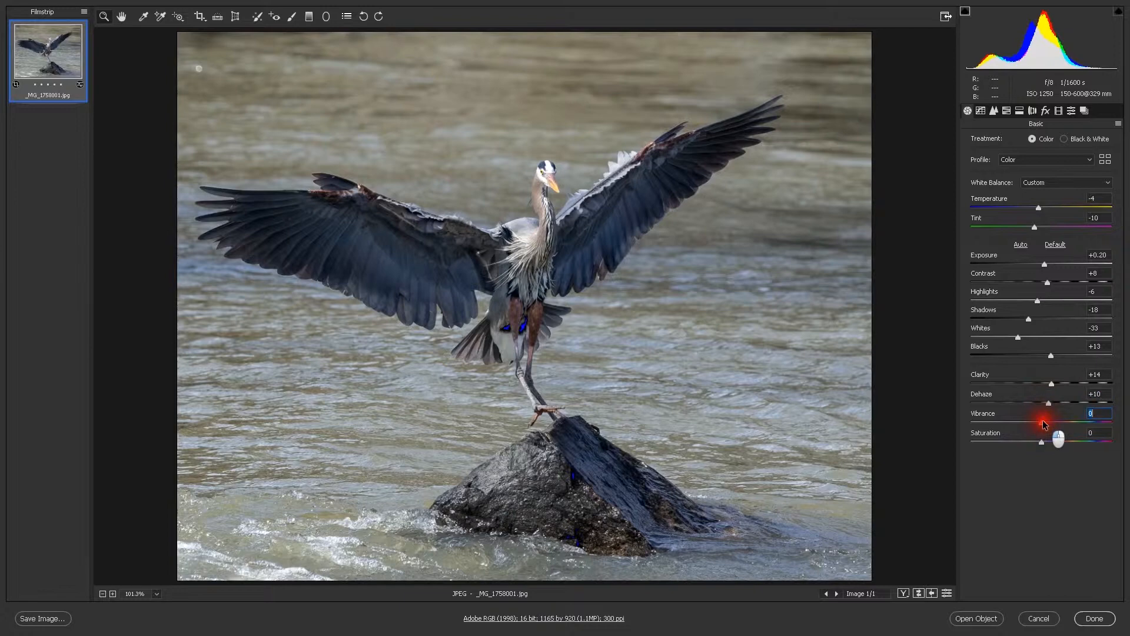
drag(1065, 419, 1046, 439)
click(1043, 444)
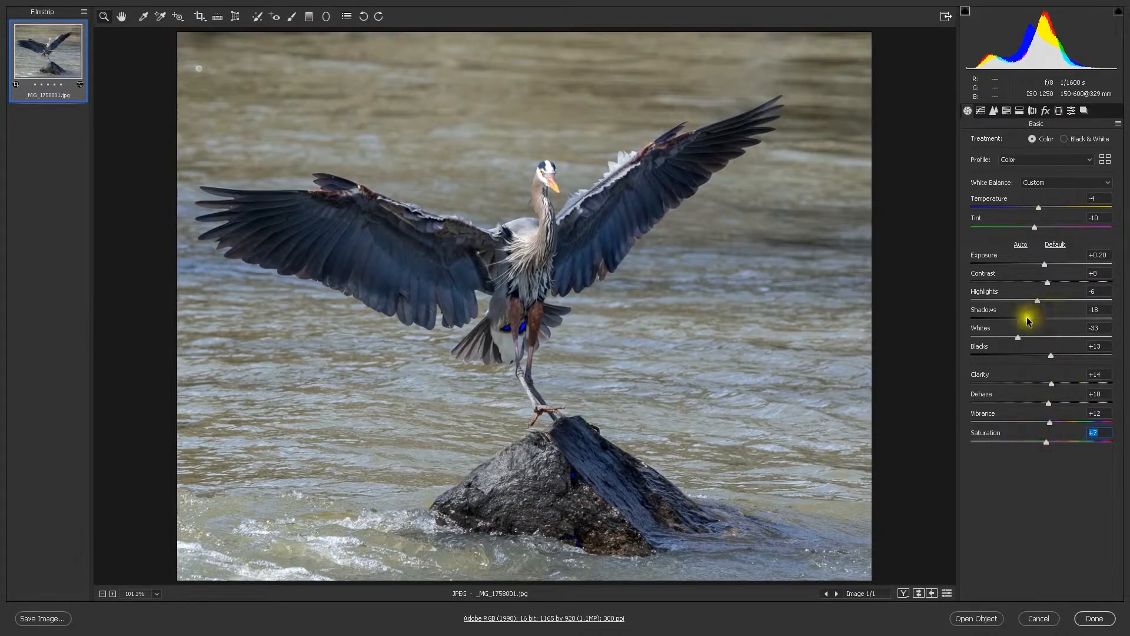
- Set Shadows to +55, Blacks to +31, Highlights to -99, Whites to -100 and Exposure to +0.20
drag(1031, 316, 1064, 353)
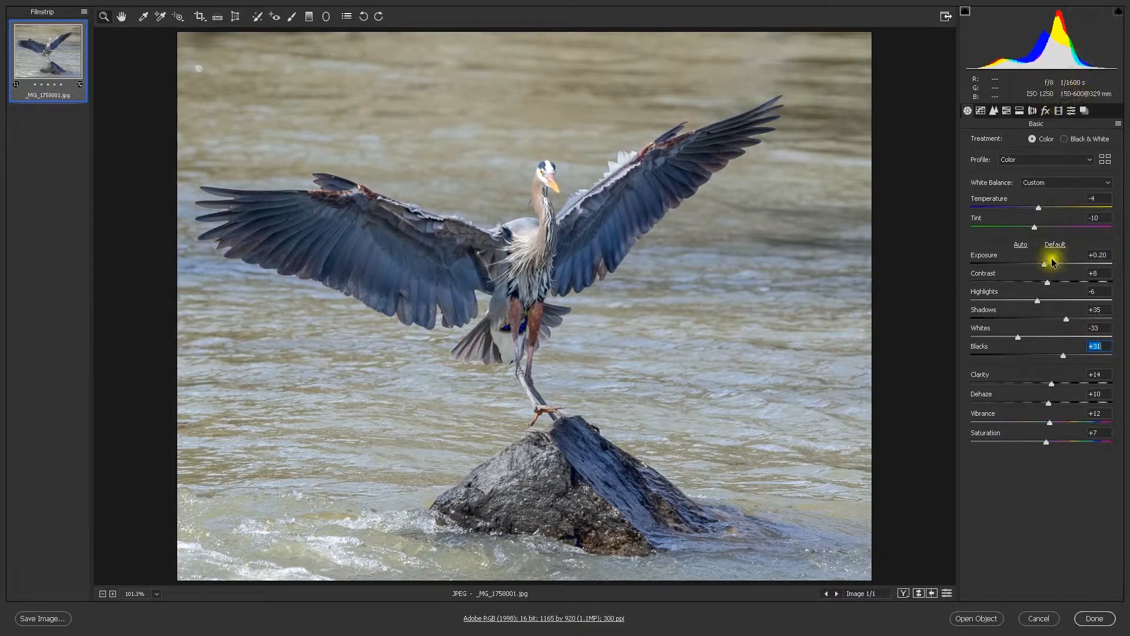
drag(1044, 264, 971, 299)
drag(1016, 333, 965, 336)
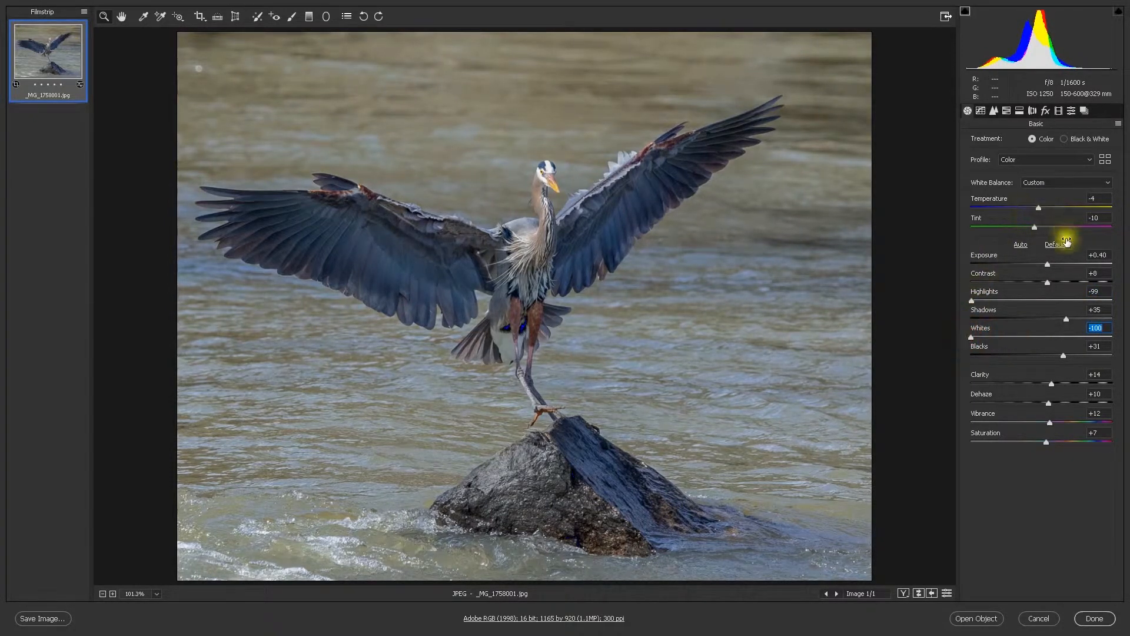
drag(1069, 318, 1081, 318)
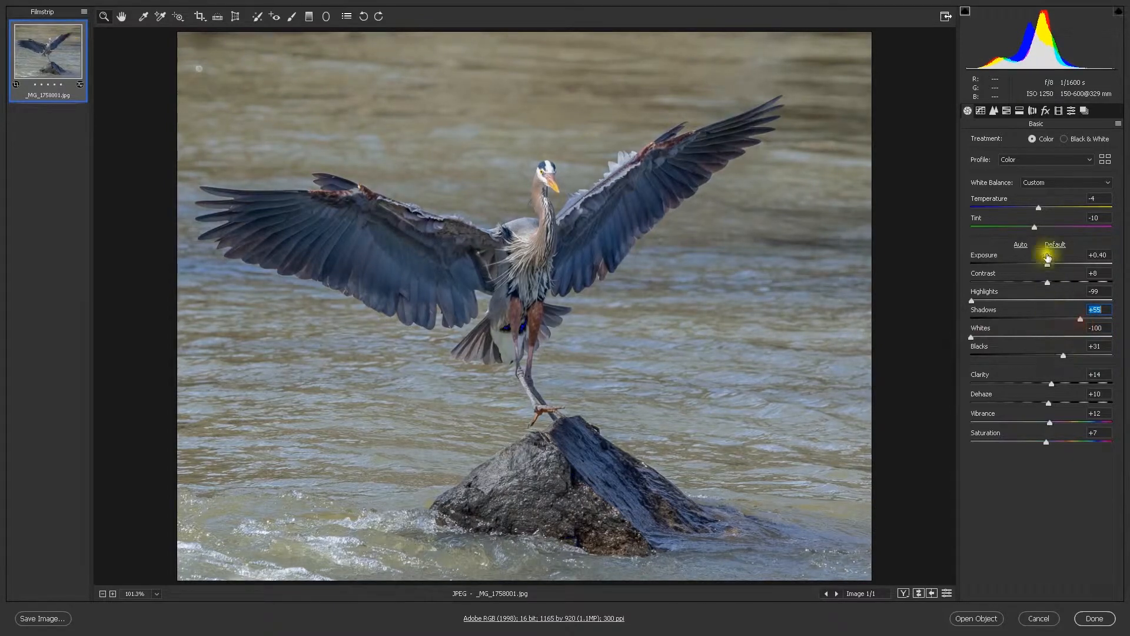
click(1047, 266)
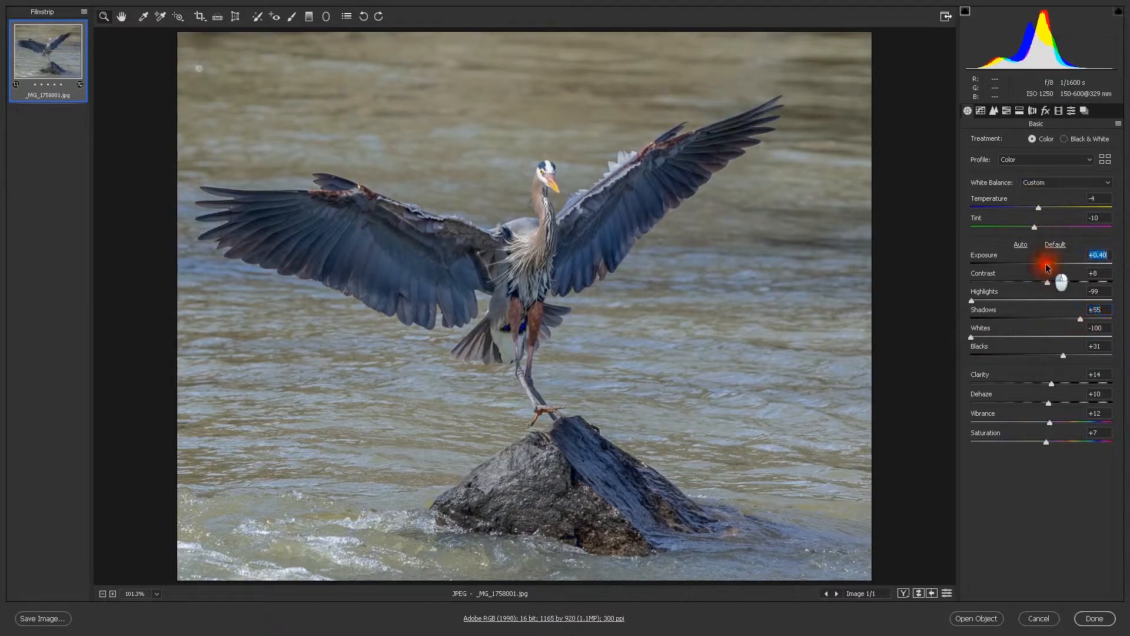
drag(1047, 266, 1043, 263)
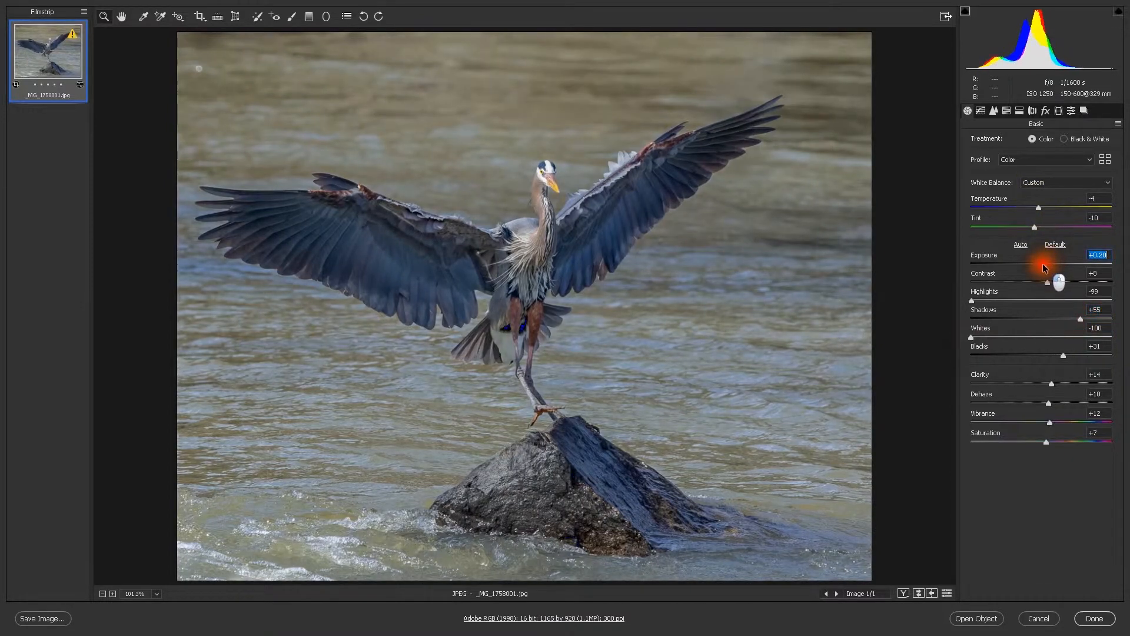
- Add control points to the RGB point tone curve in the midtones and upper tones, and pull one off the graph
click(981, 111)
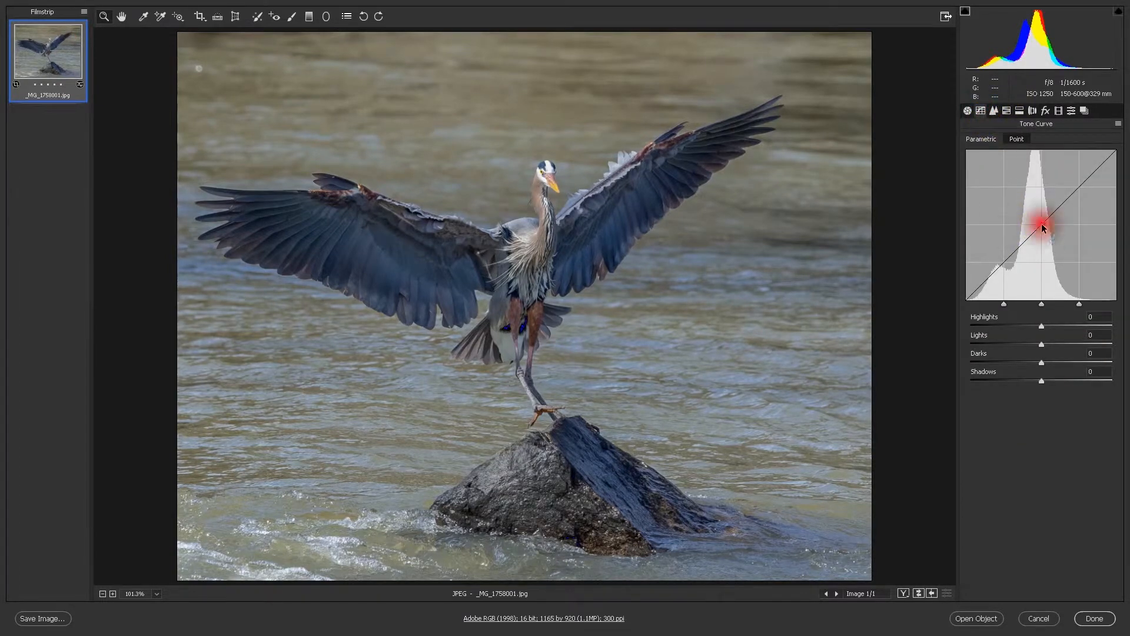
click(1017, 139)
click(1042, 266)
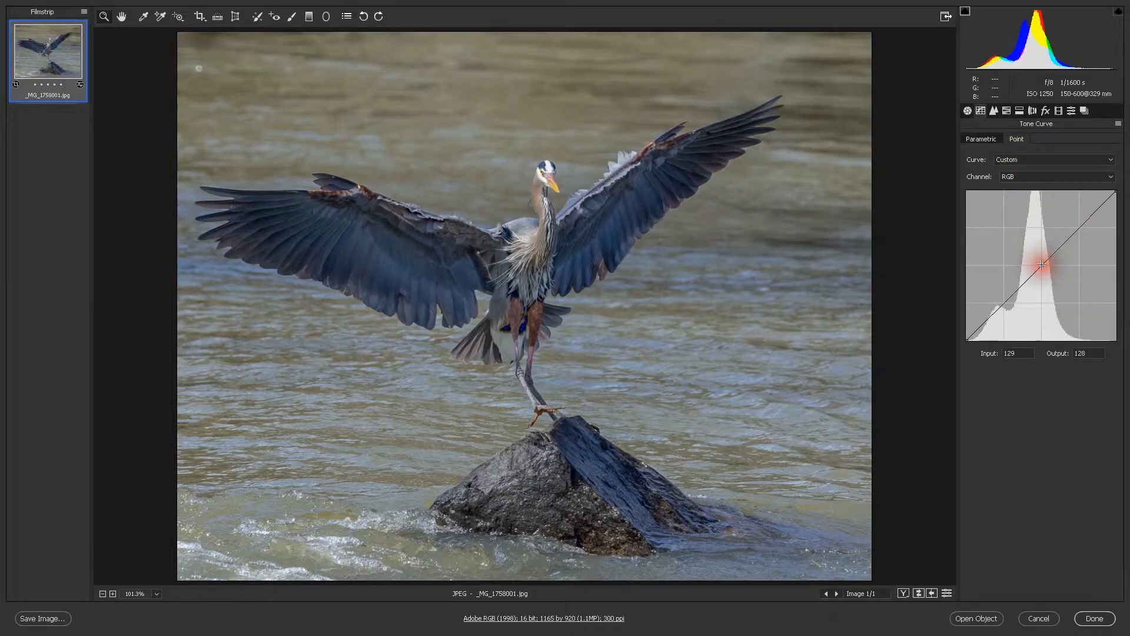
click(1078, 224)
drag(1078, 223, 893, 260)
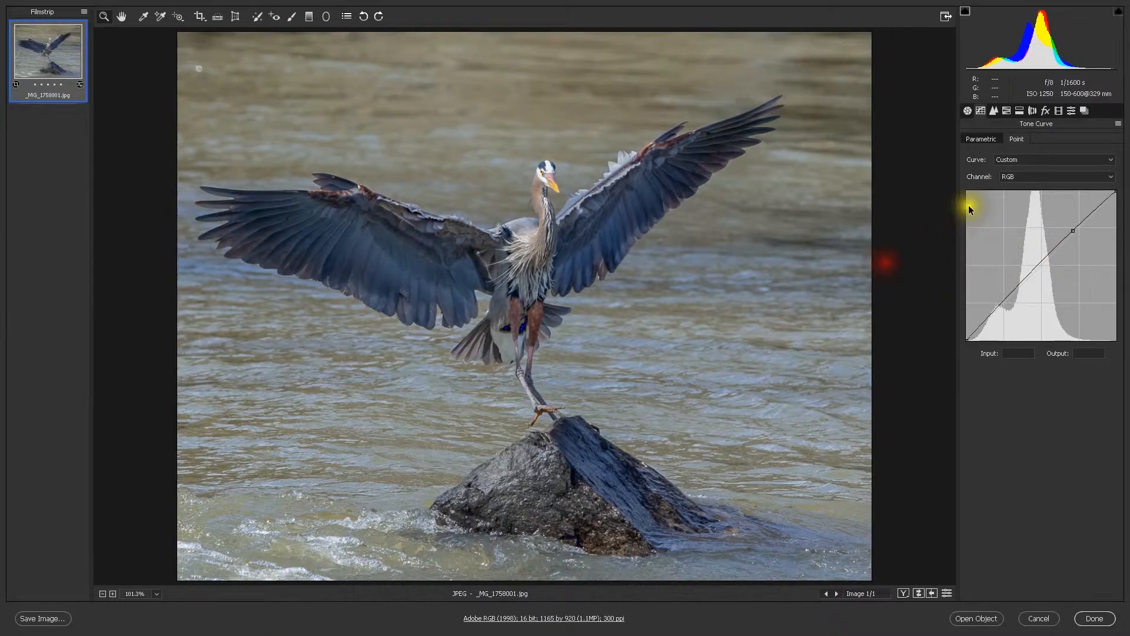
- Shift the parametric tone curve's region dividers toward the shadows and set Highlights to -15, Lights to +3, Darks to -9 and Shadows to -2
click(989, 139)
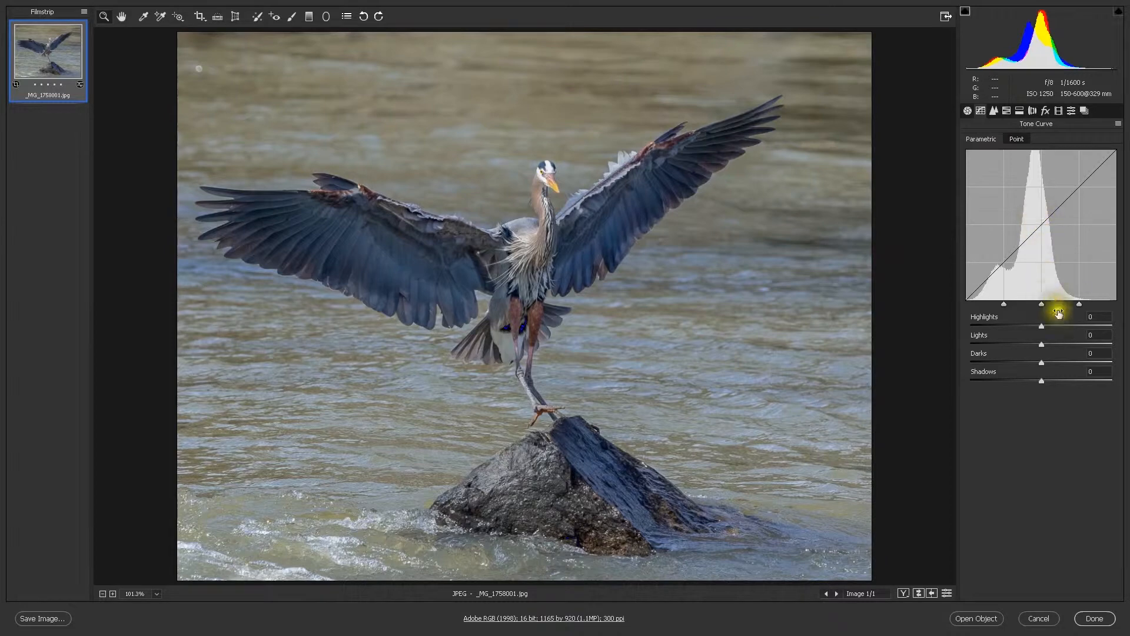
drag(1080, 305, 1029, 300)
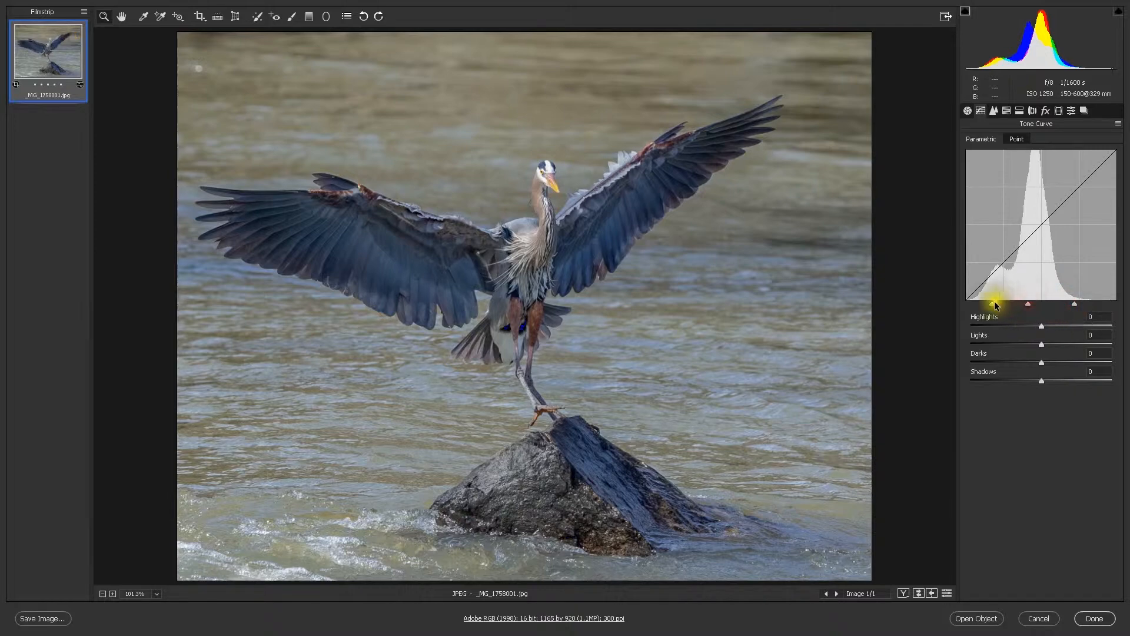
click(1030, 238)
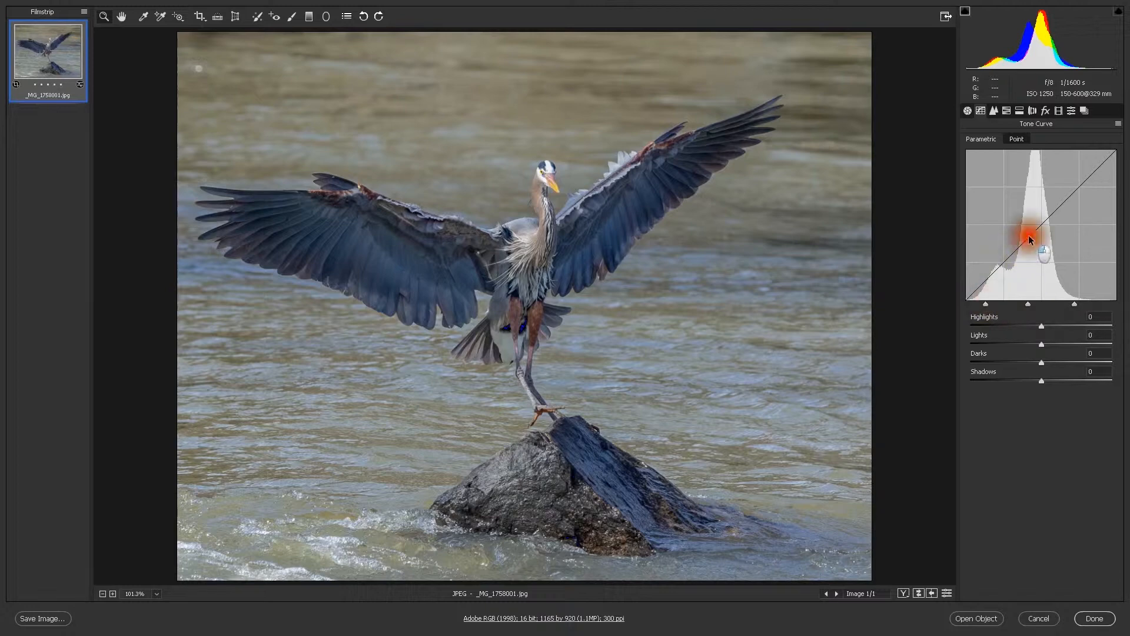
click(1042, 327)
drag(1045, 328, 1040, 380)
click(1040, 345)
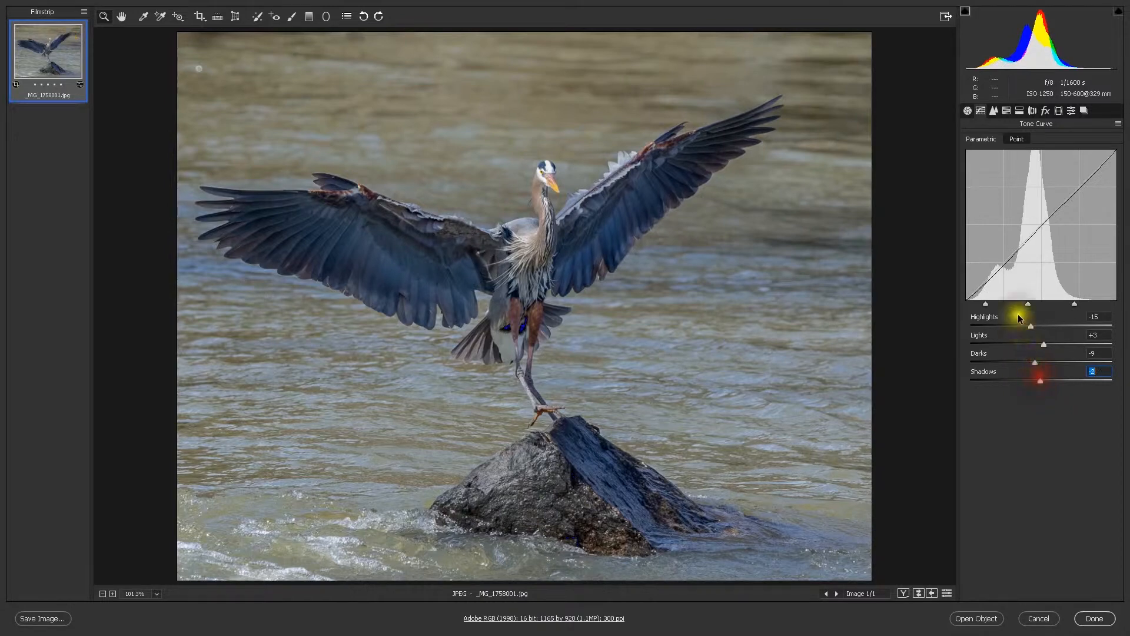
- Try sharpening with Amount 45, Radius 1.0, Detail 17 and Masking 41, preview it in grayscale, and raise Amount to 48
click(994, 112)
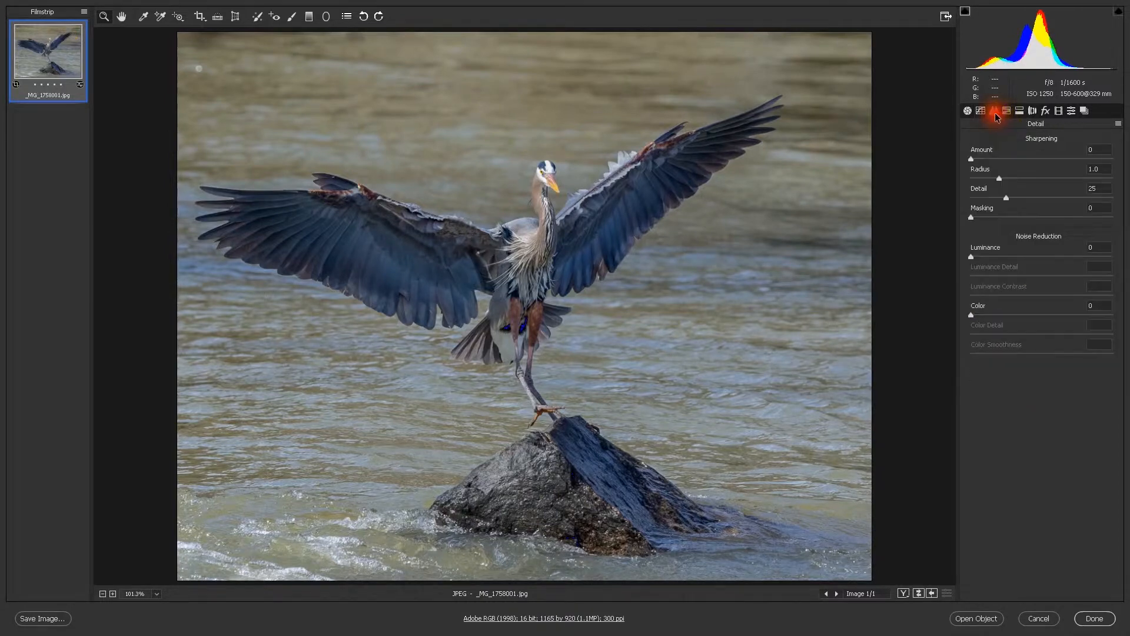
click(1017, 158)
mouse_move(1021, 157)
mouse_down()
mouse_move(1068, 159)
mouse_move(1012, 160)
mouse_up()
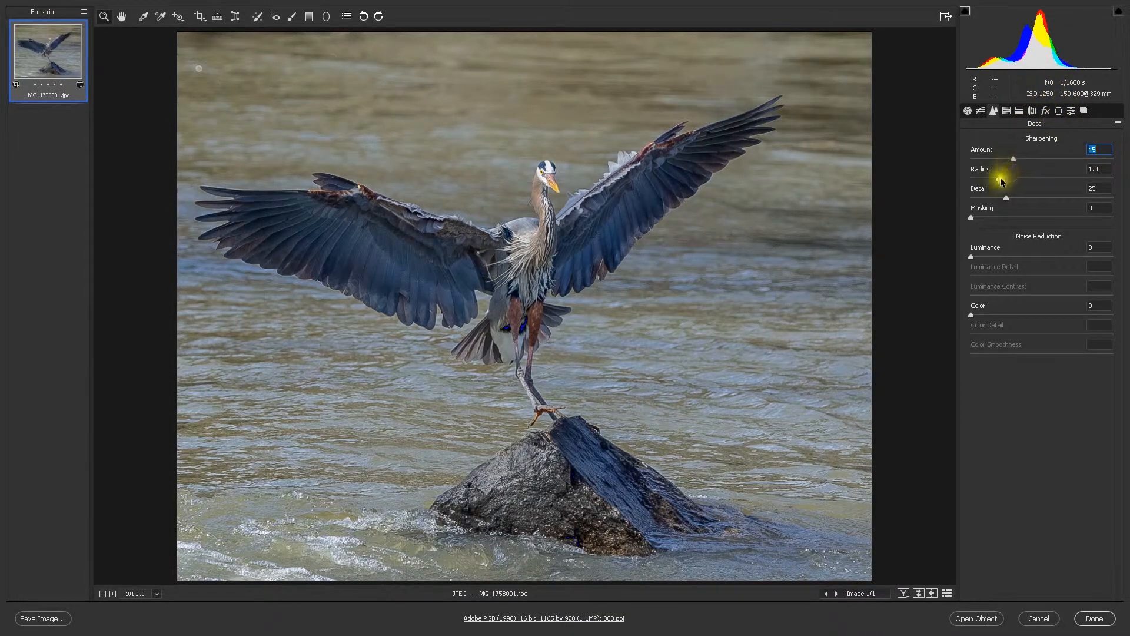
mouse_move(1004, 179)
mouse_down()
mouse_move(1053, 181)
mouse_move(1002, 177)
mouse_up()
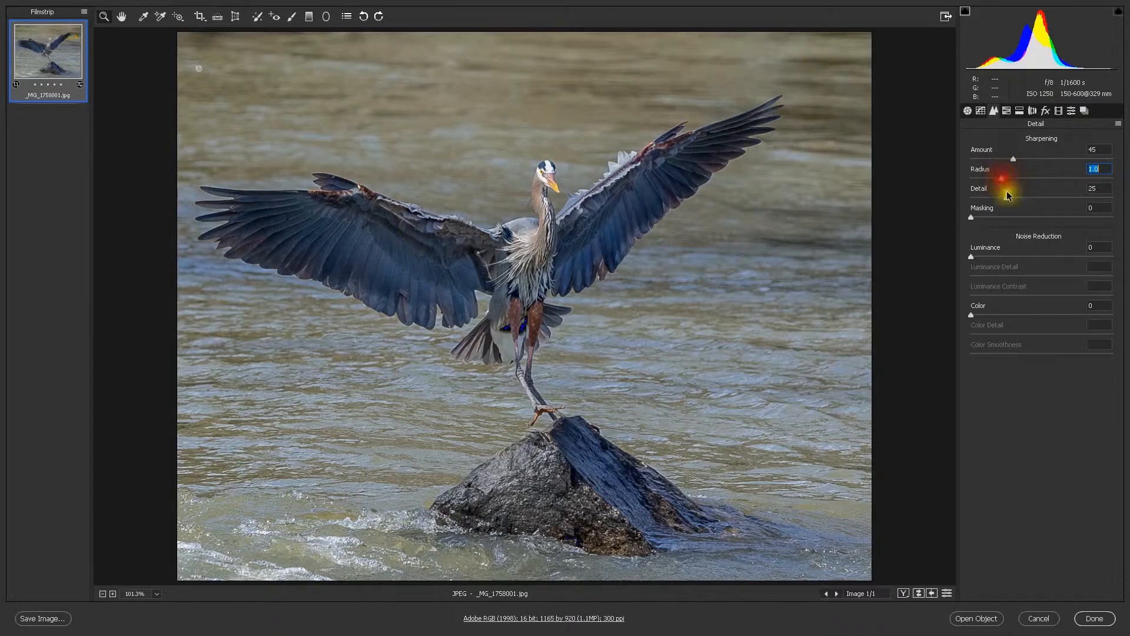
click(1008, 200)
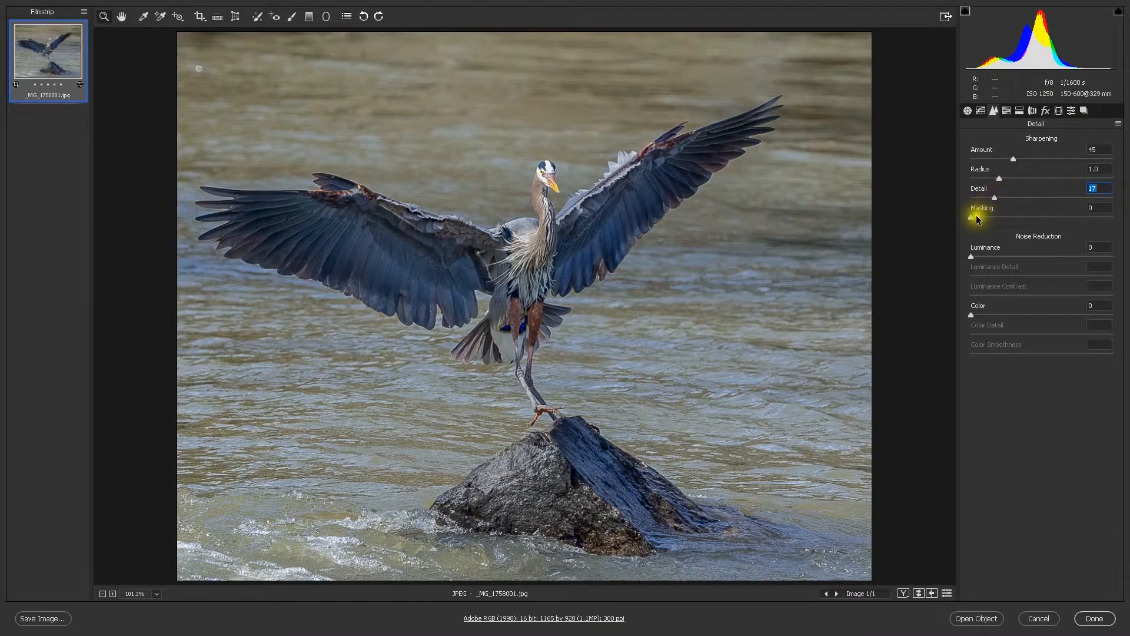
drag(972, 217, 1004, 219)
alt+click(1014, 158)
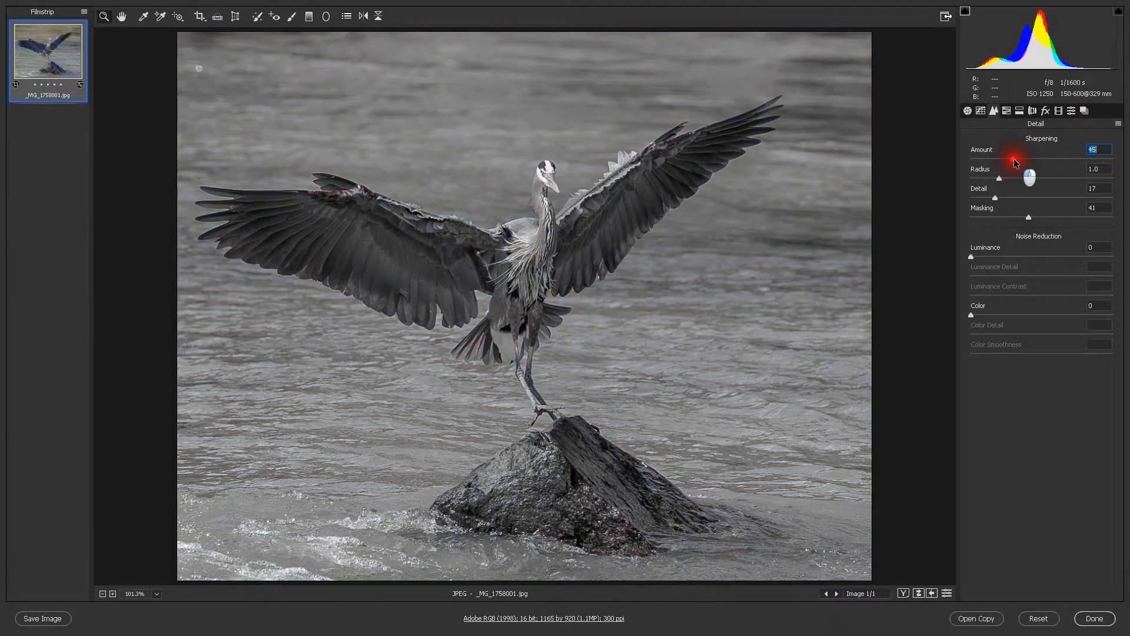
drag(1018, 163, 1016, 158)
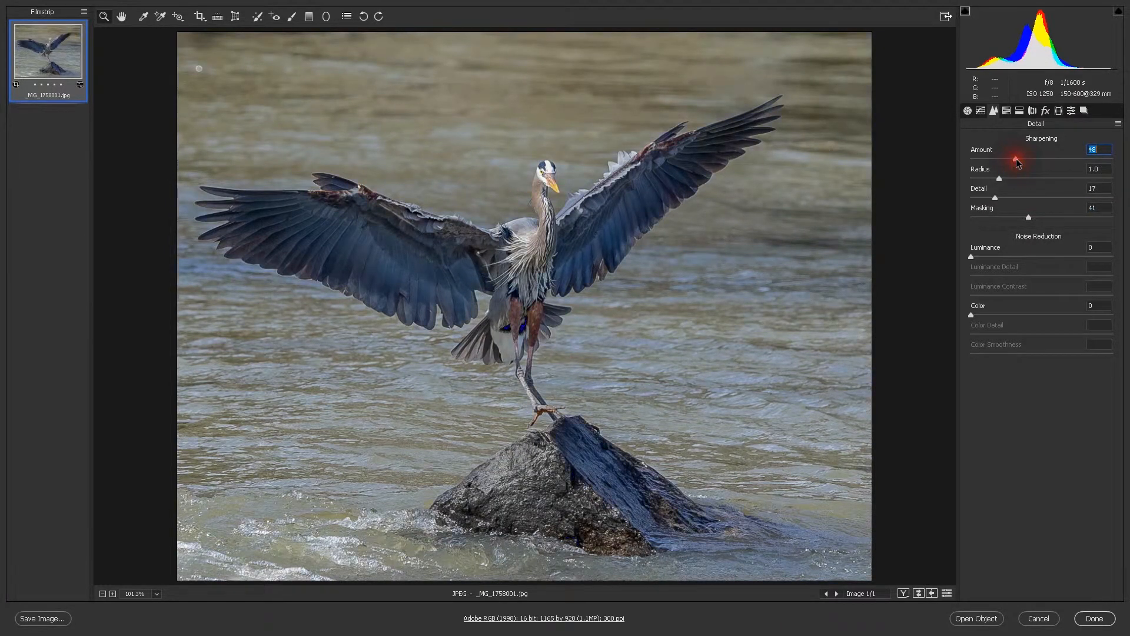
- Using the grayscale and mask previews on the enlarged heron, set sharpening Amount to 23, Radius to 0.9, Detail to 21 and Masking to 76
drag(541, 195, 606, 202)
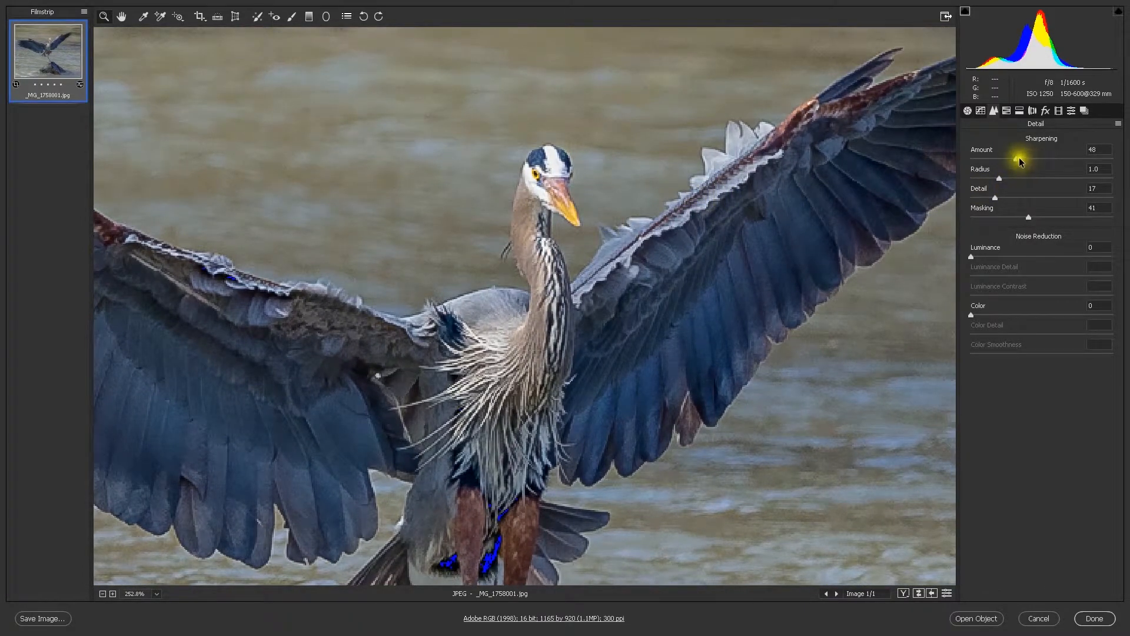
alt+click(1016, 156)
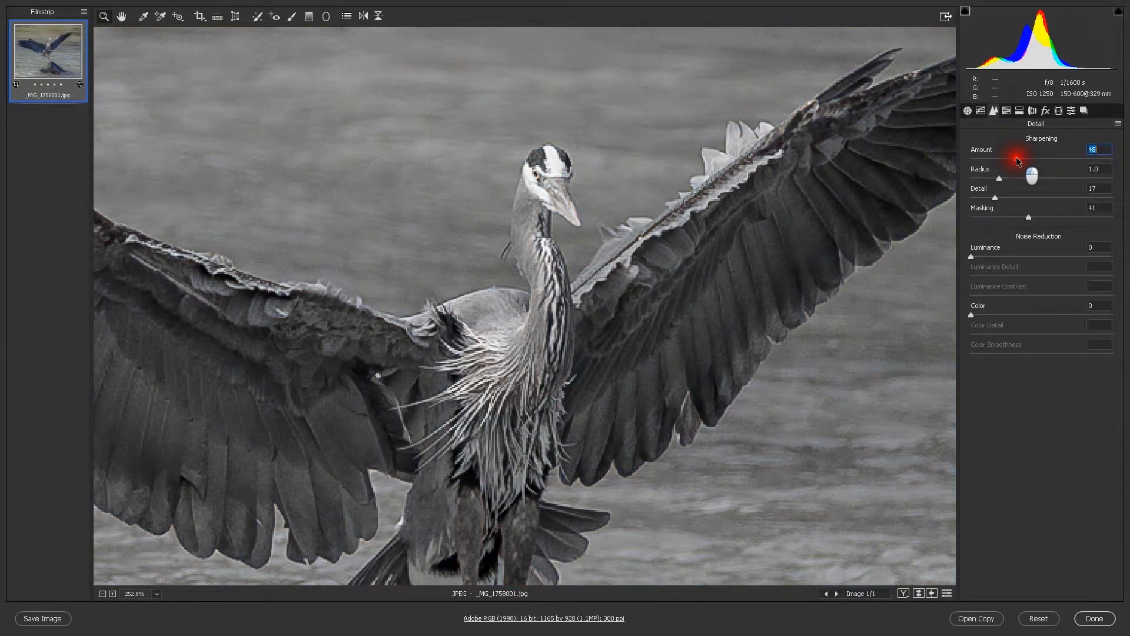
drag(1016, 156, 996, 162)
drag(1036, 164, 1075, 219)
alt+click(998, 175)
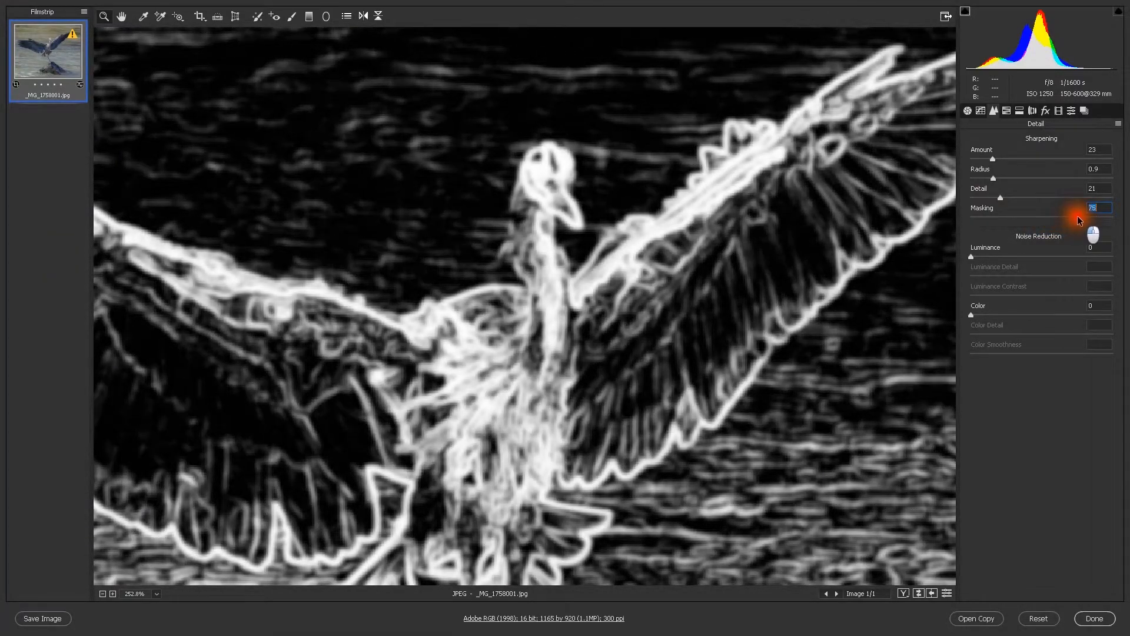
drag(1081, 220, 1080, 220)
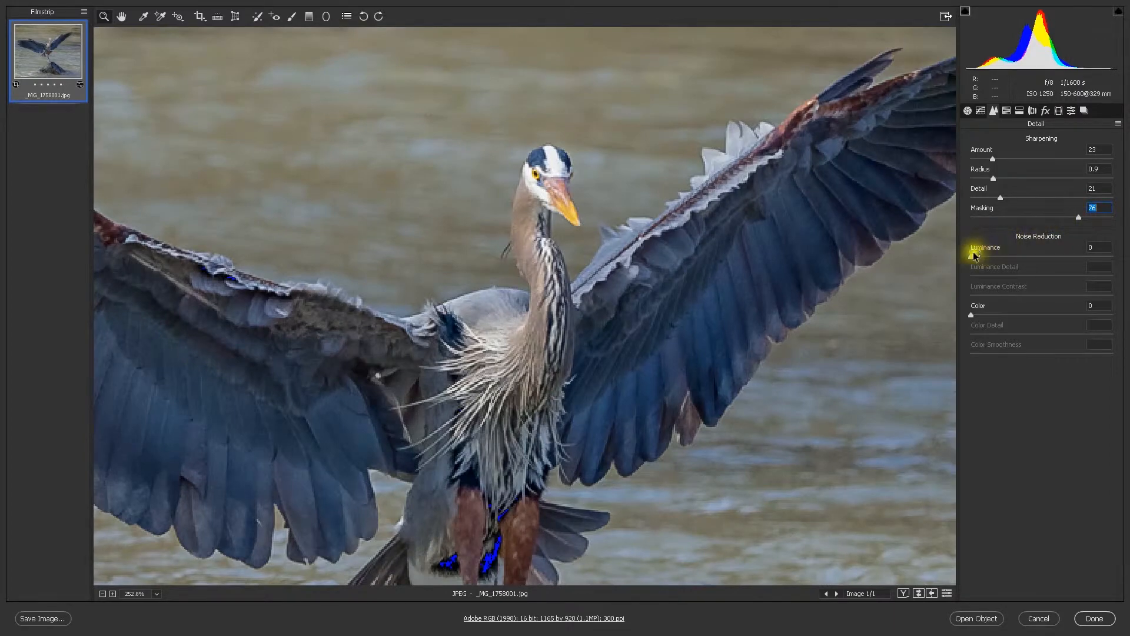
- Set noise reduction Luminance to 32, Color to 45, Color Detail to 81 and Color Smoothness to 78
drag(970, 256, 1005, 261)
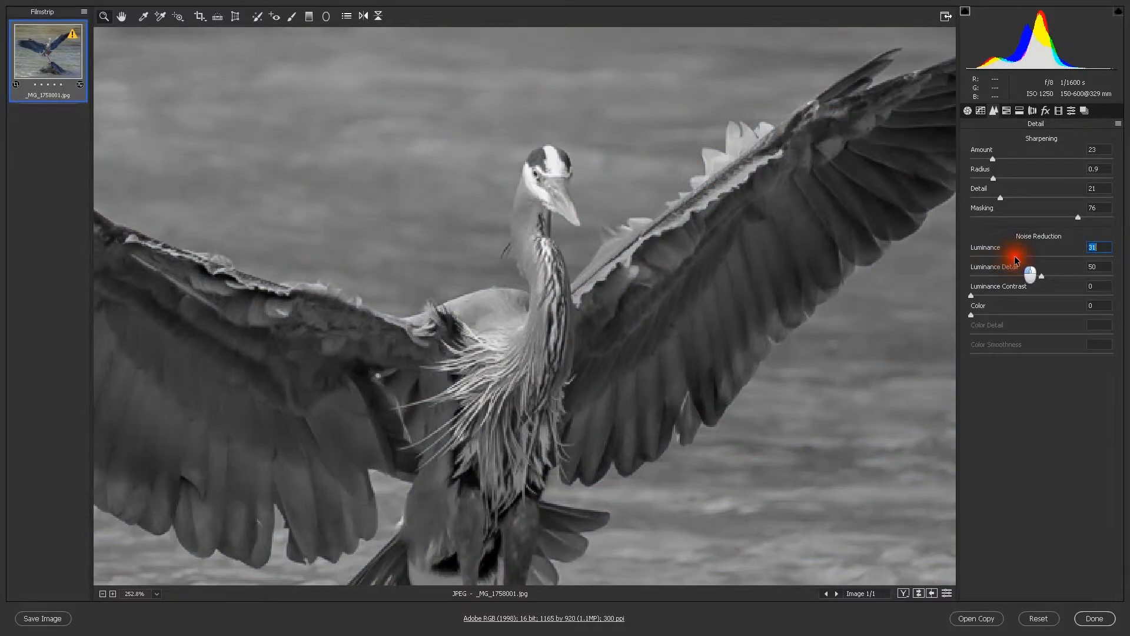
drag(1016, 256, 1015, 256)
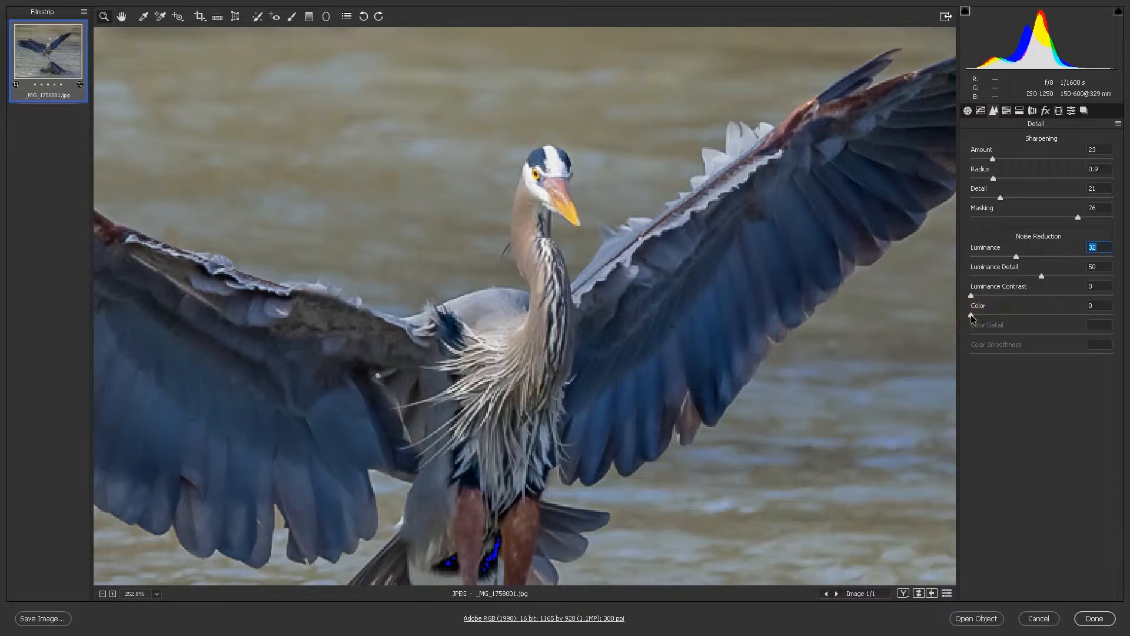
drag(972, 316, 1082, 353)
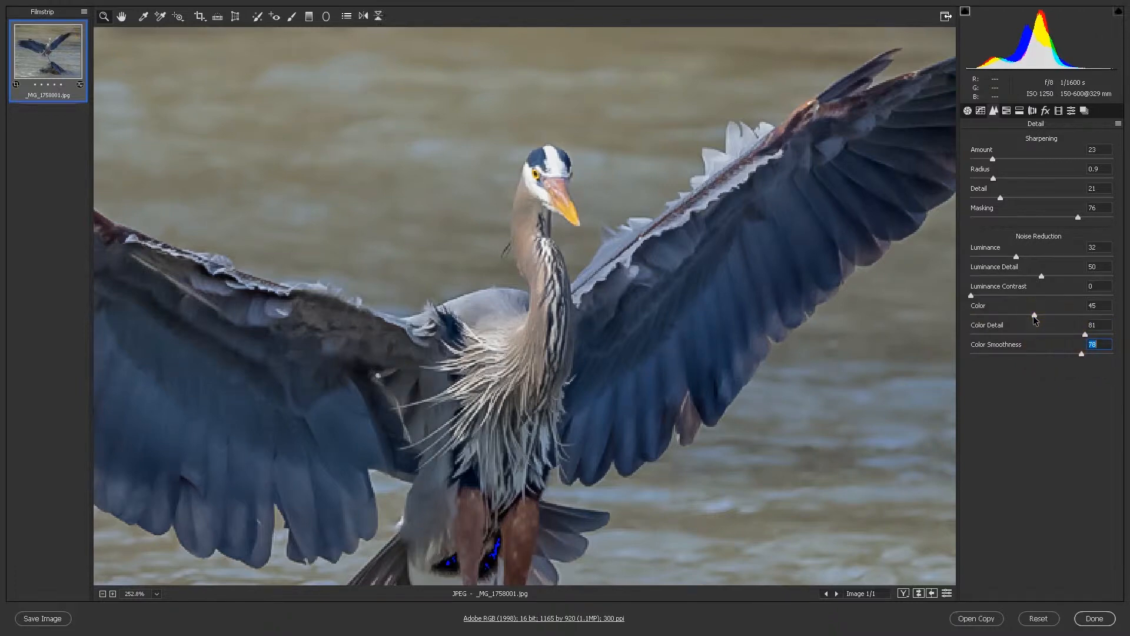
click(1035, 317)
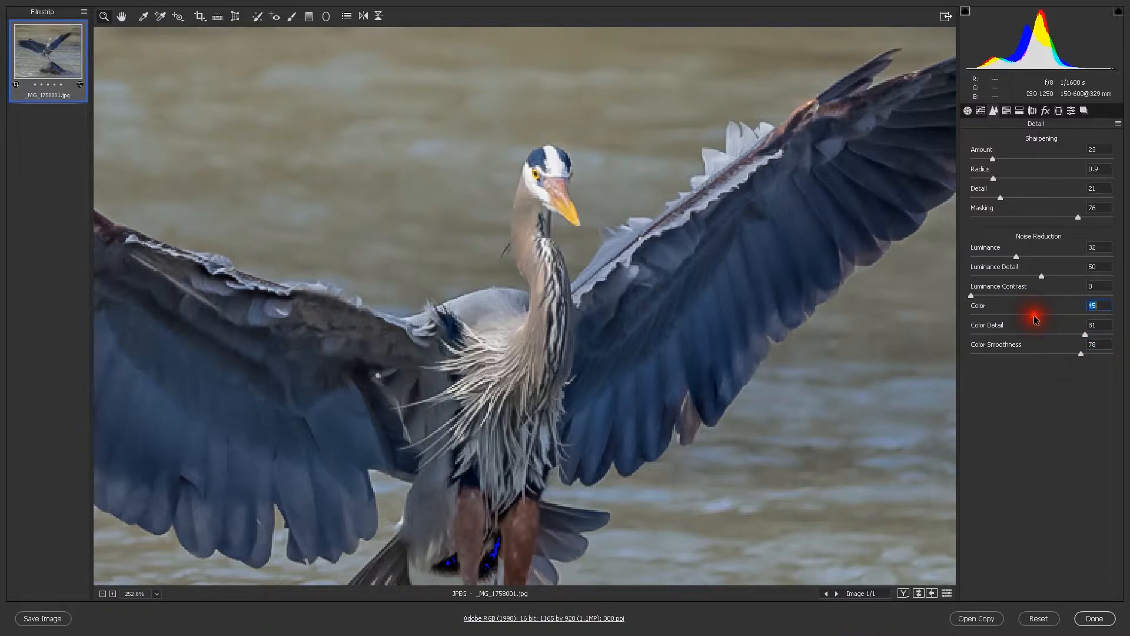
- With most of the photo in view, set Luminance noise reduction to 23, sharpening Masking to 46, Color to 64 and Color Detail to 71
alt+click(511, 248)
drag(512, 247, 478, 245)
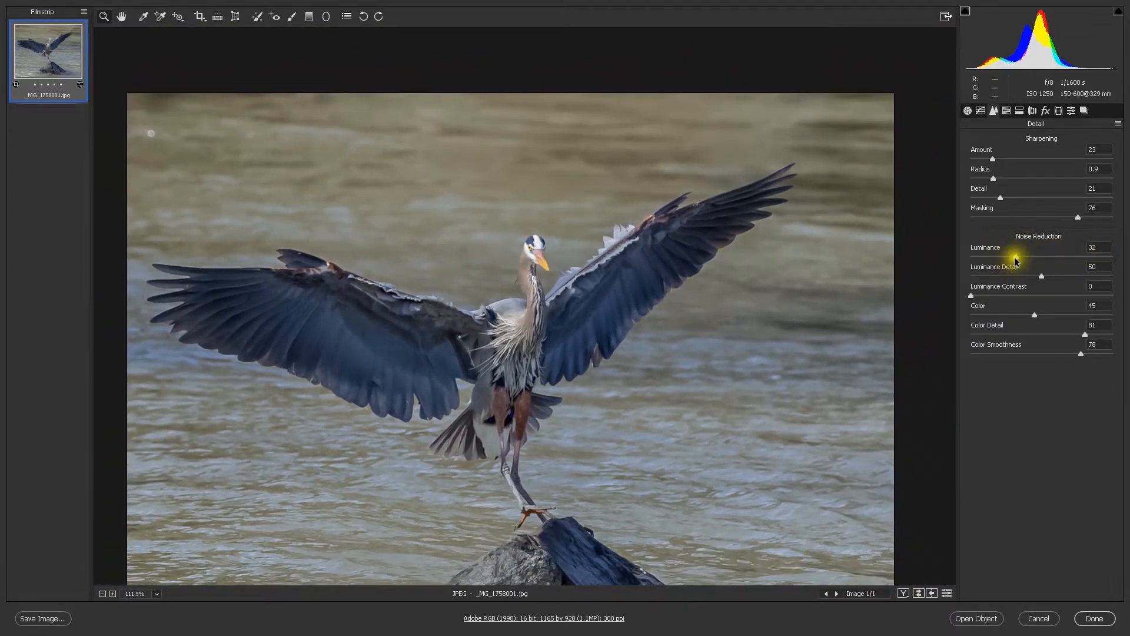
mouse_move(1018, 261)
mouse_down()
mouse_move(1092, 262)
mouse_move(1003, 257)
mouse_up()
drag(1078, 223, 1065, 222)
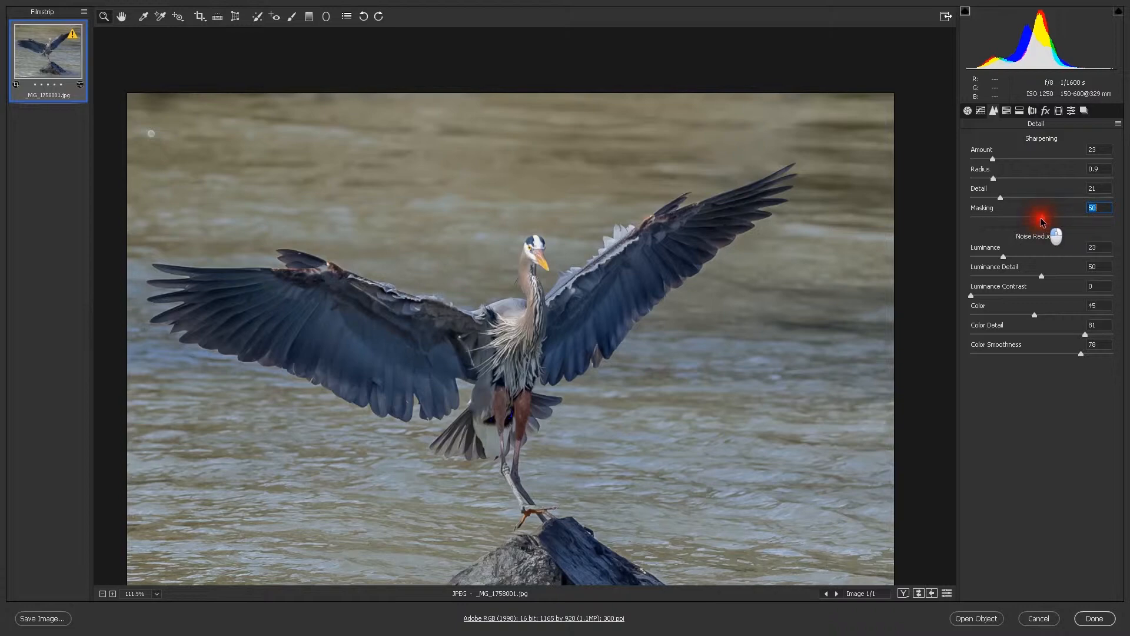
drag(1034, 219, 1035, 218)
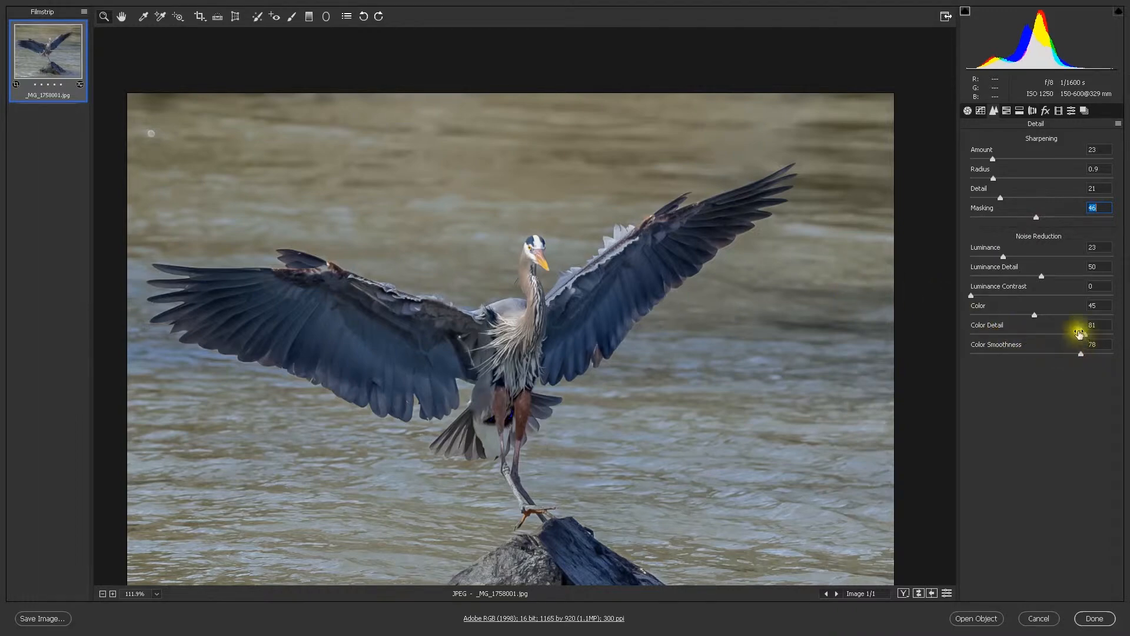
drag(1035, 316, 1043, 315)
drag(1086, 333, 1071, 328)
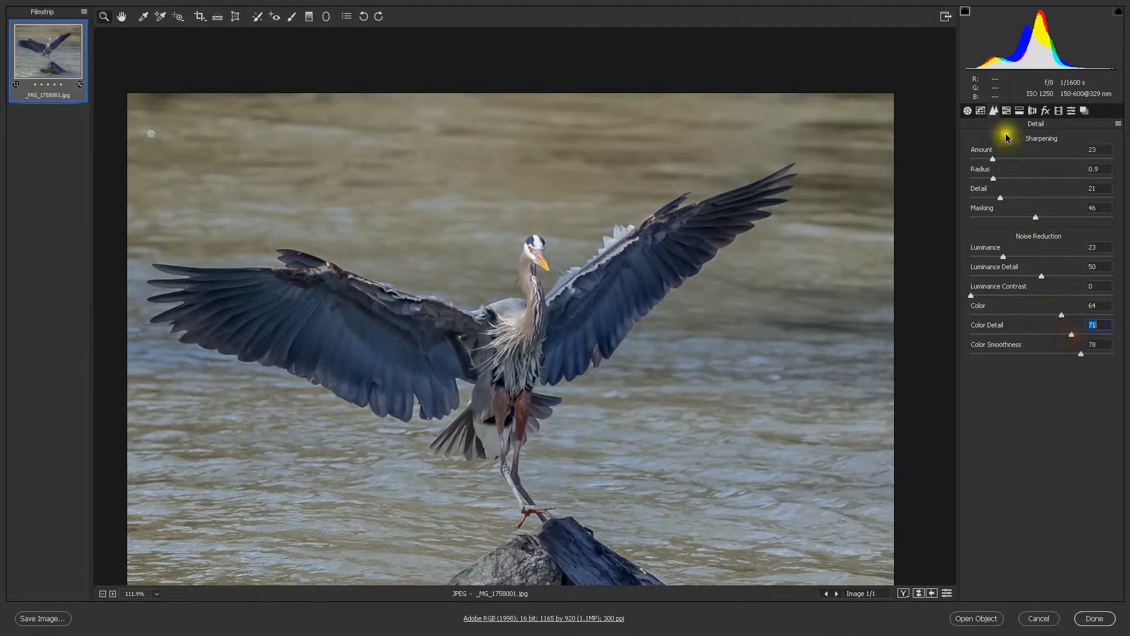
- Look through the HSL Hue and Saturation settings, then set Luminance for Yellows to -20 and Oranges to -26
click(1008, 112)
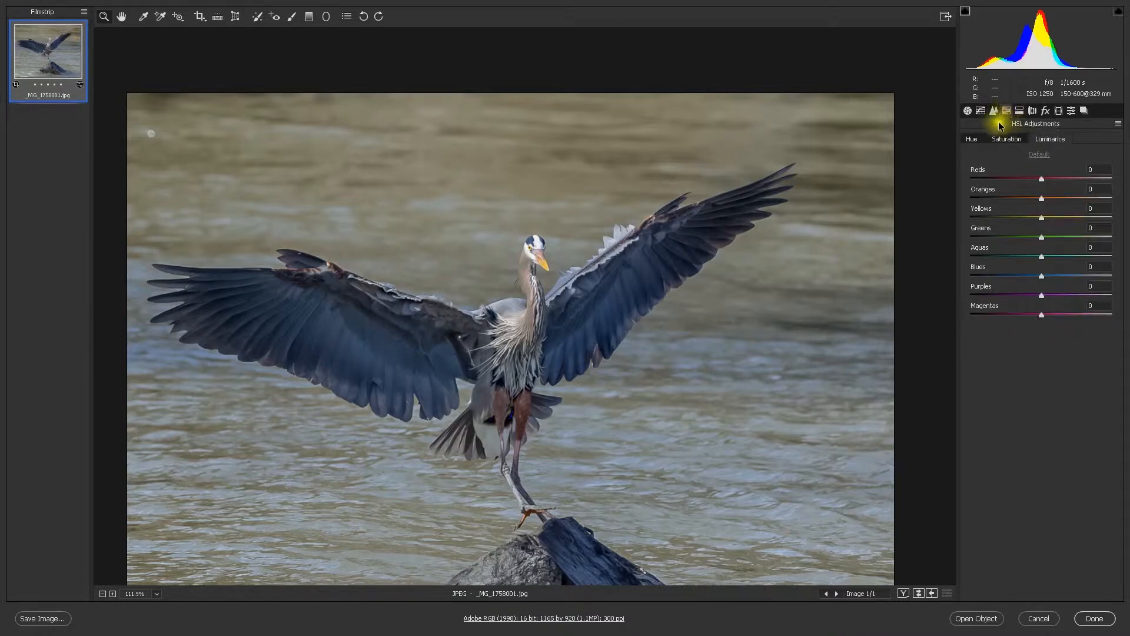
click(976, 139)
click(1010, 144)
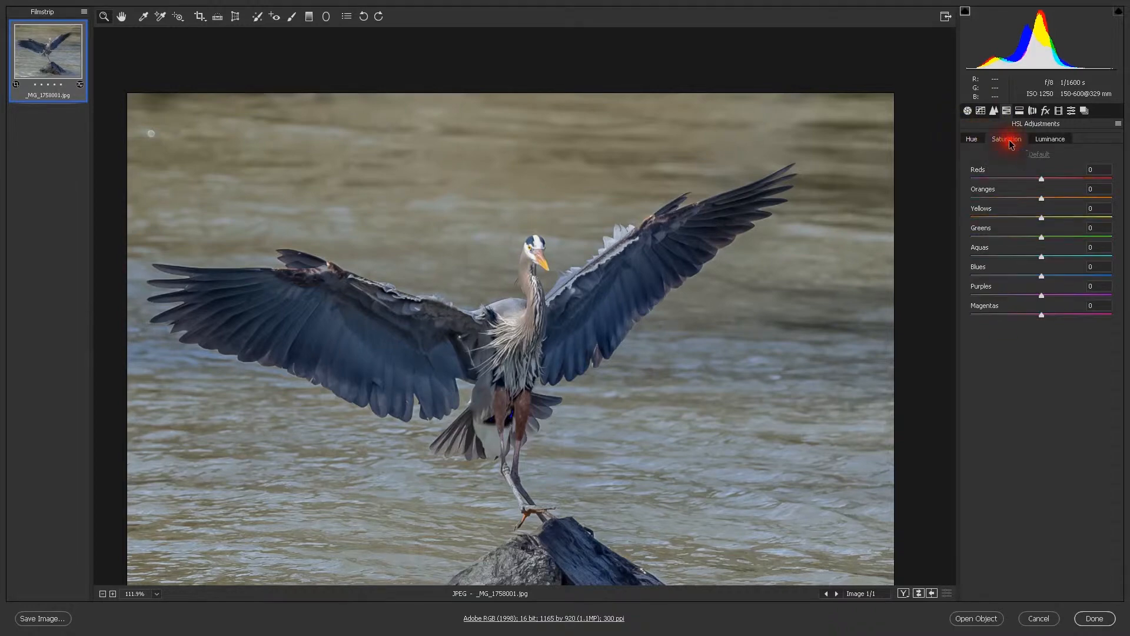
click(1048, 141)
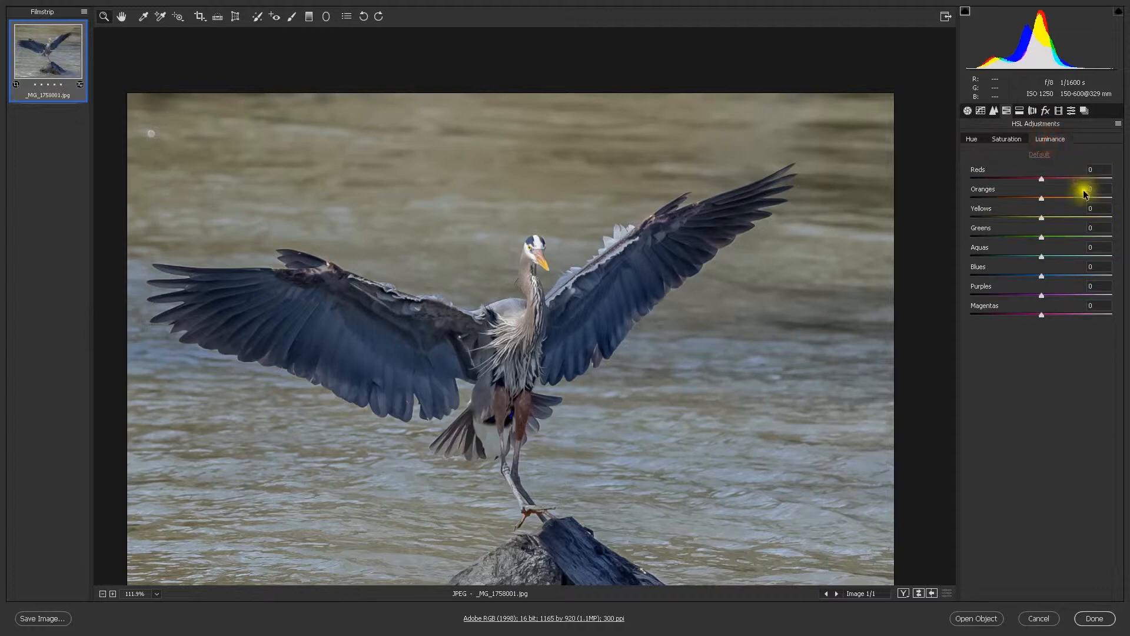
drag(1042, 220, 1112, 230)
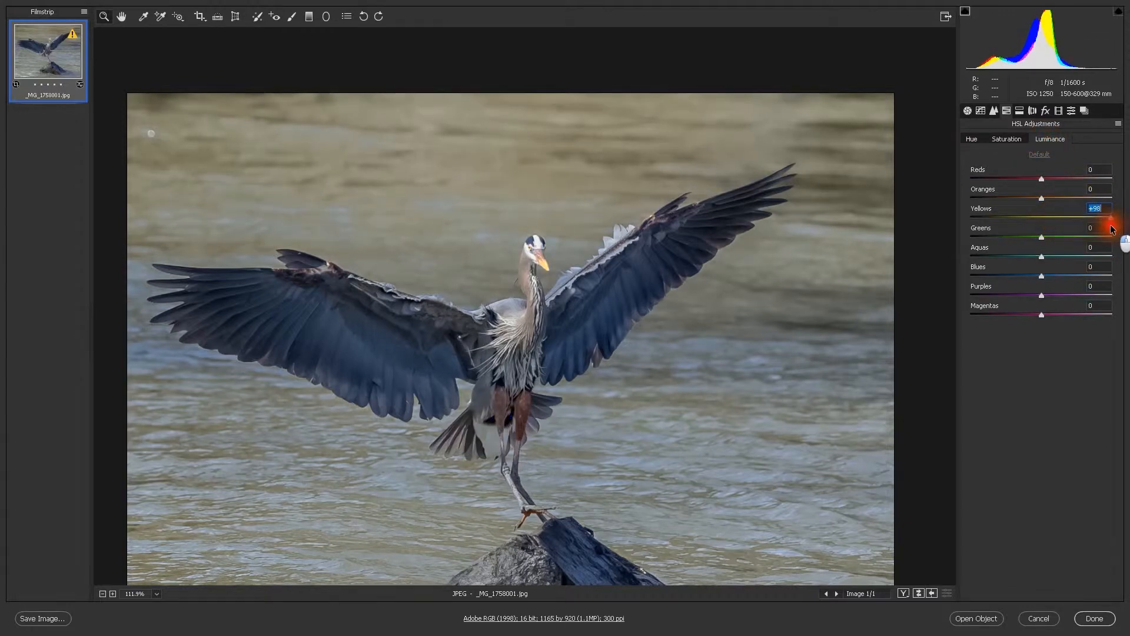
drag(1035, 227, 1026, 196)
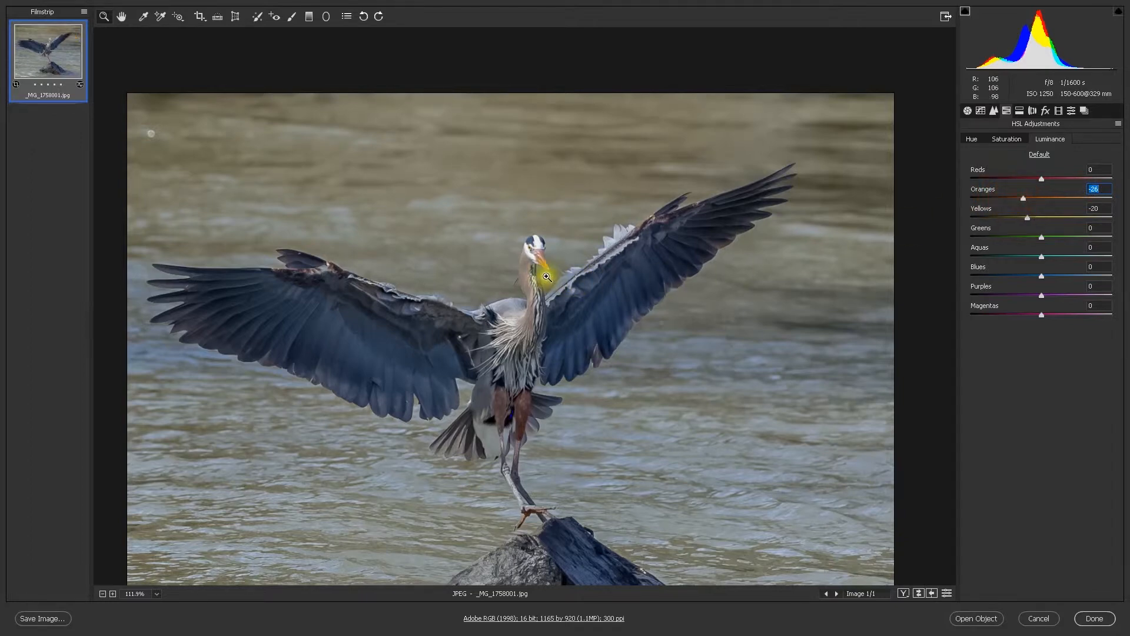
- Set the HSL Saturation of Yellows to +13 and Oranges to +24 while checking the heron's head up close
scroll(542, 266, up, 3)
click(573, 276)
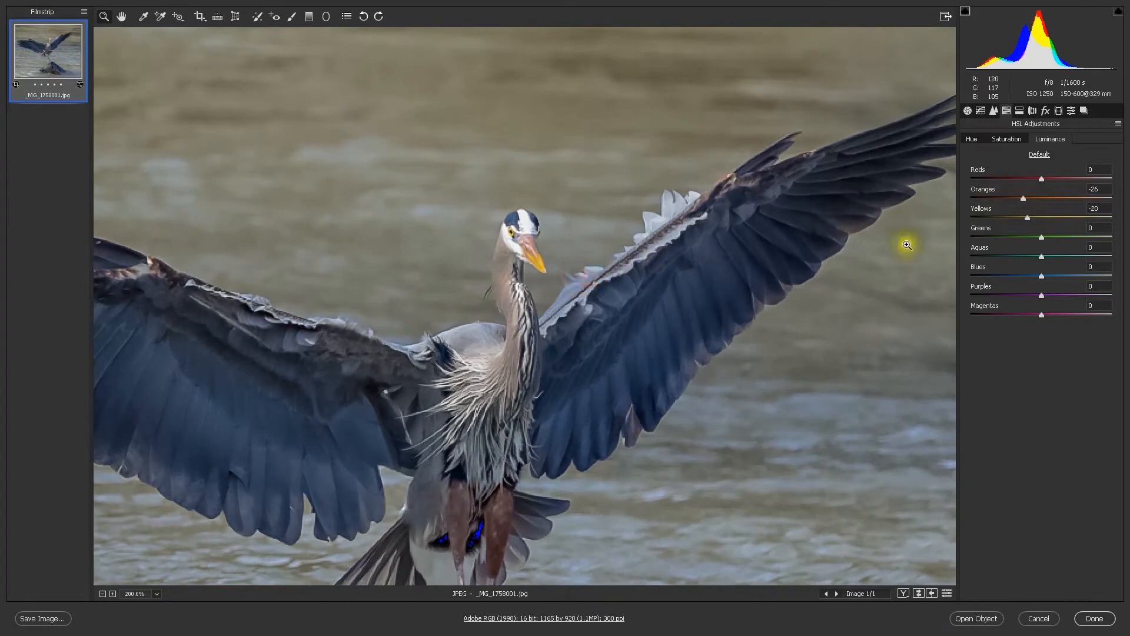
click(1010, 141)
click(1042, 218)
drag(1042, 220, 1052, 246)
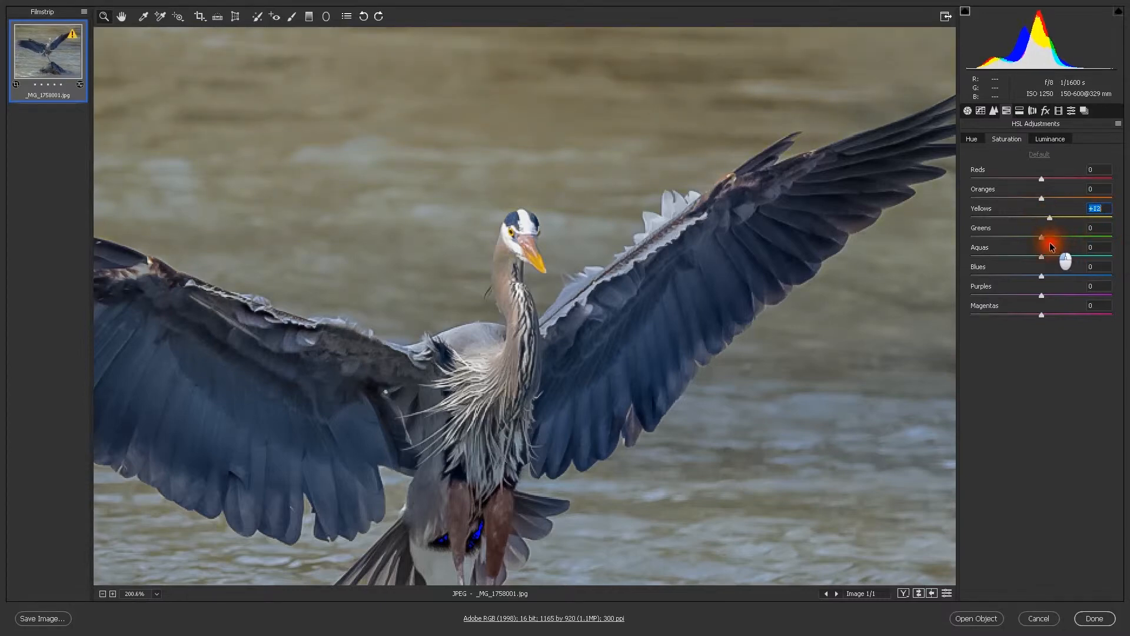
mouse_move(1039, 198)
mouse_down()
mouse_move(1106, 210)
mouse_move(1056, 200)
mouse_up()
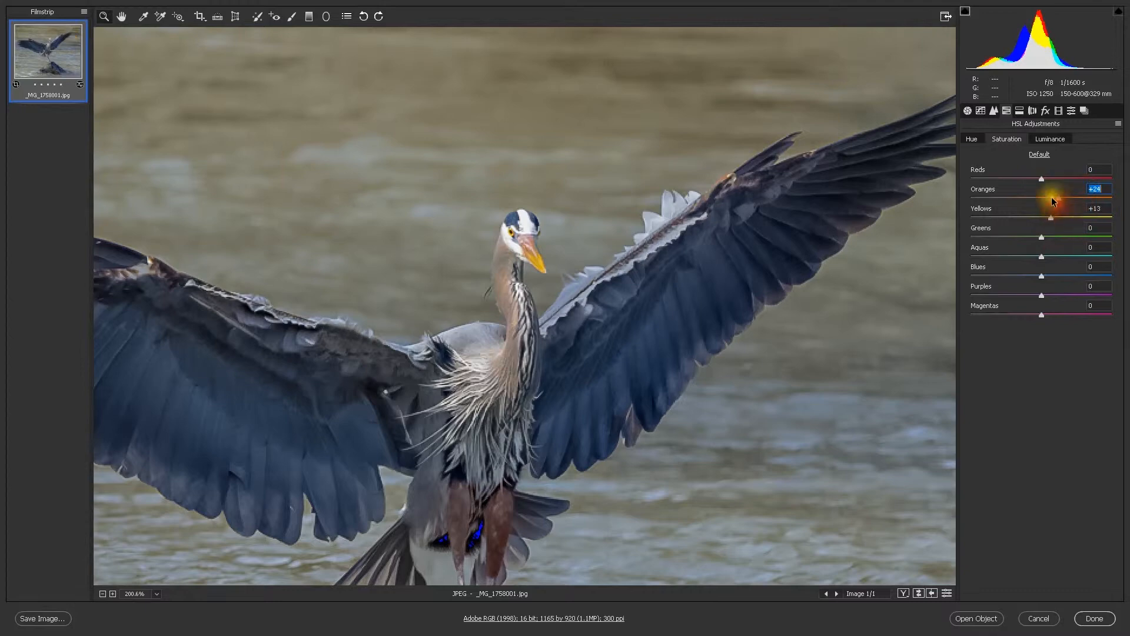
- Show the Split Toning settings for highlights and shadows
click(1005, 113)
click(1008, 114)
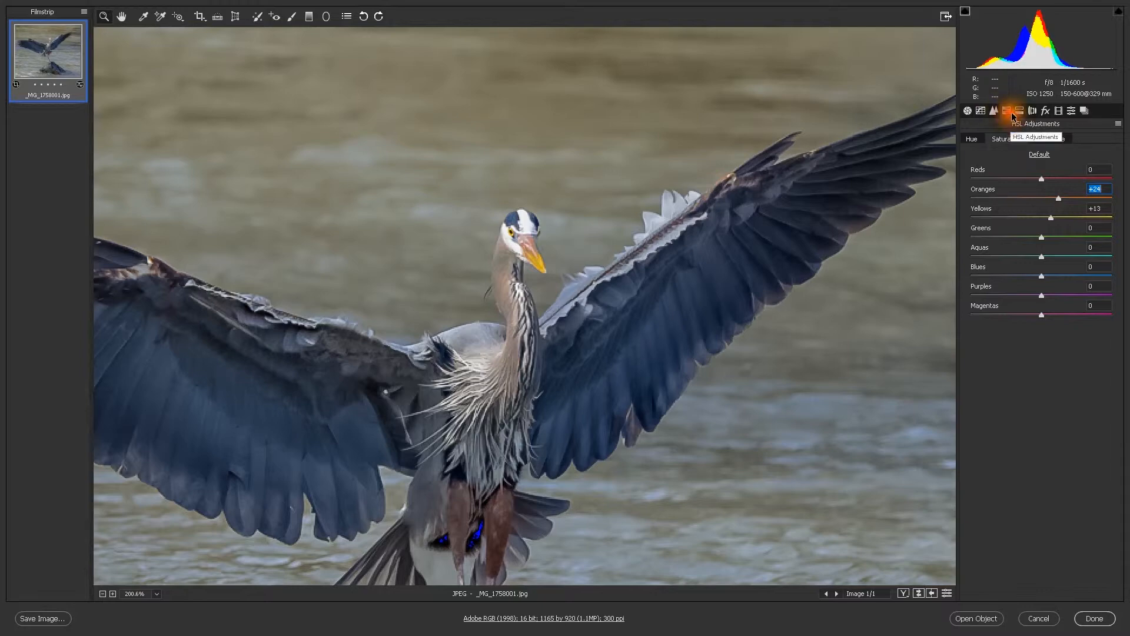
click(1021, 113)
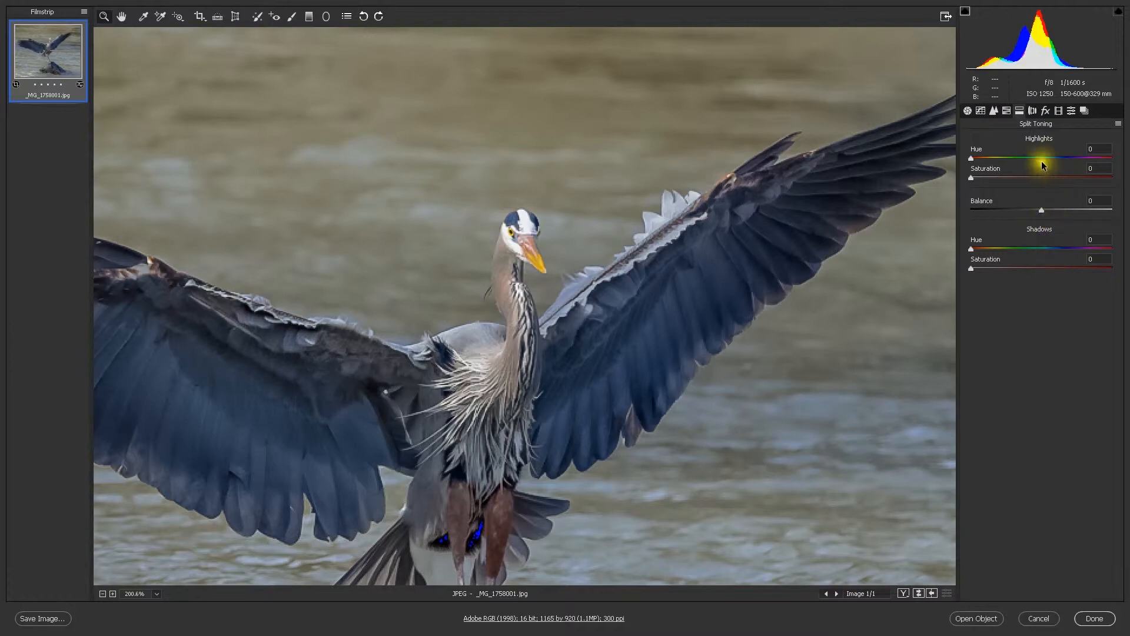
- Enable Remove Chromatic Aberration and Enable Profile Corrections in the Lens Corrections profile settings
click(1032, 110)
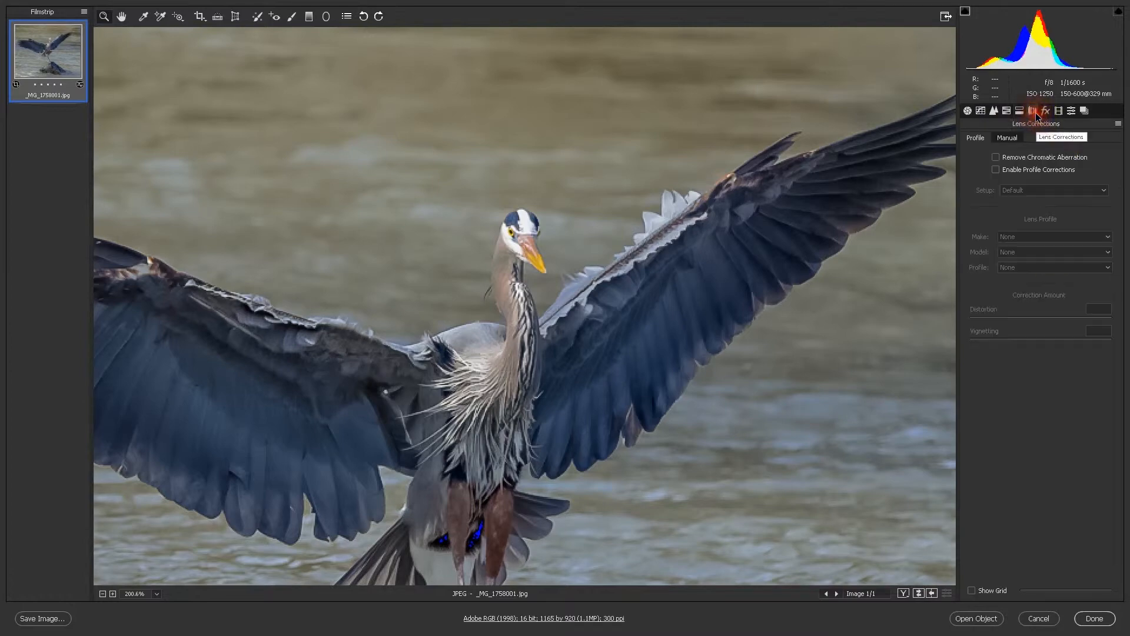
click(995, 158)
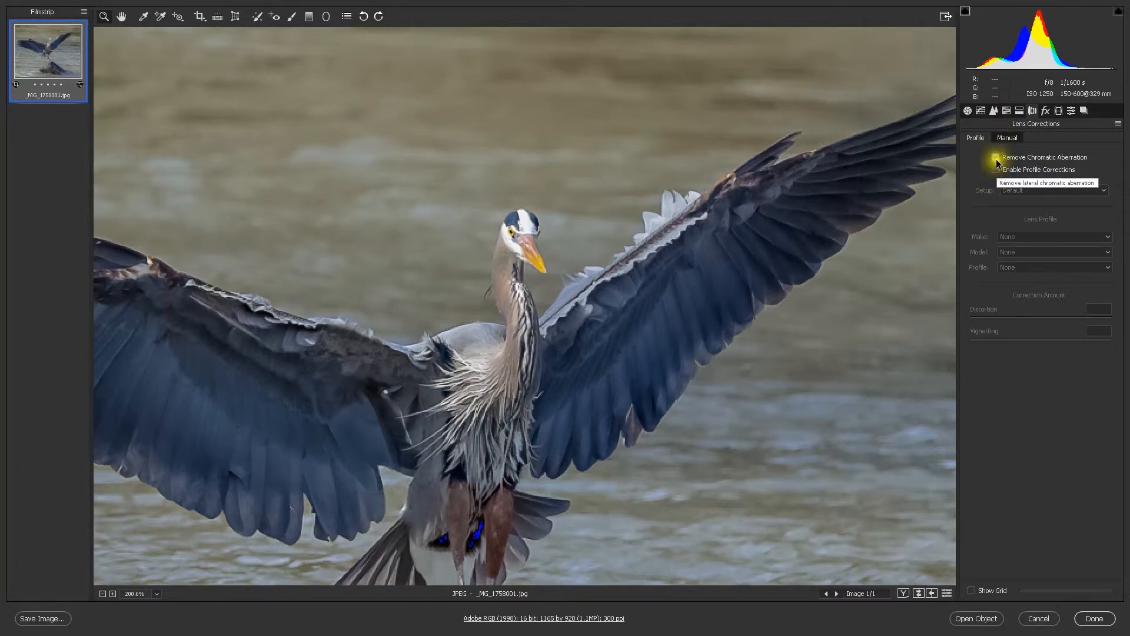
click(995, 170)
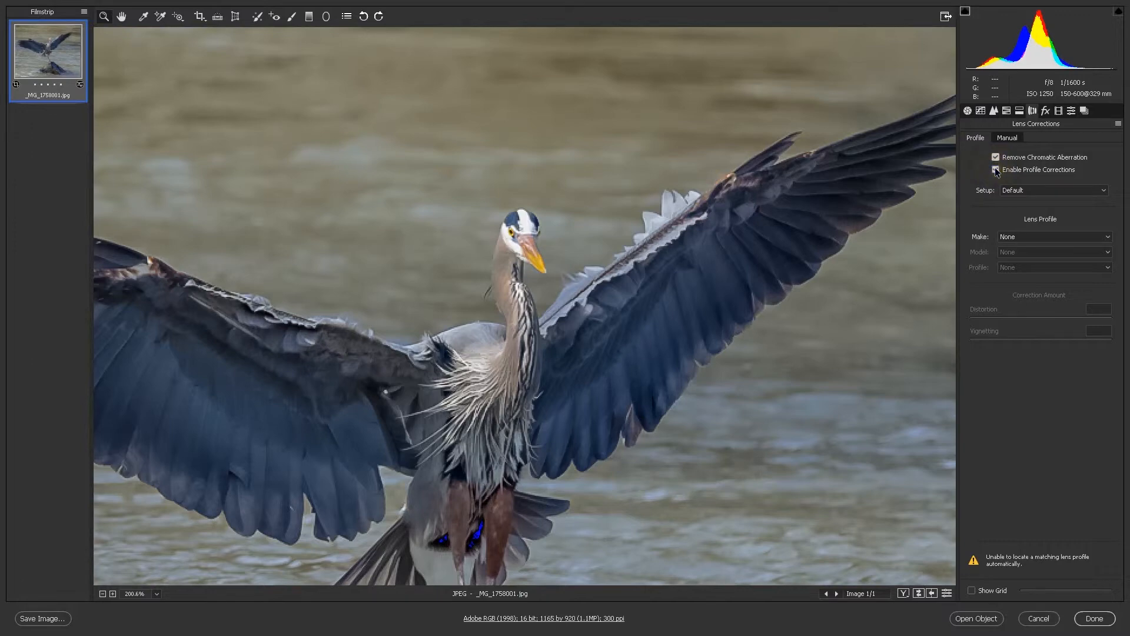
- Set the manual Lens Corrections Defringe values to Purple Amount 3 and Green Amount 5
click(1006, 138)
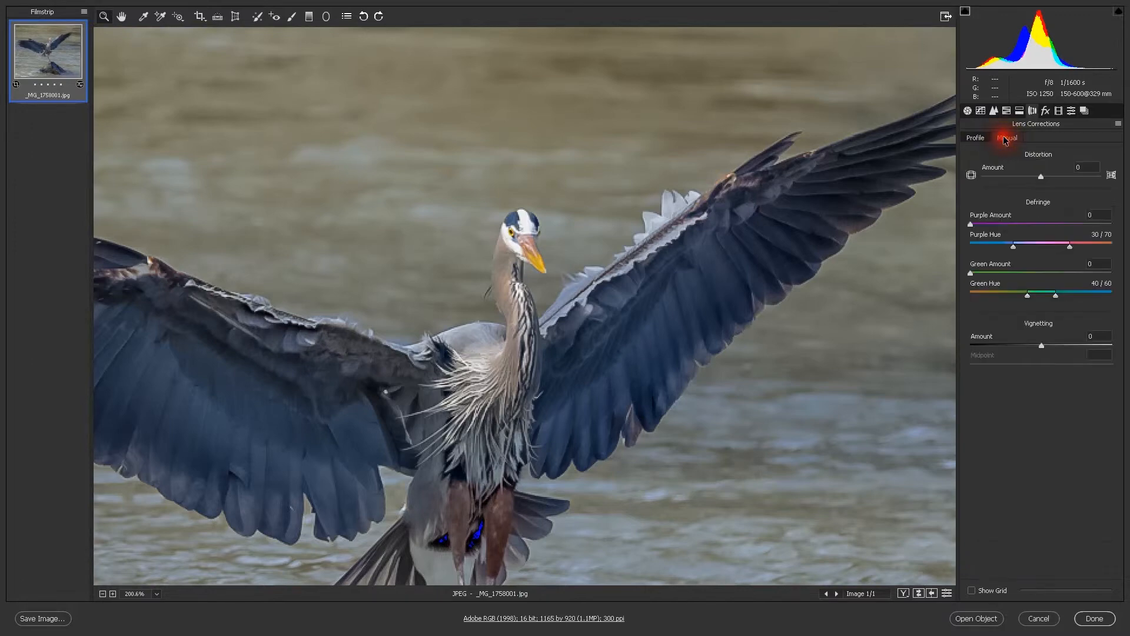
click(980, 224)
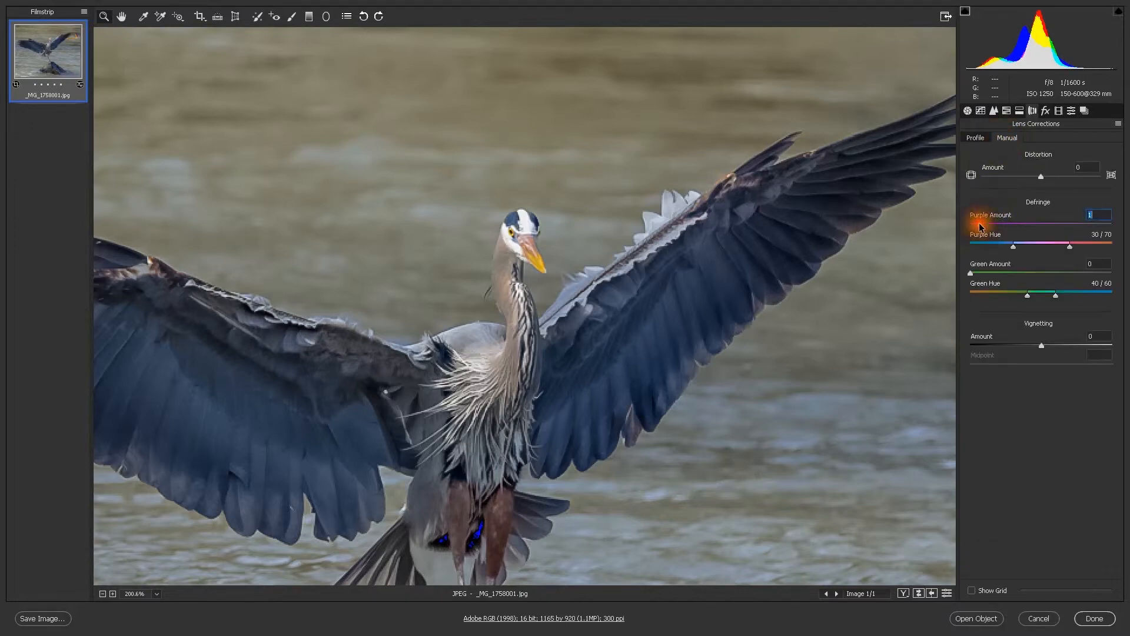
click(979, 272)
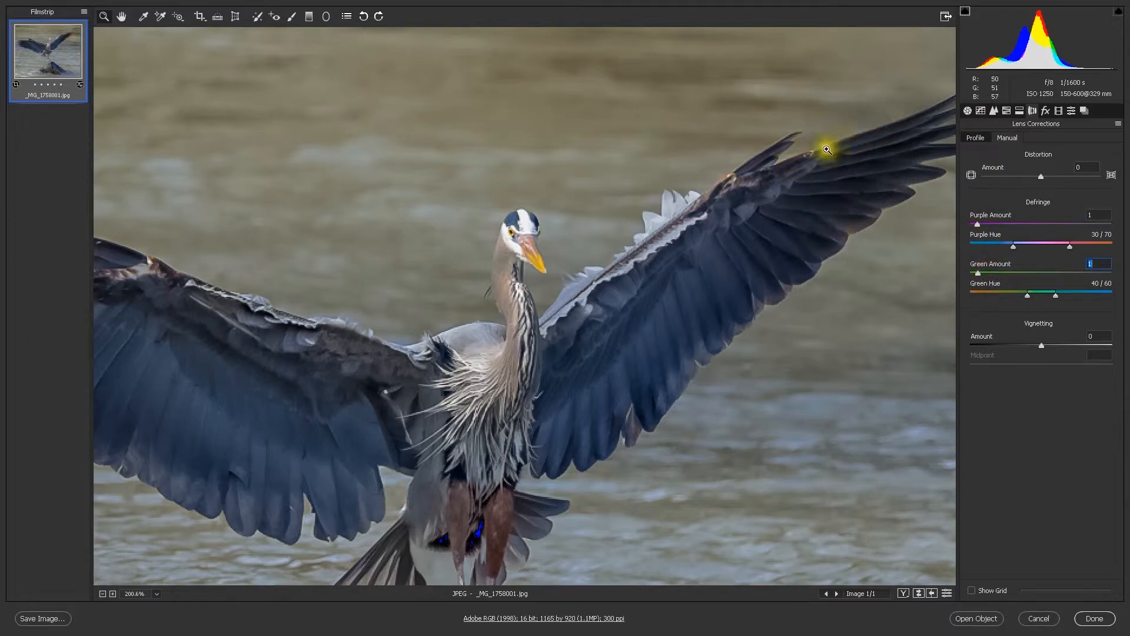
drag(977, 224, 982, 225)
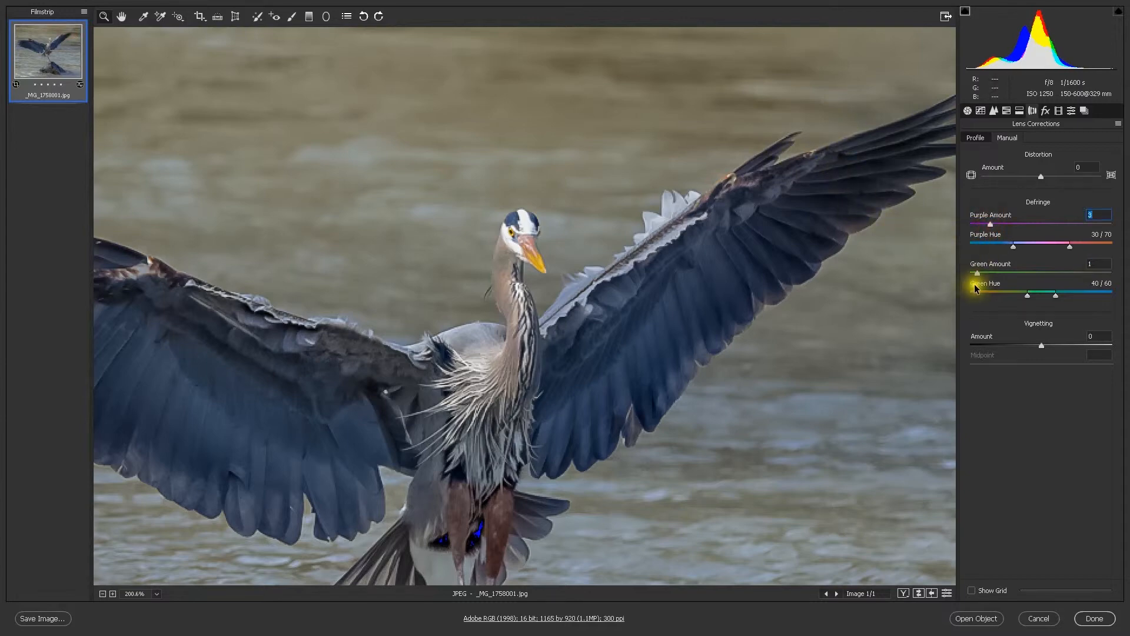
drag(978, 273, 1006, 276)
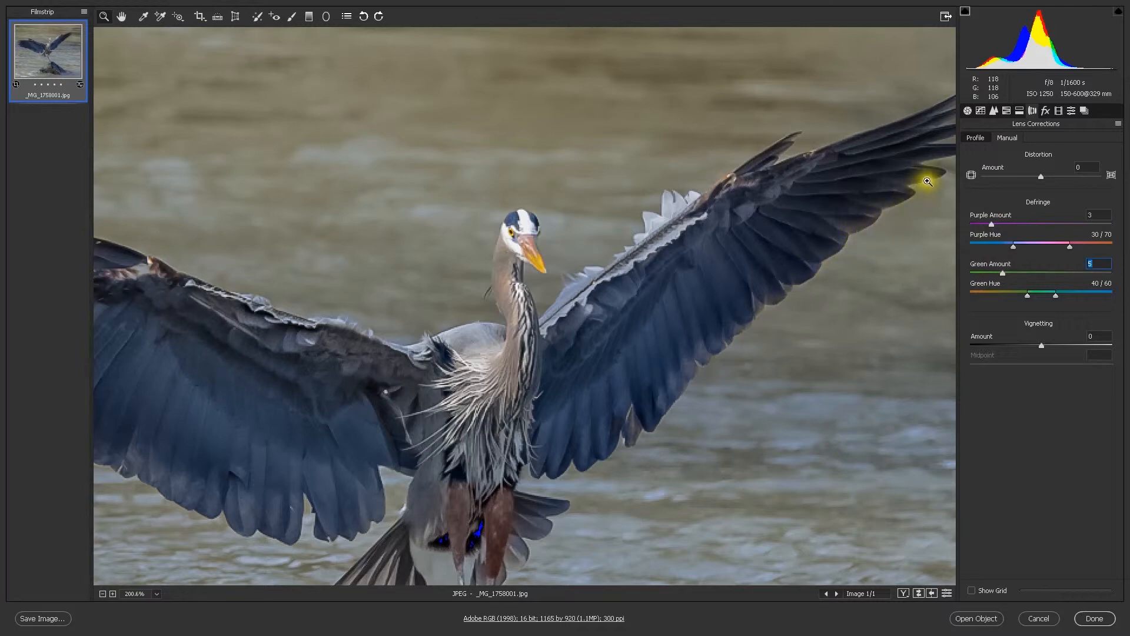
- Try out the Post Crop Vignetting and Grain amounts in the Effects settings on the whole photo, returning both to 0
click(1046, 112)
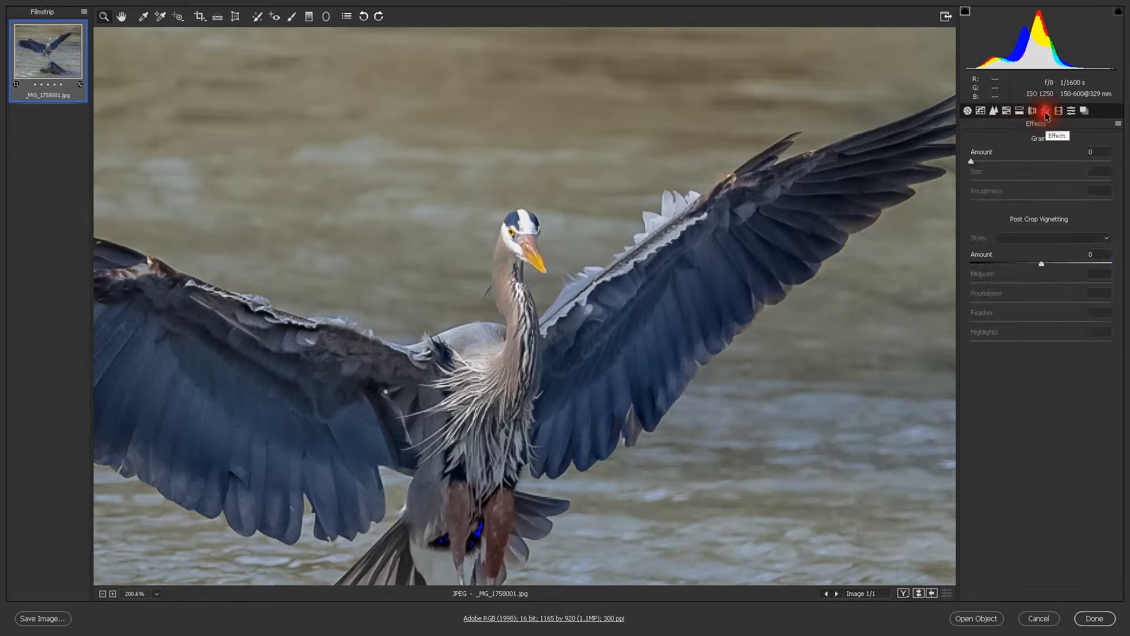
click(1043, 263)
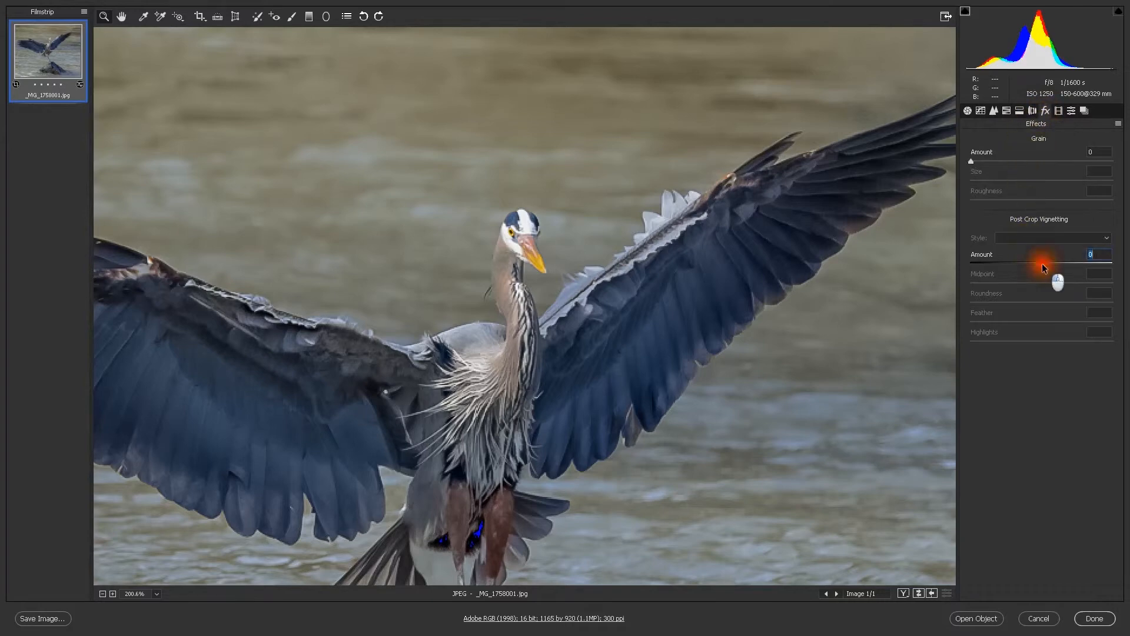
click(605, 326)
drag(605, 326, 562, 319)
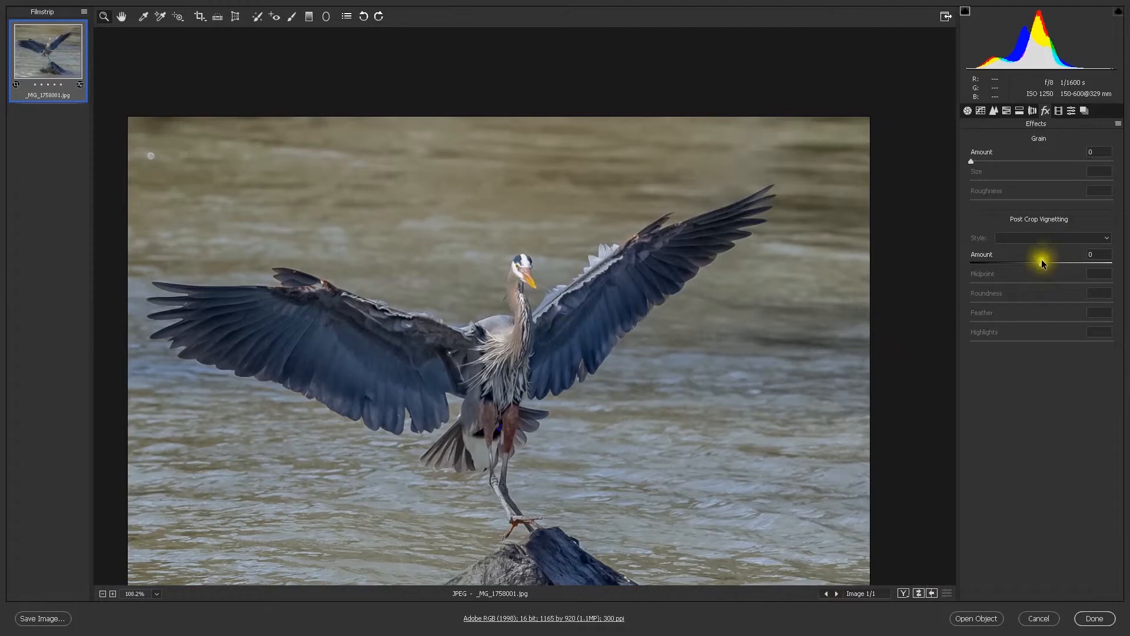
mouse_move(1040, 263)
mouse_down()
mouse_move(1062, 268)
mouse_move(1021, 262)
mouse_move(1037, 260)
mouse_up()
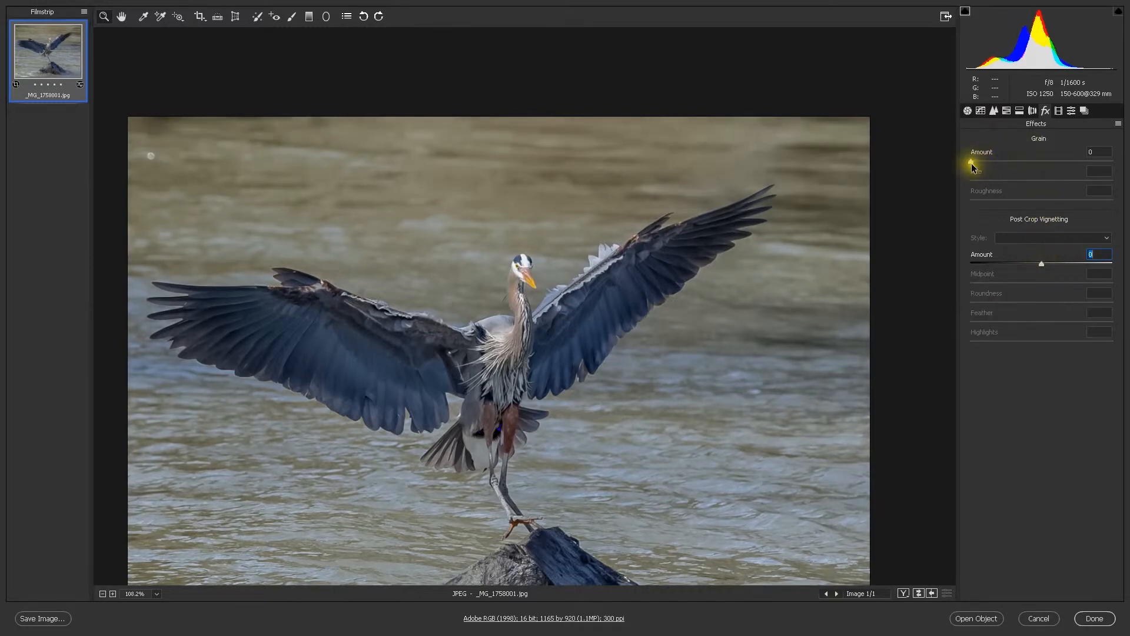
mouse_move(972, 166)
mouse_down()
mouse_move(997, 166)
mouse_move(984, 167)
mouse_up()
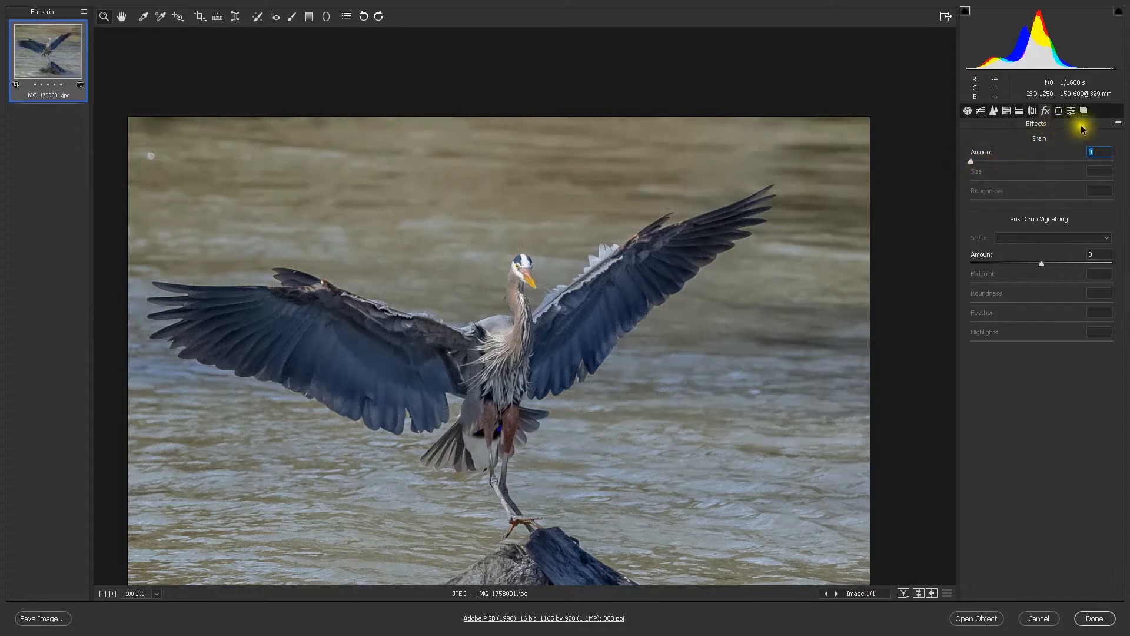
- Look over the Camera Raw settings options for loading, saving and resetting, then accept the heron photo's adjustments and return to Bridge
click(1119, 125)
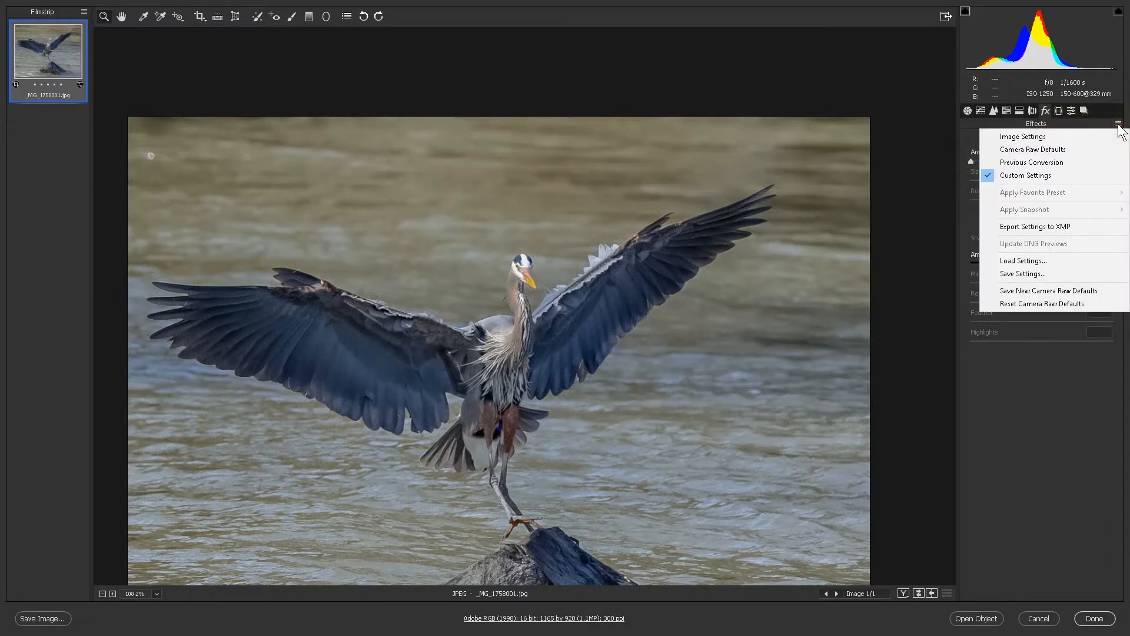
click(1118, 121)
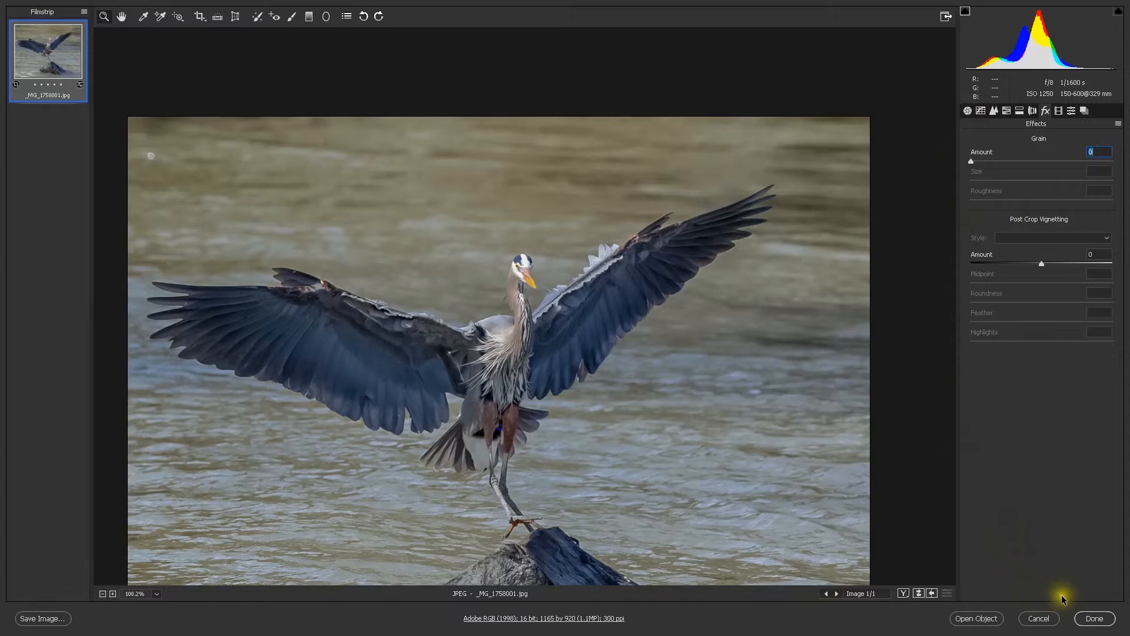
click(1092, 619)
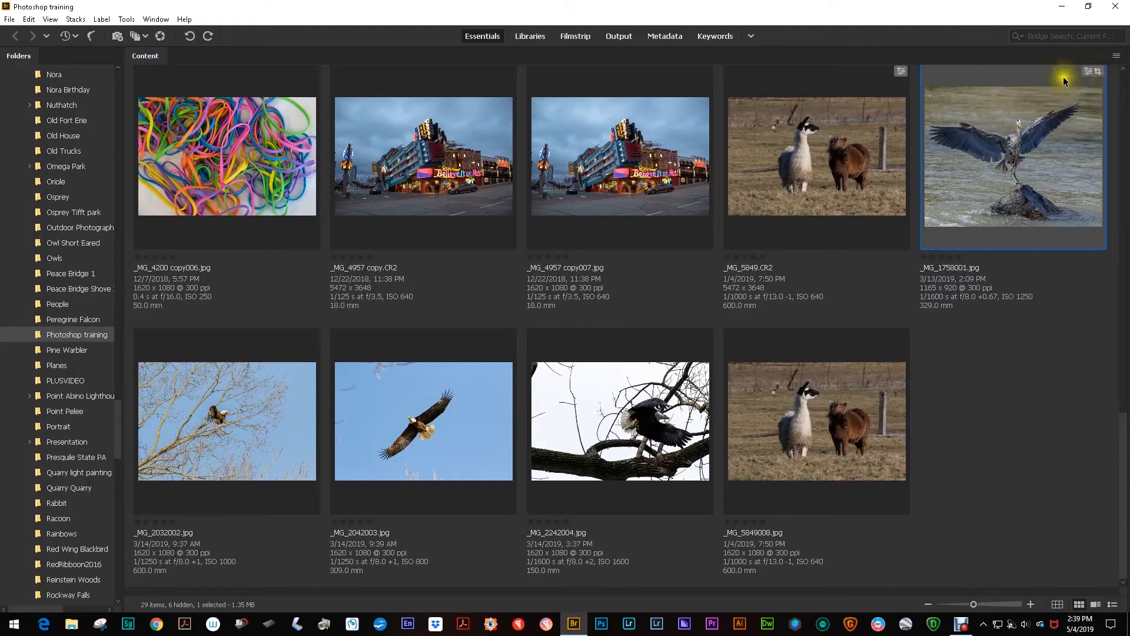
- Reopen _MG_1758001.jpg from Bridge in Camera Raw and open it as an object in Photoshop
right_click(1001, 80)
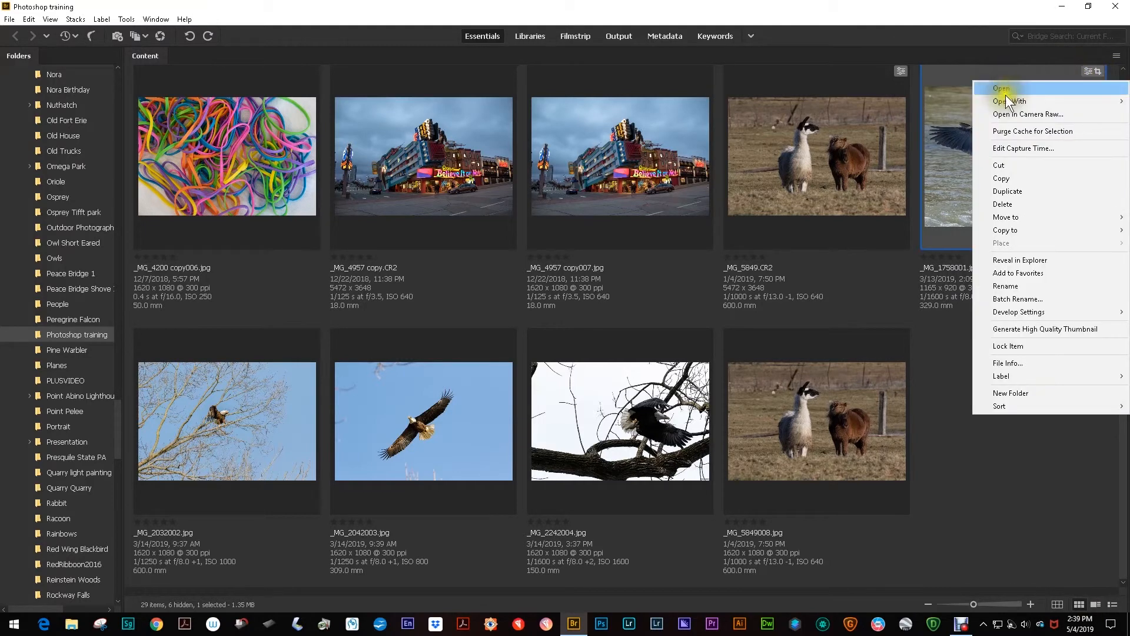
click(1006, 113)
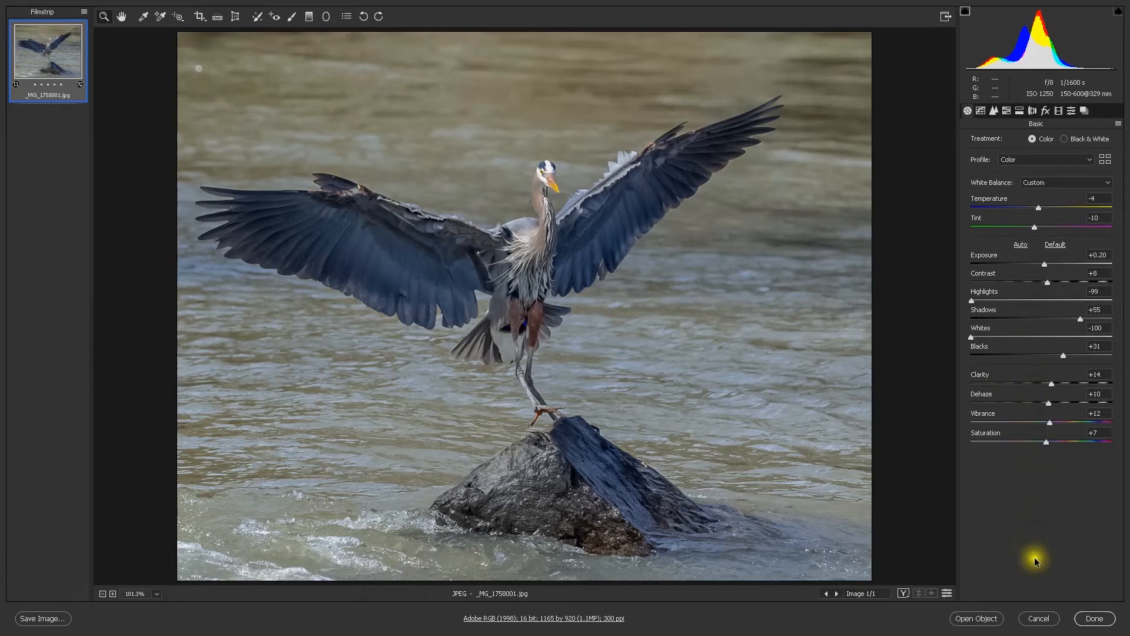
click(1035, 620)
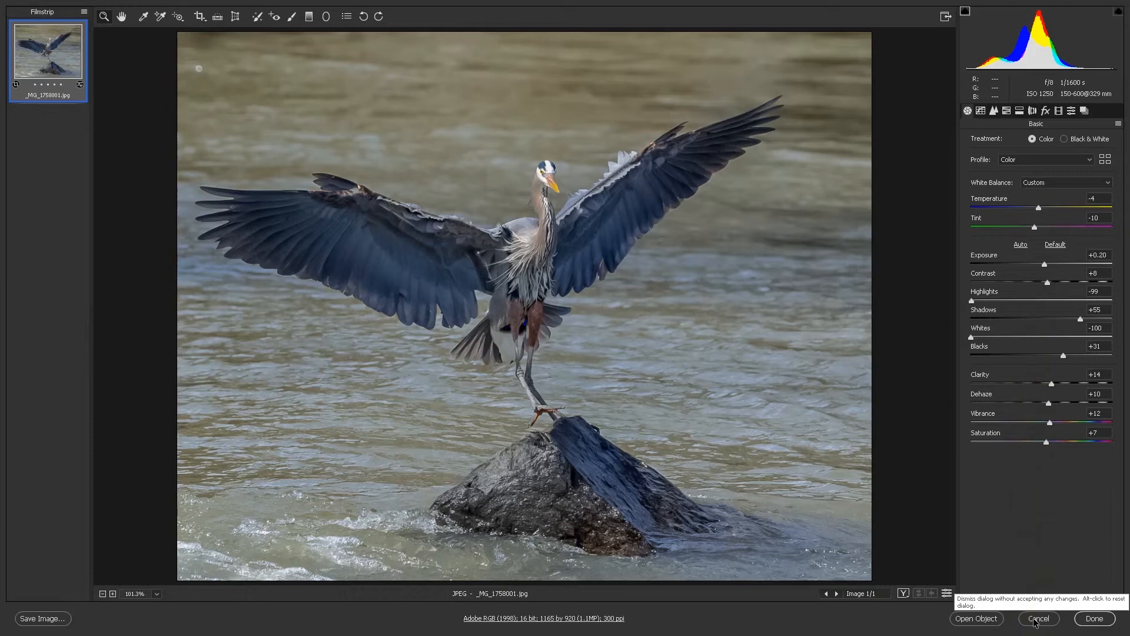
click(981, 622)
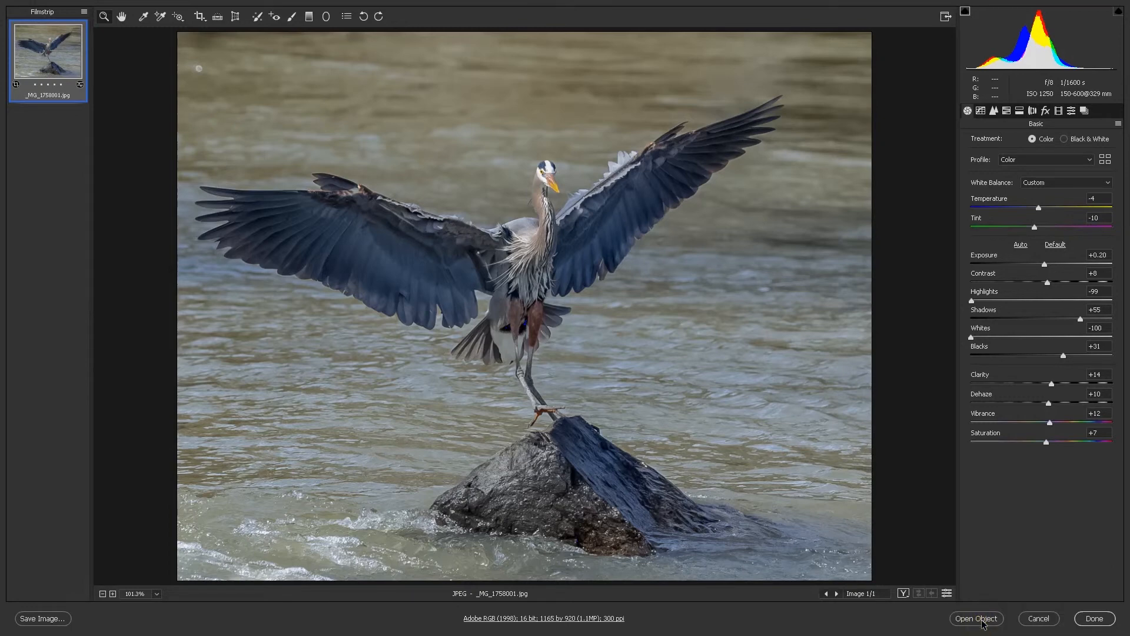
click(981, 622)
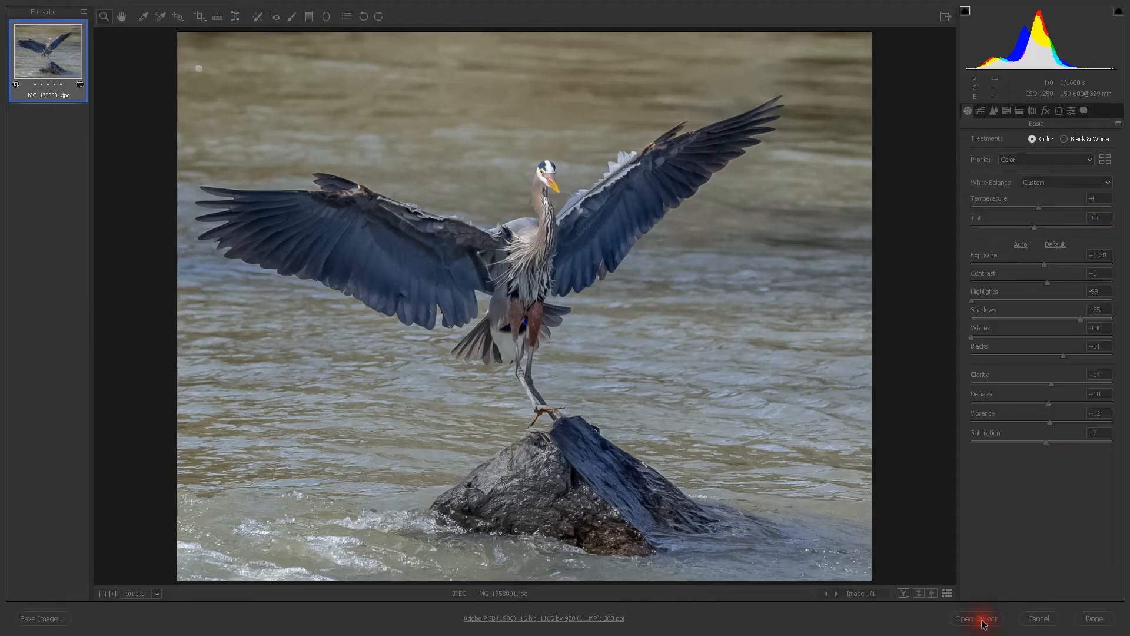